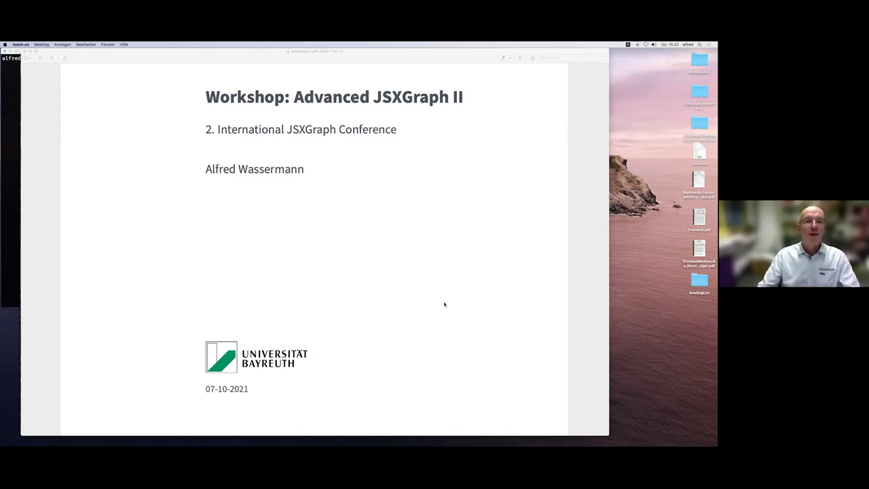
Step: Bring the Preview window forward on the 'Workshop: Advanced JSXGraph II' title page
{"action": "left_click", "coordinate": [445, 304]}
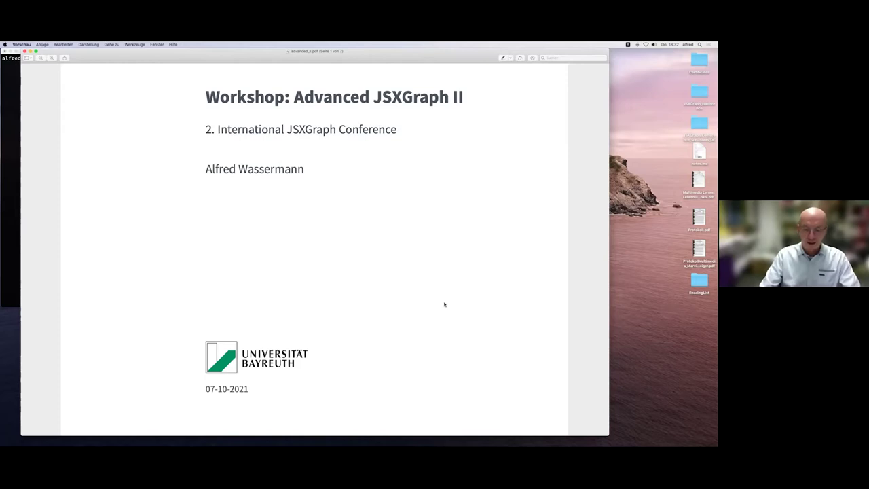
Step: Scroll the workshop deck to the Arrow heads page, then spread out all open windows
{"action": "scroll", "coordinate": [445, 304], "scroll_direction": "down", "scroll_amount": 10}
{"action": "scroll", "coordinate": [445, 304], "scroll_direction": "down", "scroll_amount": 15}
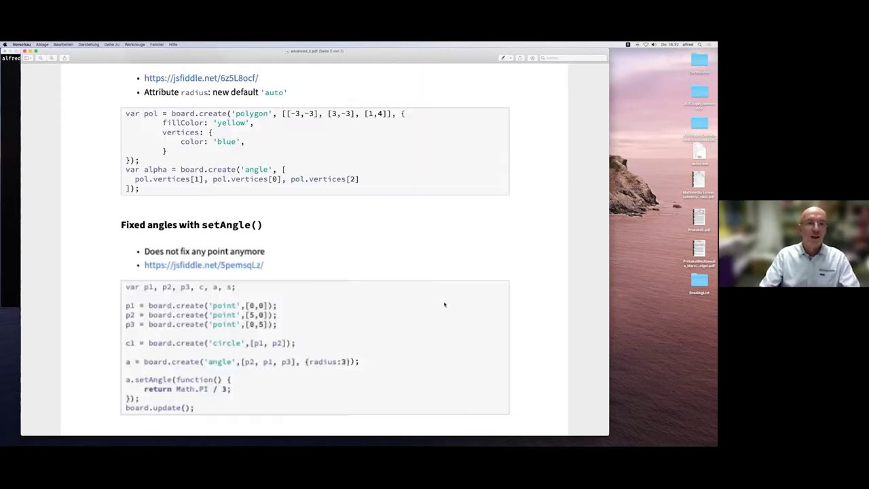
{"action": "scroll", "coordinate": [444, 304], "scroll_direction": "up", "scroll_amount": 5}
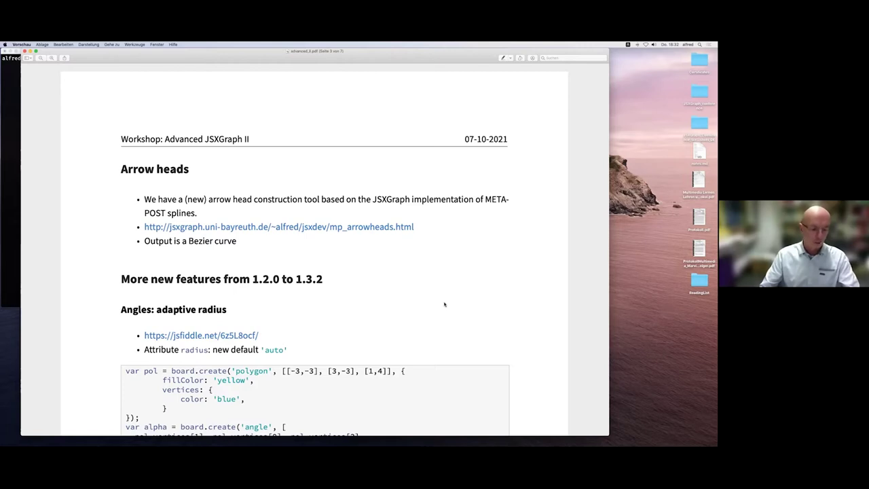
{"action": "key", "text": "ctrl+Up"}
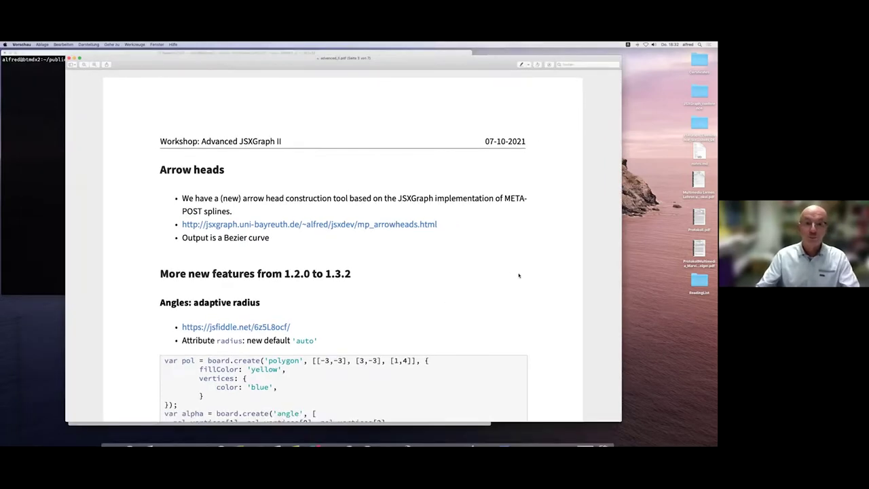
Step: Open the Bezier curves demo in Chrome and drag endpoint A and control points B and C
{"action": "left_click", "coordinate": [330, 324]}
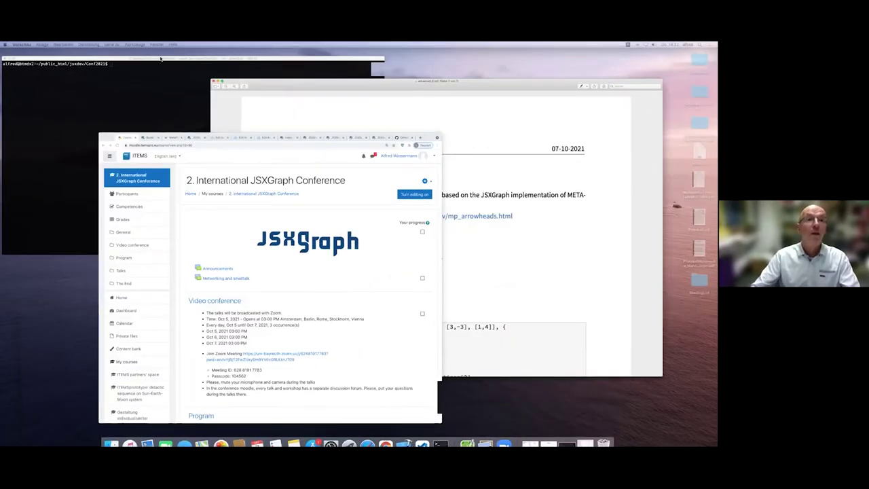
{"action": "left_click", "coordinate": [125, 54]}
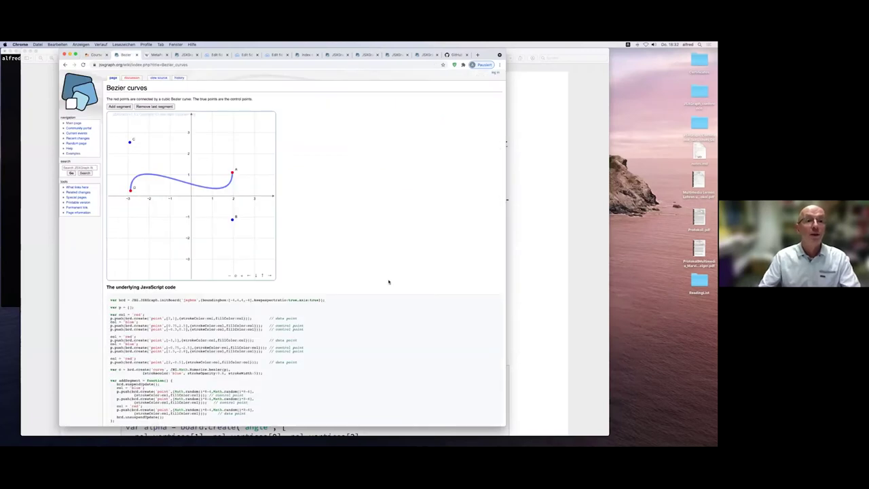
{"action": "left_click_drag", "start_coordinate": [232, 173], "coordinate": [231, 155]}
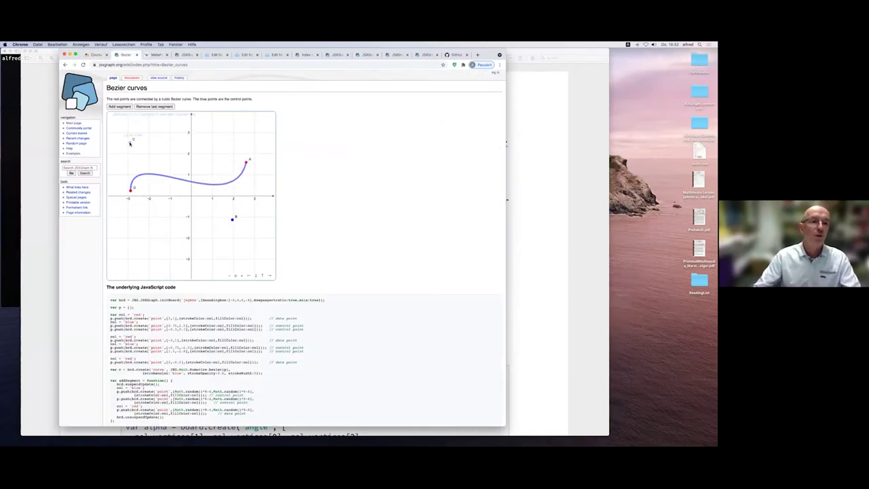
{"action": "left_click_drag", "start_coordinate": [130, 143], "coordinate": [154, 148]}
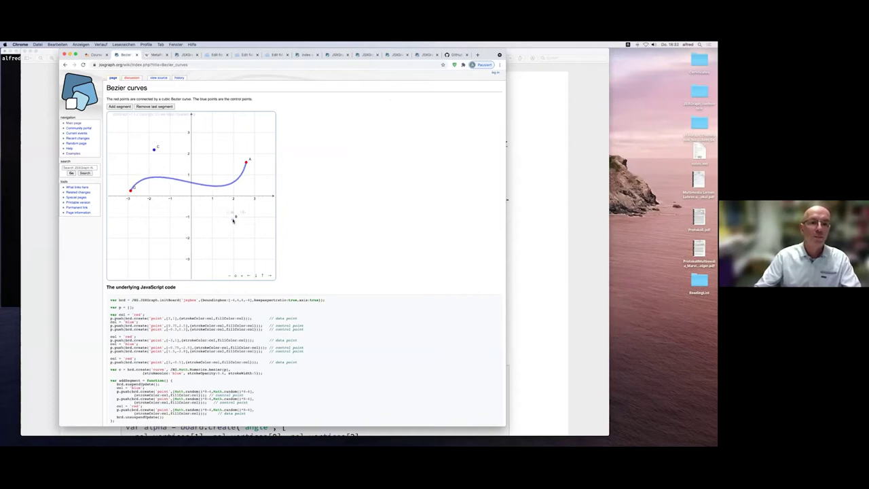
{"action": "mouse_move", "coordinate": [232, 218]}
{"action": "left_mouse_down"}
{"action": "mouse_move", "coordinate": [204, 159]}
{"action": "mouse_move", "coordinate": [216, 132]}
{"action": "left_mouse_up"}
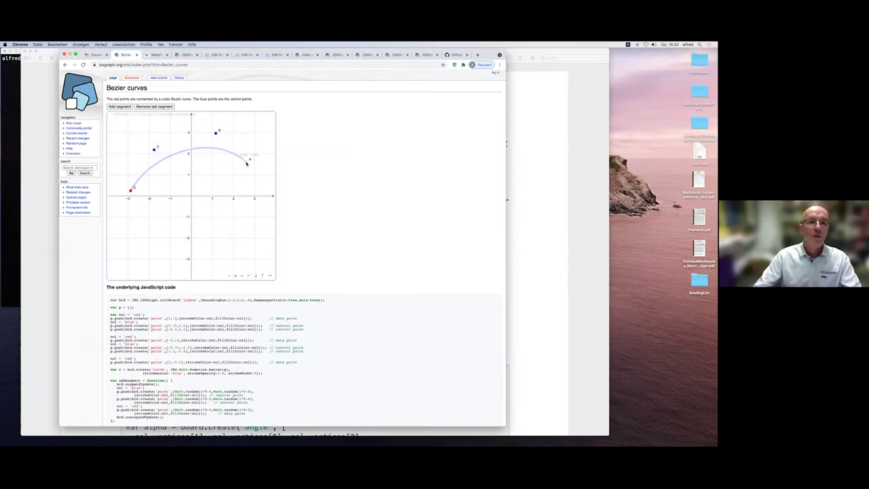
{"action": "left_click_drag", "start_coordinate": [246, 164], "coordinate": [254, 174]}
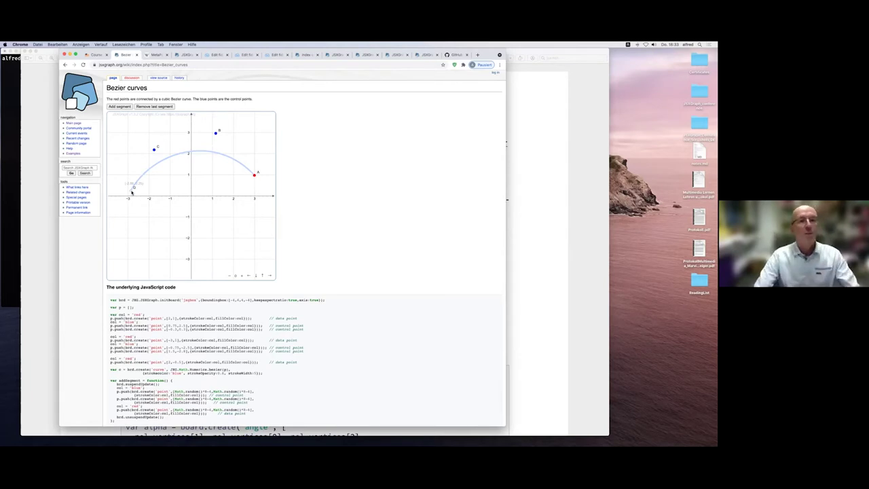
Step: Further reshape the curve by moving the left endpoint and control points B and C
{"action": "left_click_drag", "start_coordinate": [132, 192], "coordinate": [130, 190]}
{"action": "left_click_drag", "start_coordinate": [155, 151], "coordinate": [135, 131]}
{"action": "mouse_move", "coordinate": [218, 135]}
{"action": "left_mouse_down"}
{"action": "mouse_move", "coordinate": [243, 124]}
{"action": "mouse_move", "coordinate": [220, 140]}
{"action": "mouse_move", "coordinate": [189, 191]}
{"action": "mouse_move", "coordinate": [224, 231]}
{"action": "left_mouse_up"}
{"action": "left_click_drag", "start_coordinate": [134, 128], "coordinate": [154, 132]}
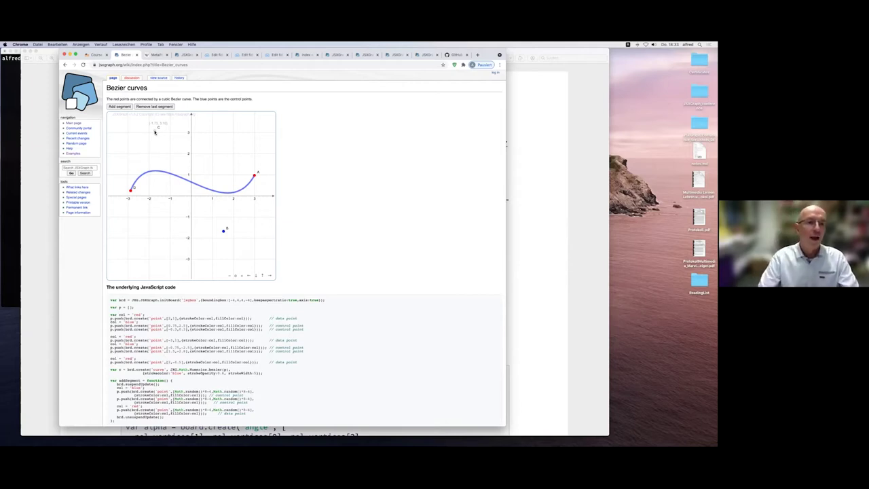
{"action": "left_click_drag", "start_coordinate": [155, 133], "coordinate": [143, 149]}
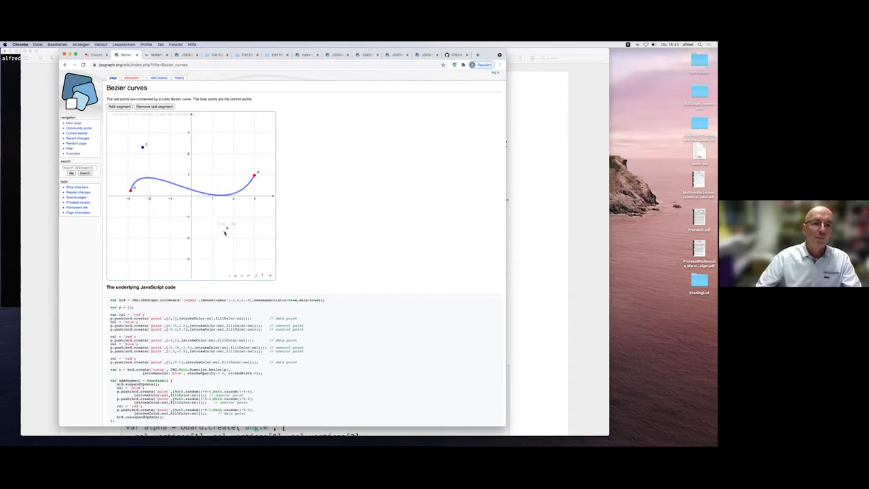
{"action": "left_click_drag", "start_coordinate": [225, 233], "coordinate": [228, 207]}
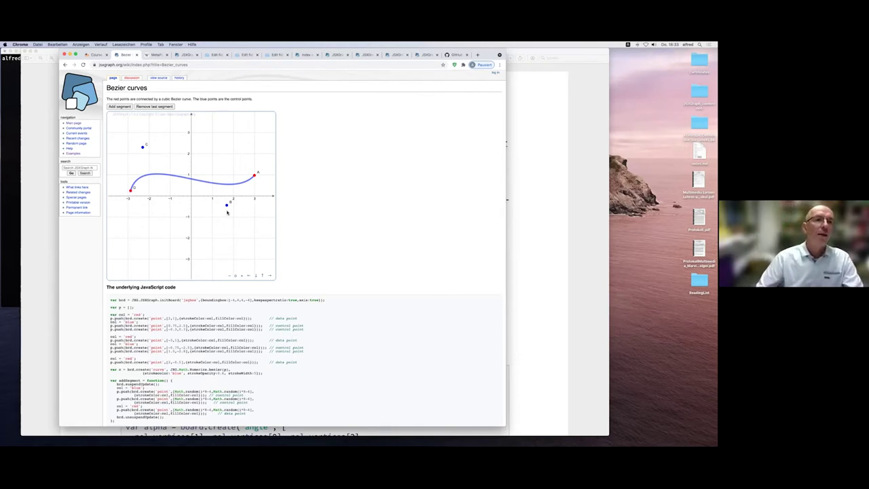
Step: Switch to the MetaPost article, go to its top, then scroll down to the Examples section
{"action": "left_click", "coordinate": [156, 55]}
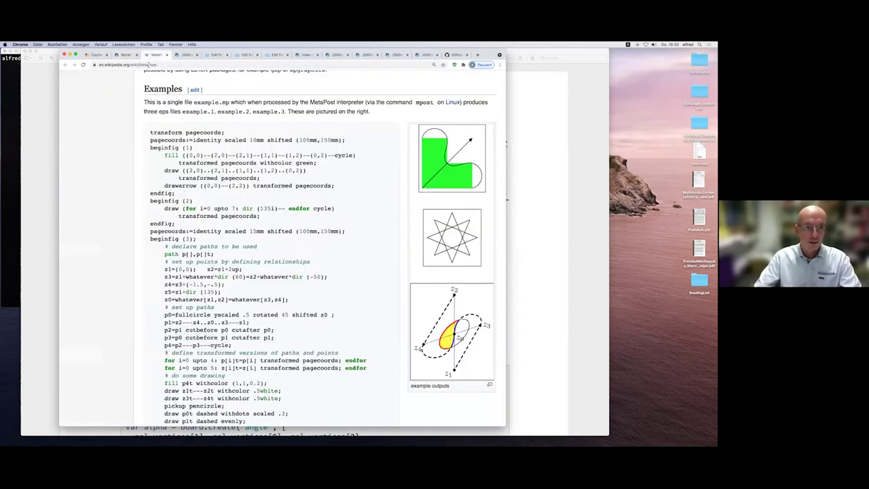
{"action": "scroll", "coordinate": [129, 158], "scroll_direction": "up", "scroll_amount": 5}
{"action": "scroll", "coordinate": [143, 159], "scroll_direction": "up", "scroll_amount": 10}
{"action": "scroll", "coordinate": [153, 161], "scroll_direction": "up", "scroll_amount": 2}
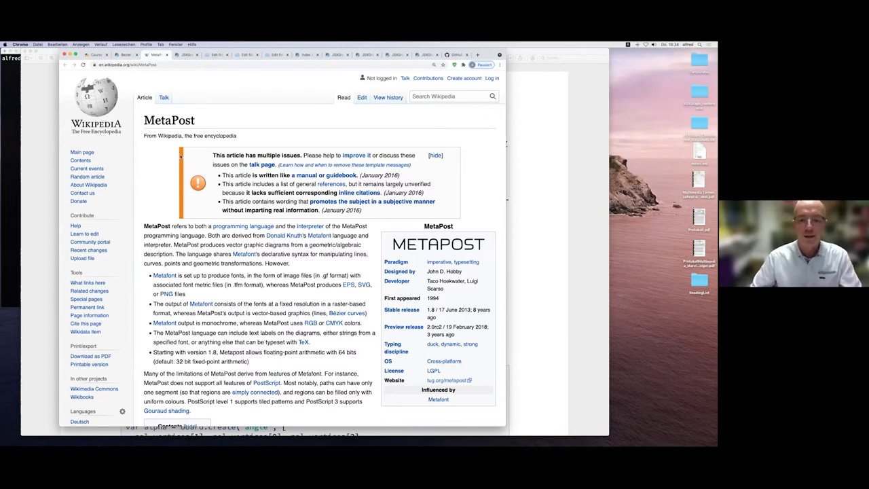
{"action": "scroll", "coordinate": [182, 156], "scroll_direction": "down", "scroll_amount": 3}
{"action": "scroll", "coordinate": [183, 155], "scroll_direction": "down", "scroll_amount": 2}
{"action": "scroll", "coordinate": [182, 155], "scroll_direction": "down", "scroll_amount": 2}
{"action": "scroll", "coordinate": [183, 155], "scroll_direction": "down", "scroll_amount": 2}
{"action": "scroll", "coordinate": [183, 155], "scroll_direction": "down", "scroll_amount": 6}
{"action": "scroll", "coordinate": [183, 156], "scroll_direction": "down", "scroll_amount": 3}
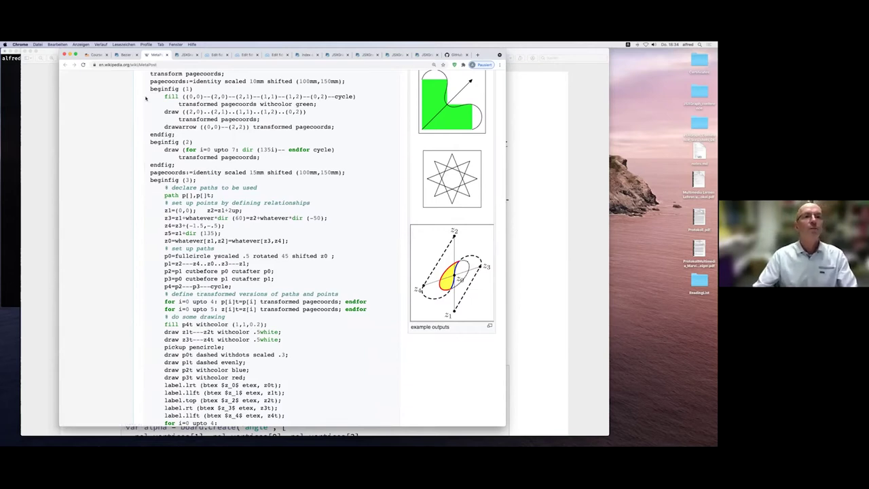
Step: Set tip angle 45 with curved wings and tail in the arrowheads tool, then select the path output
{"action": "left_click", "coordinate": [182, 55]}
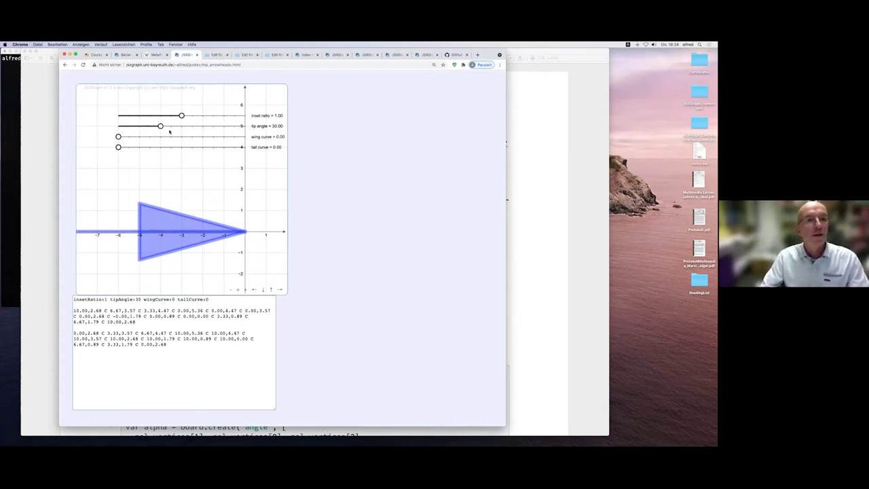
{"action": "mouse_move", "coordinate": [161, 126]}
{"action": "left_mouse_down"}
{"action": "mouse_move", "coordinate": [182, 126]}
{"action": "mouse_move", "coordinate": [170, 116]}
{"action": "left_mouse_up"}
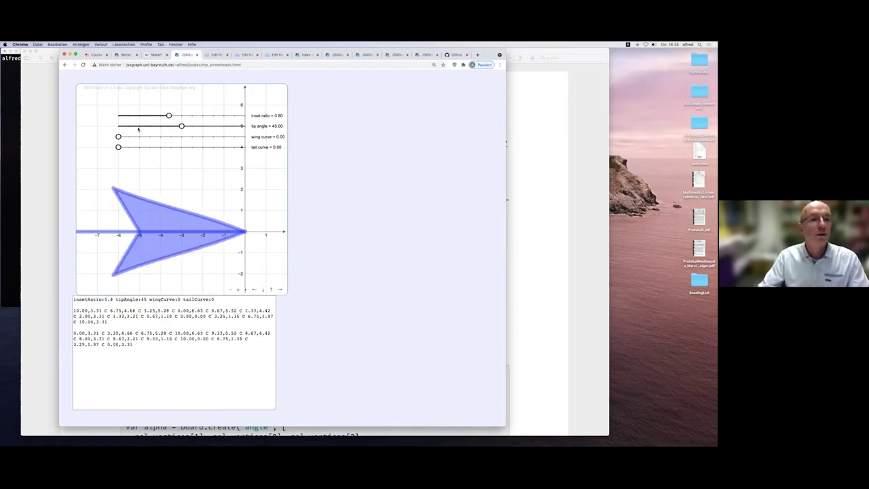
{"action": "left_click_drag", "start_coordinate": [118, 137], "coordinate": [173, 137]}
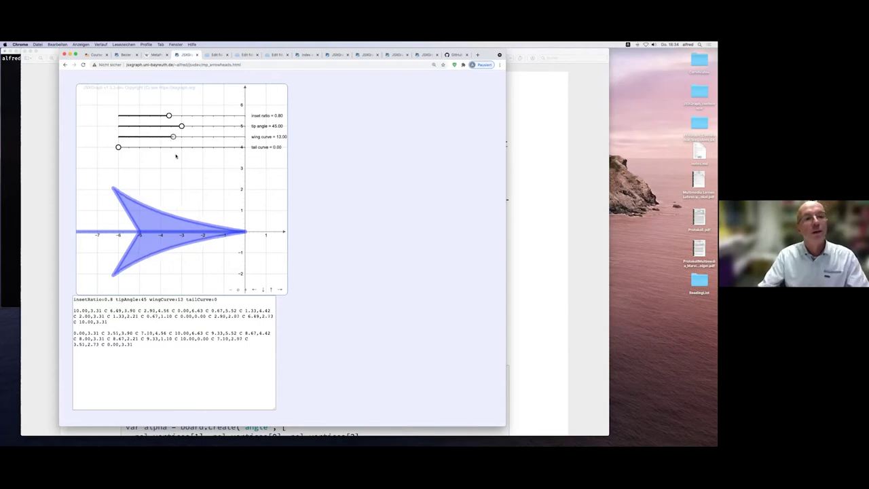
{"action": "left_click_drag", "start_coordinate": [118, 147], "coordinate": [127, 147]}
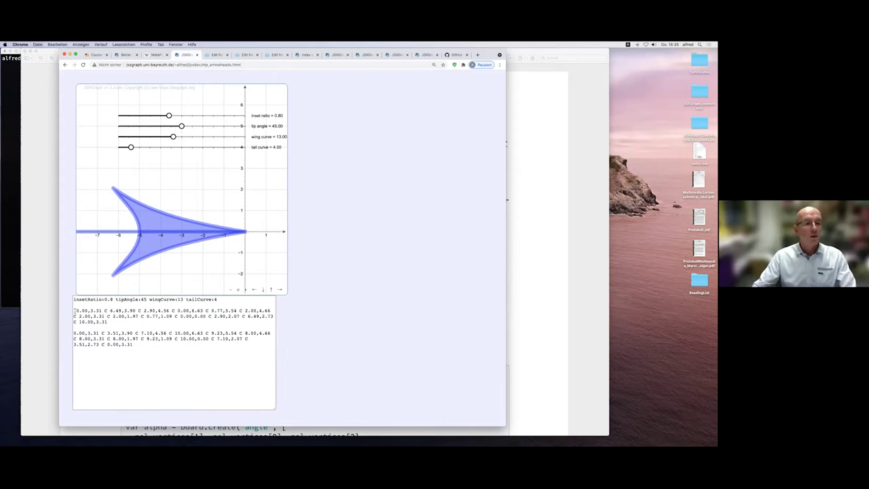
{"action": "left_click_drag", "start_coordinate": [76, 310], "coordinate": [72, 348]}
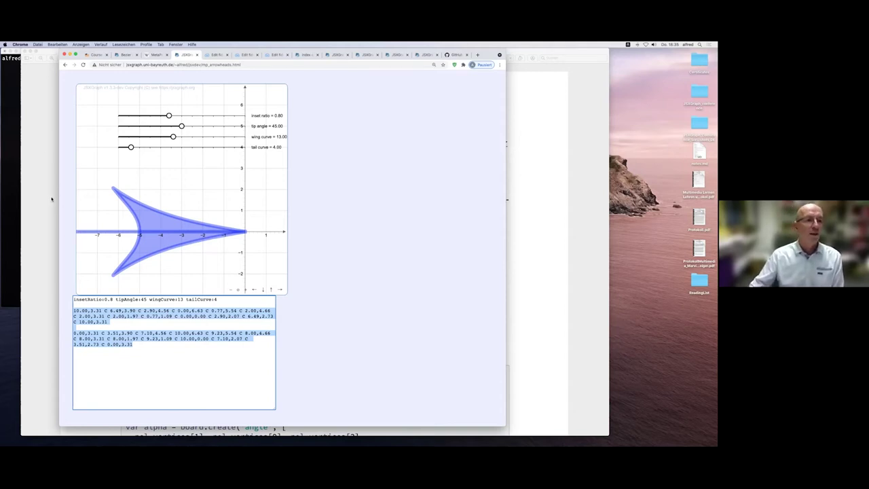
Step: Scroll the PDF to 'Angles: adaptive radius', select words in its heading, and show all windows
{"action": "left_click", "coordinate": [48, 199]}
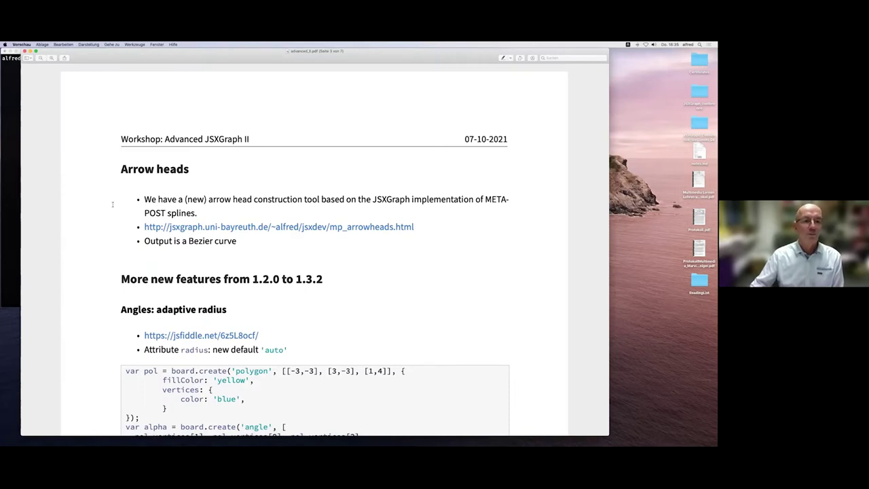
{"action": "scroll", "coordinate": [112, 203], "scroll_direction": "down", "scroll_amount": 1}
{"action": "scroll", "coordinate": [112, 203], "scroll_direction": "down", "scroll_amount": 4}
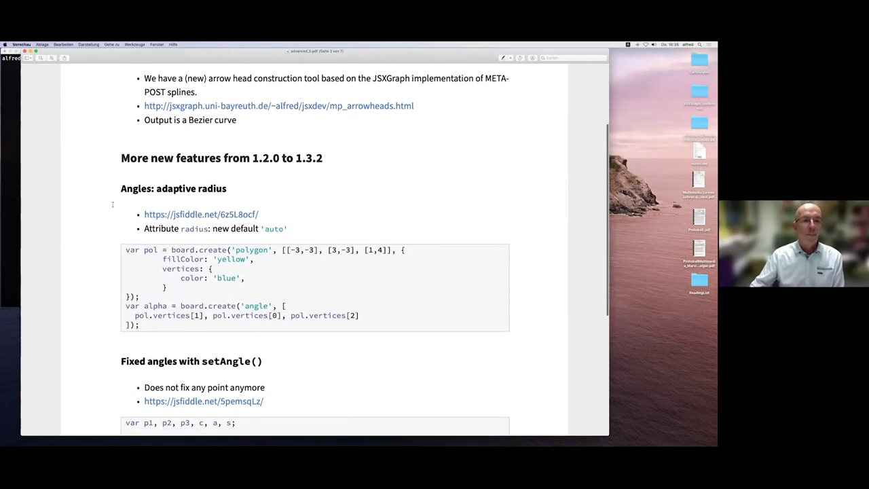
{"action": "scroll", "coordinate": [113, 204], "scroll_direction": "down", "scroll_amount": 1}
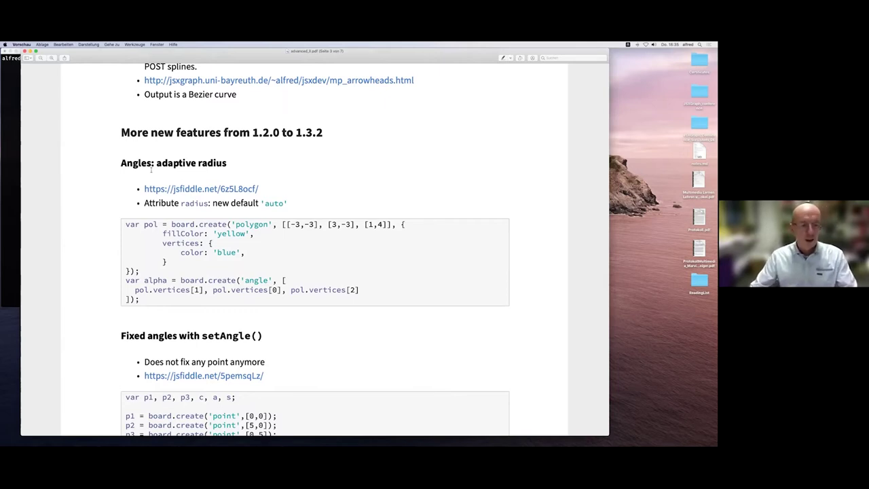
{"action": "double_click", "coordinate": [134, 163]}
{"action": "double_click", "coordinate": [175, 163]}
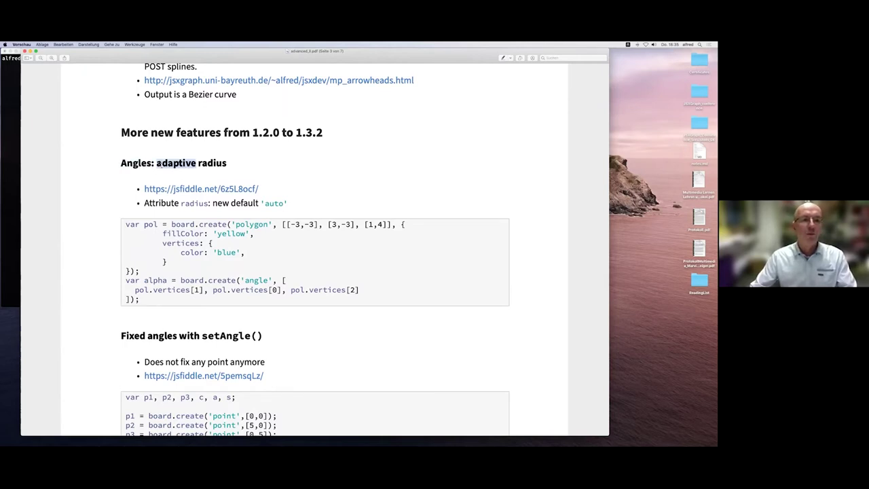
{"action": "key", "text": "ctrl+Up"}
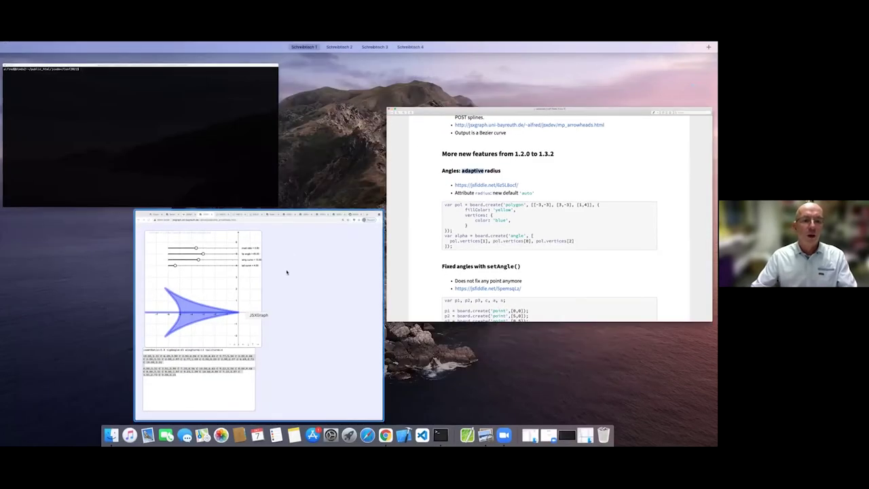
Step: Open the JSFiddle triangle angle example and resize the window narrower, then wider
{"action": "left_click", "coordinate": [287, 271]}
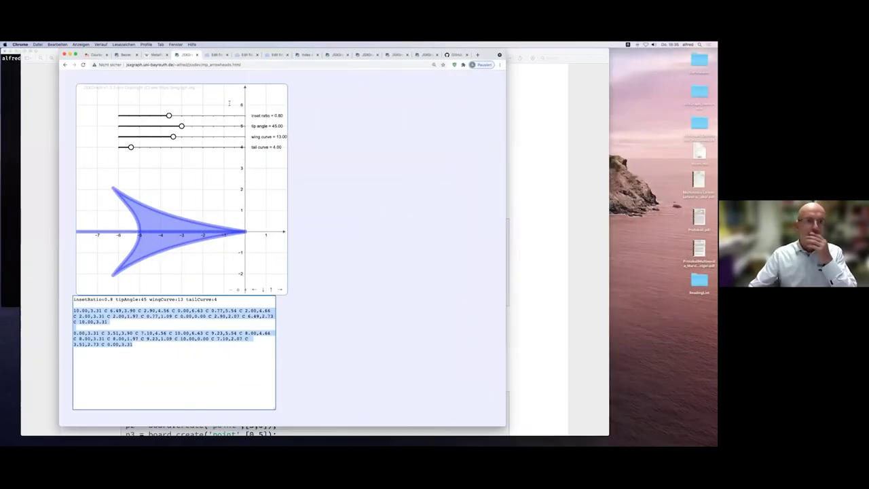
{"action": "left_click", "coordinate": [214, 55]}
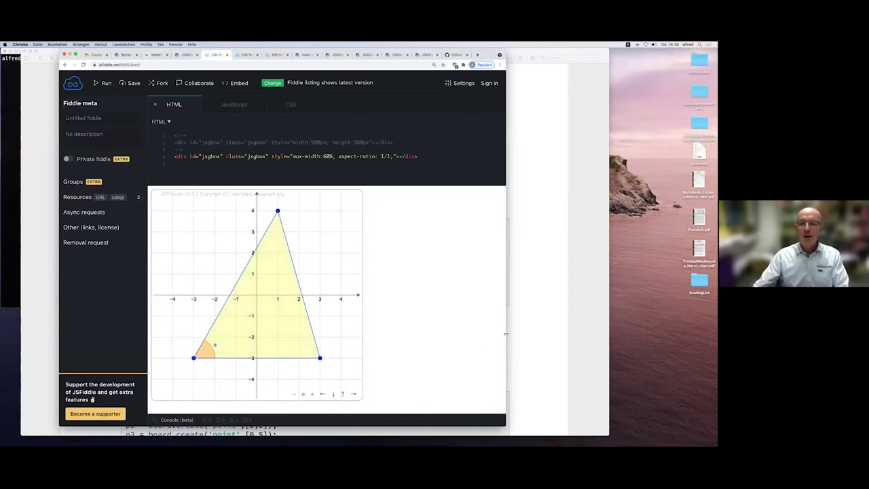
{"action": "left_click_drag", "start_coordinate": [504, 334], "coordinate": [398, 329]}
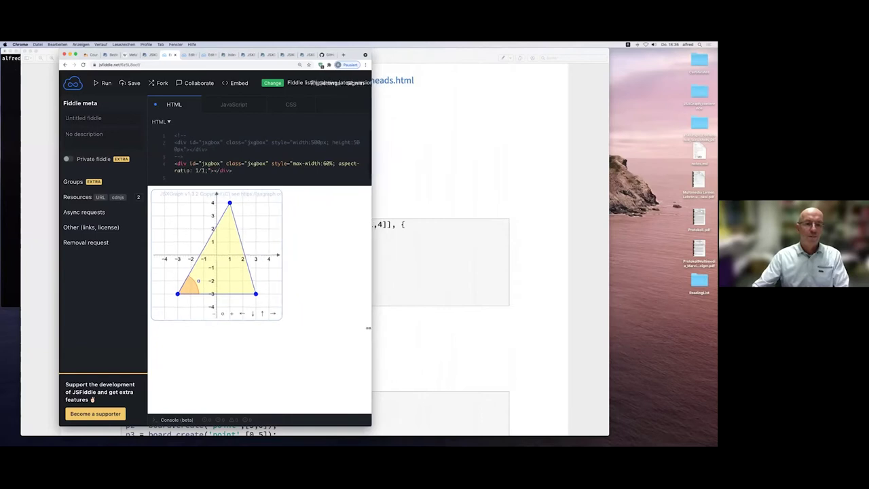
{"action": "left_click_drag", "start_coordinate": [397, 329], "coordinate": [347, 327]}
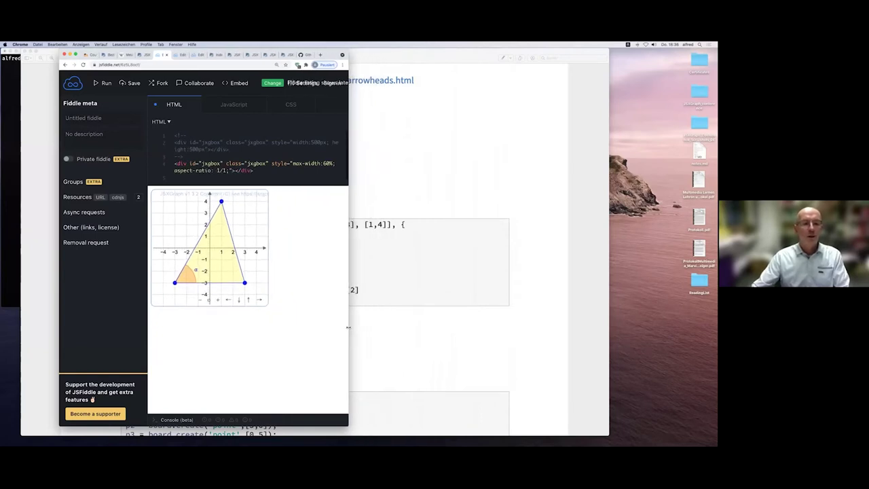
{"action": "left_click_drag", "start_coordinate": [348, 327], "coordinate": [542, 327]}
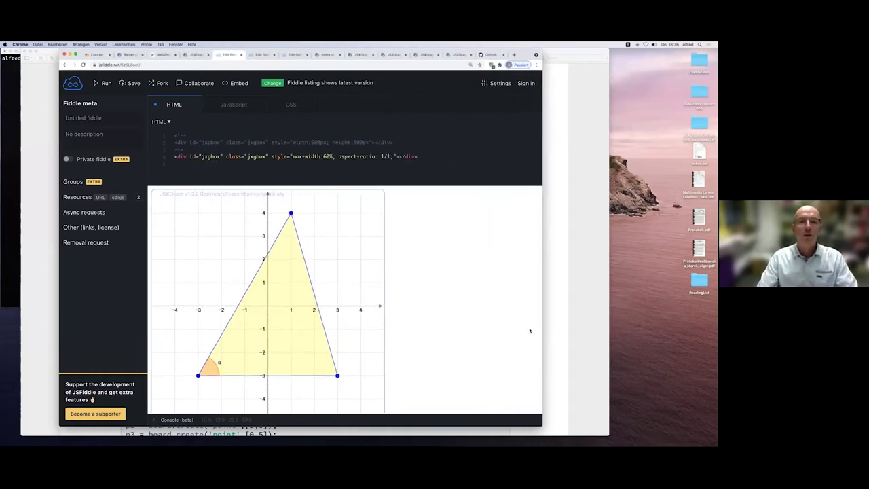
Step: Scroll through the fiddle's JavaScript code, then return to the slides PDF
{"action": "left_click", "coordinate": [232, 104]}
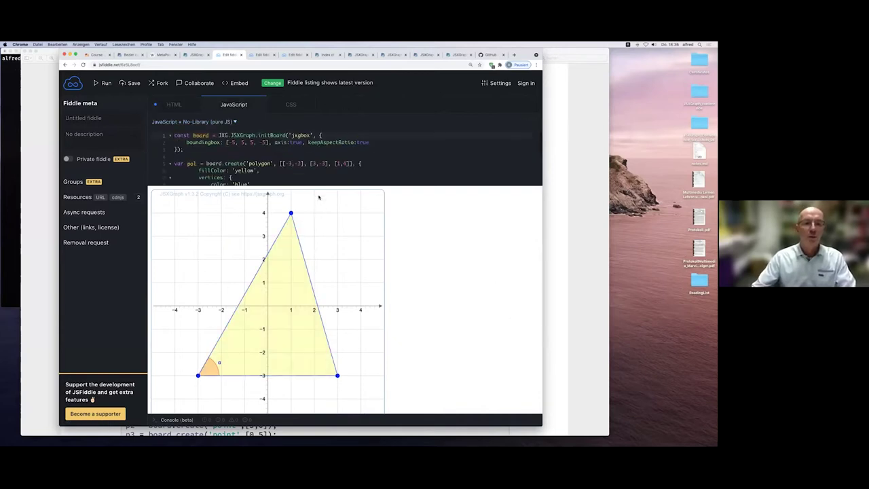
{"action": "scroll", "coordinate": [305, 174], "scroll_direction": "down", "scroll_amount": 2}
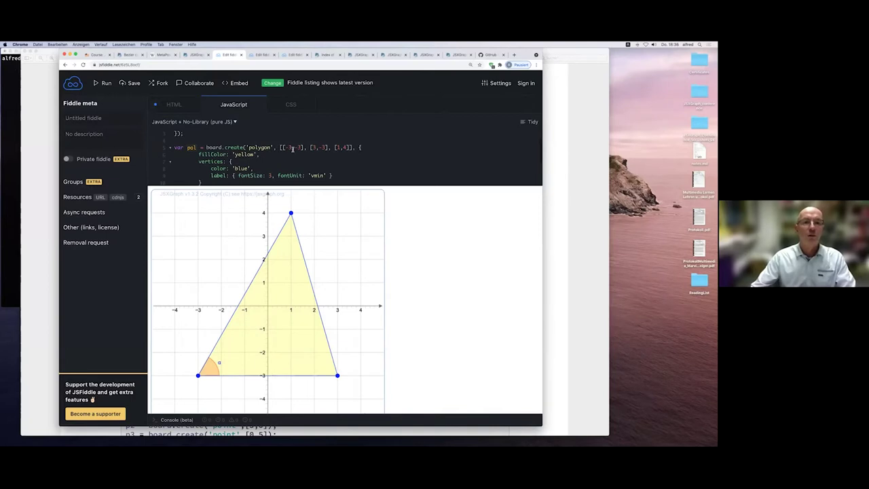
{"action": "scroll", "coordinate": [277, 160], "scroll_direction": "down", "scroll_amount": 4}
{"action": "scroll", "coordinate": [278, 162], "scroll_direction": "down", "scroll_amount": 2}
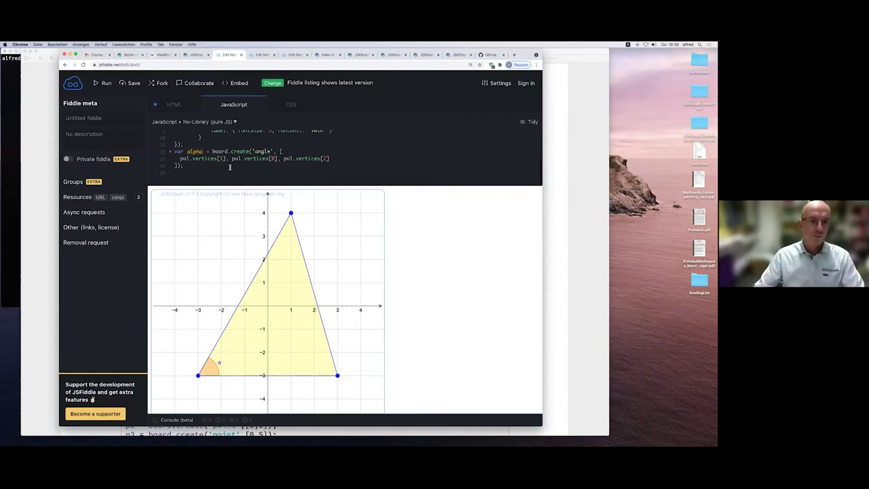
{"action": "left_click", "coordinate": [57, 123]}
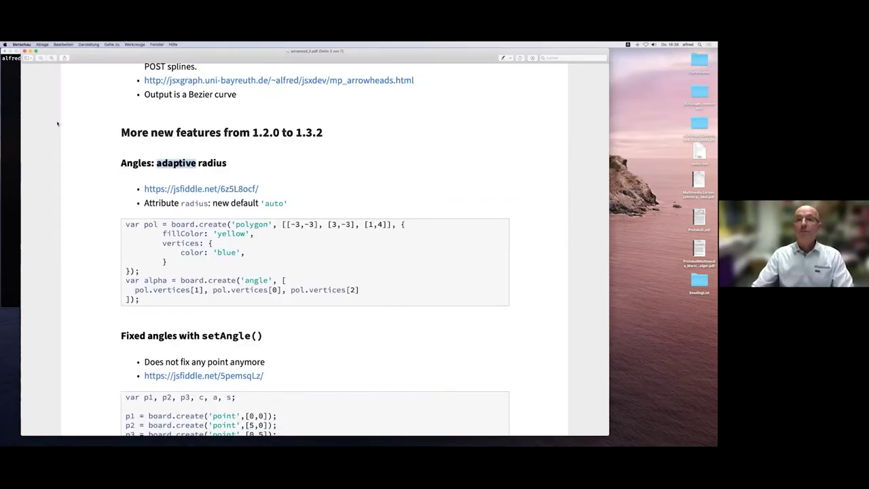
Step: Scroll to the 'Fixed angles with setAngle()' slide, highlight a.setAngle, and show all windows
{"action": "scroll", "coordinate": [102, 136], "scroll_direction": "down", "scroll_amount": 5}
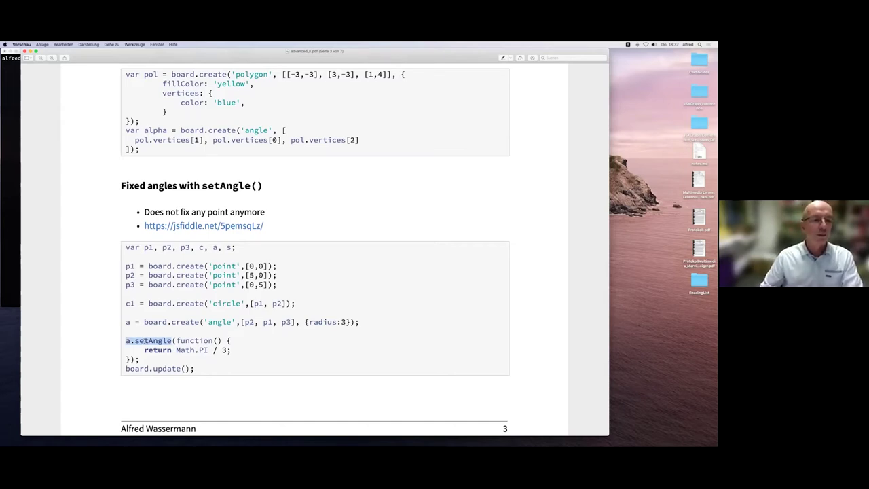
{"action": "double_click", "coordinate": [151, 340]}
{"action": "left_click", "coordinate": [144, 340]}
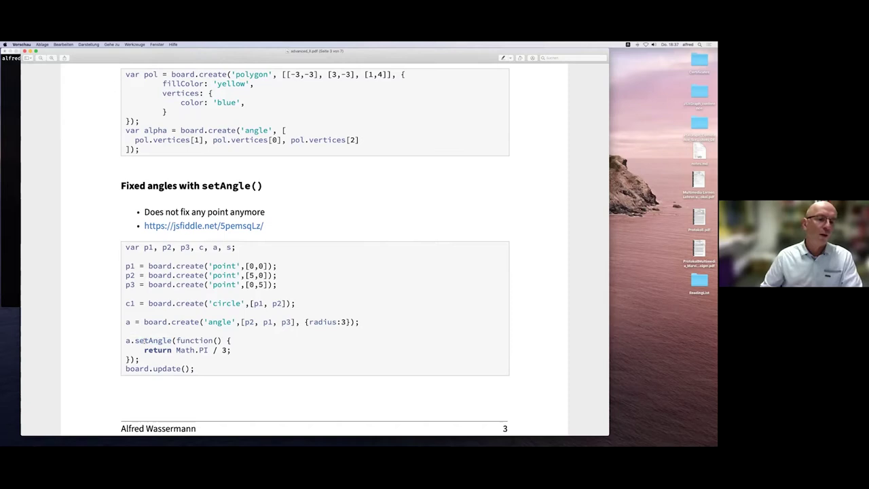
{"action": "double_click", "coordinate": [145, 340]}
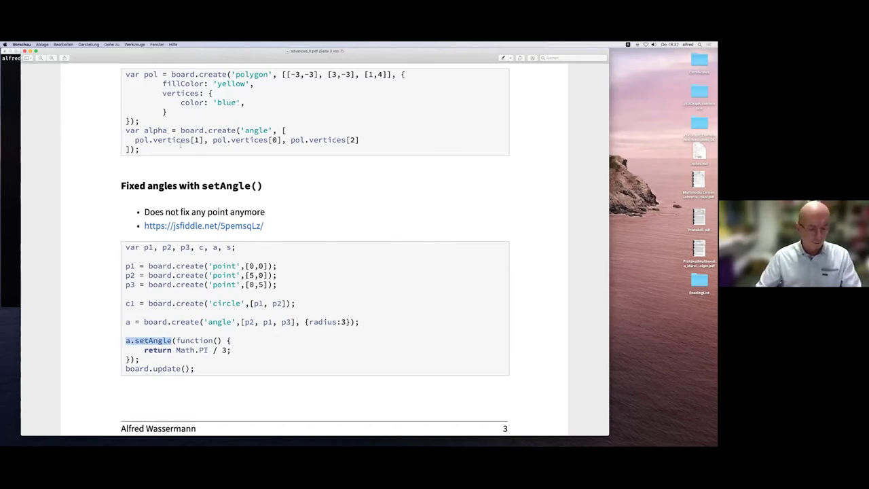
{"action": "key", "text": "ctrl+Up"}
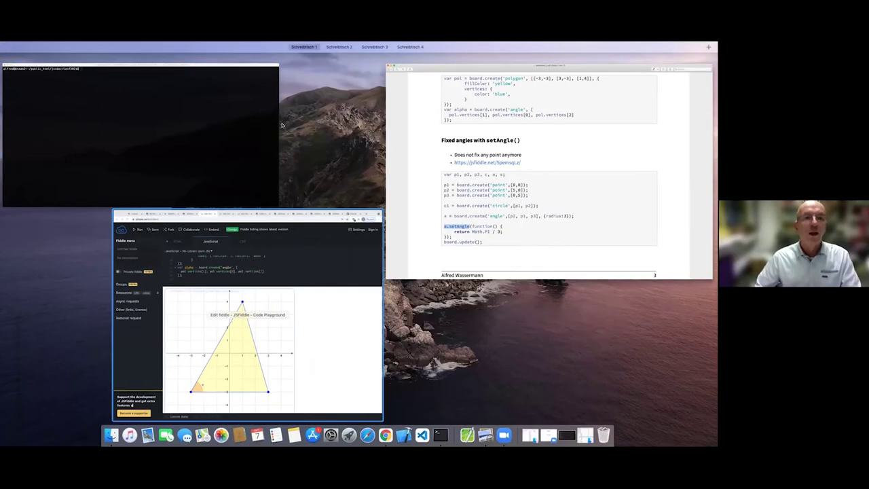
Step: Open the setAngle fiddle and drag points B and C to reshape the orange angle sector
{"action": "left_click", "coordinate": [319, 326]}
{"action": "left_click", "coordinate": [258, 55]}
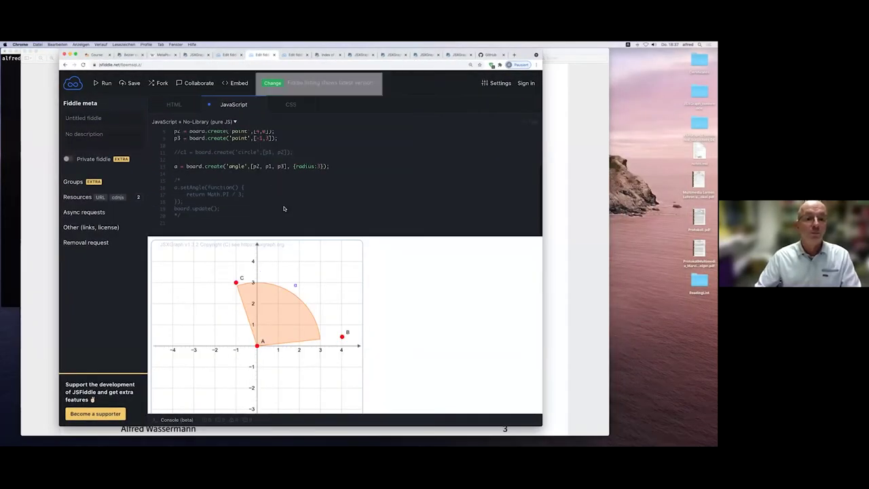
{"action": "mouse_move", "coordinate": [343, 337]}
{"action": "left_mouse_down"}
{"action": "mouse_move", "coordinate": [320, 347]}
{"action": "mouse_move", "coordinate": [315, 371]}
{"action": "left_mouse_up"}
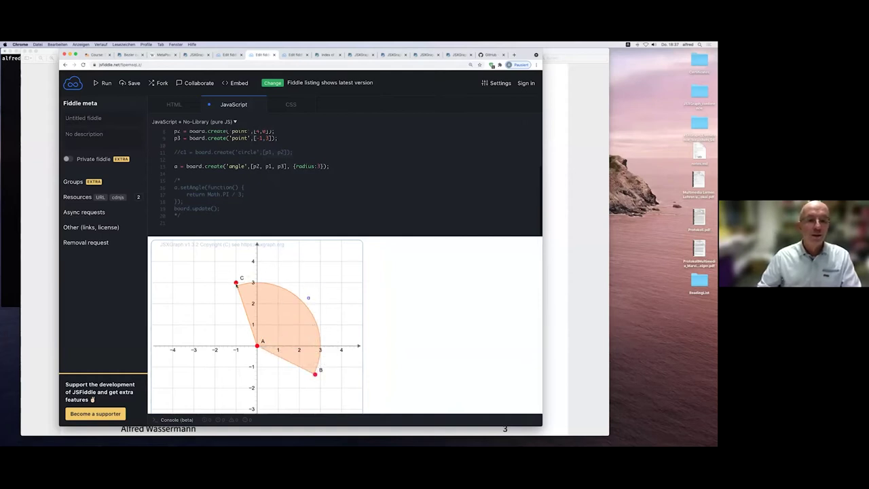
{"action": "left_click_drag", "start_coordinate": [236, 285], "coordinate": [298, 273]}
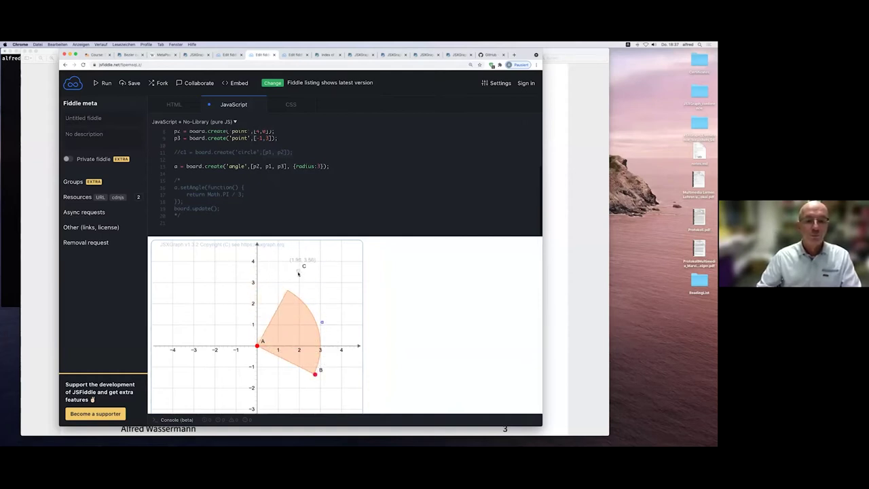
{"action": "mouse_move", "coordinate": [239, 134]}
{"action": "left_click_drag", "start_coordinate": [204, 166], "coordinate": [315, 168]}
{"action": "left_click", "coordinate": [314, 176]}
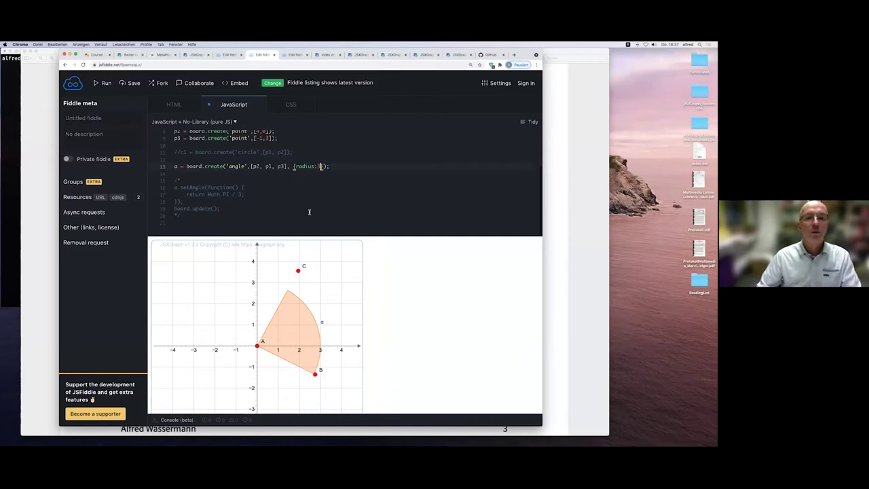
{"action": "left_click_drag", "start_coordinate": [296, 272], "coordinate": [248, 274]}
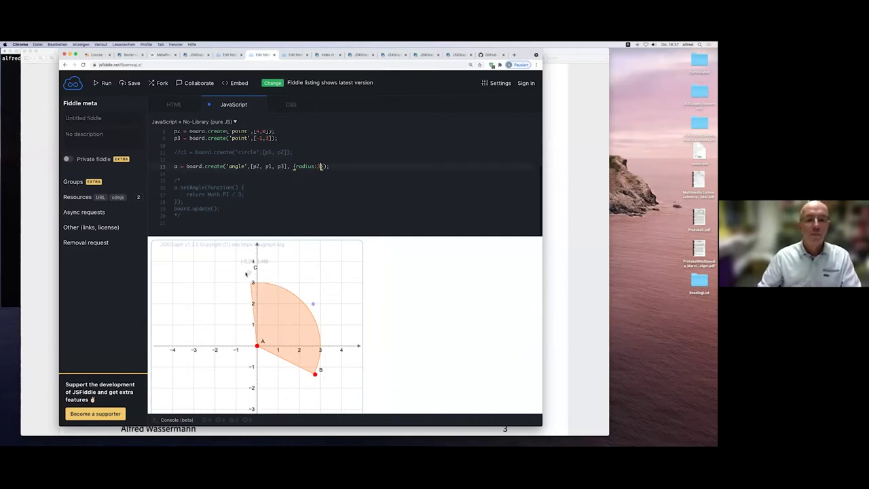
{"action": "left_click_drag", "start_coordinate": [316, 376], "coordinate": [342, 318]}
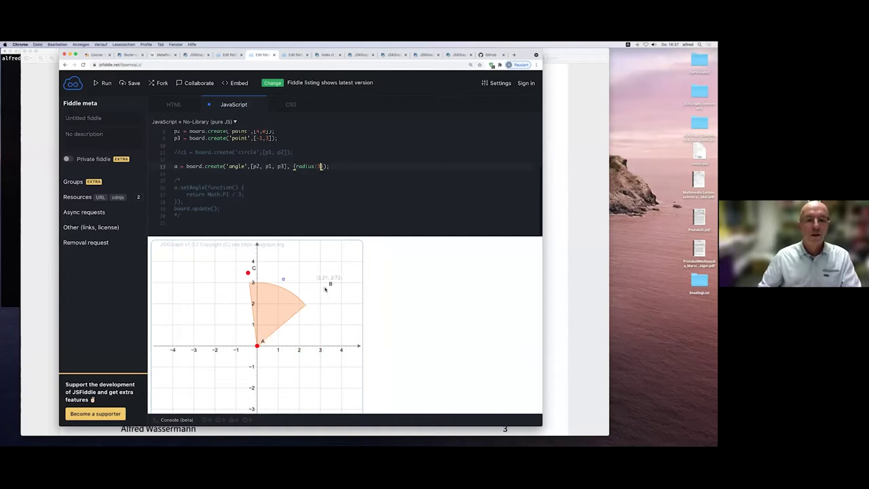
Step: Uncomment the setAngle block, rerun the fiddle, and drag points B and A to test the fixed angle
{"action": "left_click", "coordinate": [181, 180]}
{"action": "key", "text": "BackSpace"}
{"action": "key", "text": "BackSpace"}
{"action": "key", "text": "Down"}
{"action": "key", "text": "Delete"}
{"action": "key", "text": "Delete"}
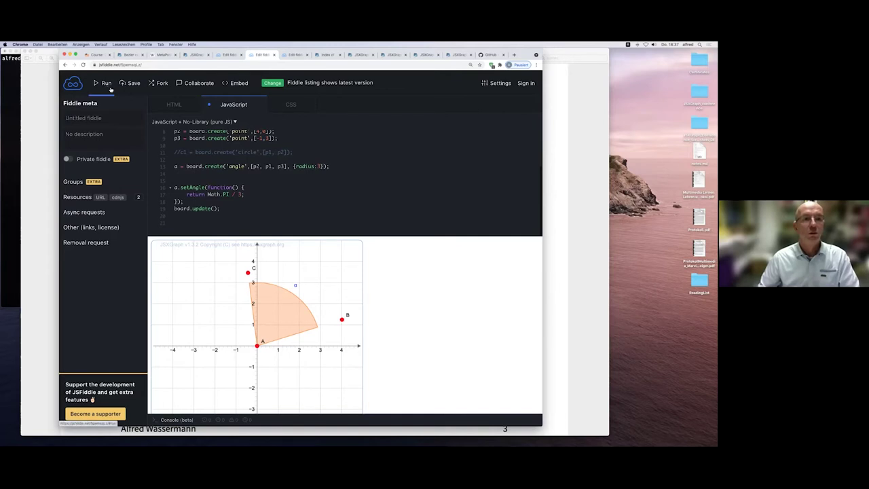
{"action": "left_click", "coordinate": [106, 84]}
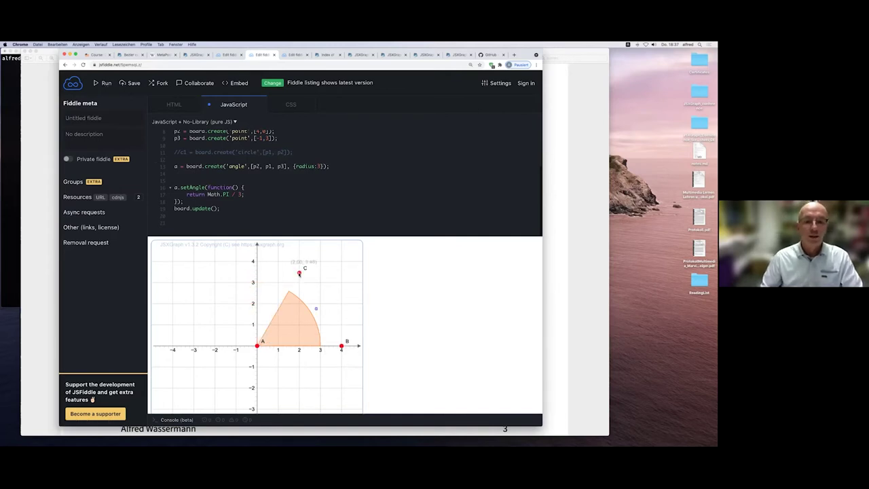
{"action": "mouse_move", "coordinate": [341, 347]}
{"action": "left_mouse_down"}
{"action": "mouse_move", "coordinate": [326, 348]}
{"action": "mouse_move", "coordinate": [311, 316]}
{"action": "mouse_move", "coordinate": [342, 374]}
{"action": "mouse_move", "coordinate": [345, 345]}
{"action": "mouse_move", "coordinate": [330, 311]}
{"action": "mouse_move", "coordinate": [339, 330]}
{"action": "mouse_move", "coordinate": [332, 370]}
{"action": "mouse_move", "coordinate": [323, 299]}
{"action": "mouse_move", "coordinate": [335, 358]}
{"action": "mouse_move", "coordinate": [344, 342]}
{"action": "left_mouse_up"}
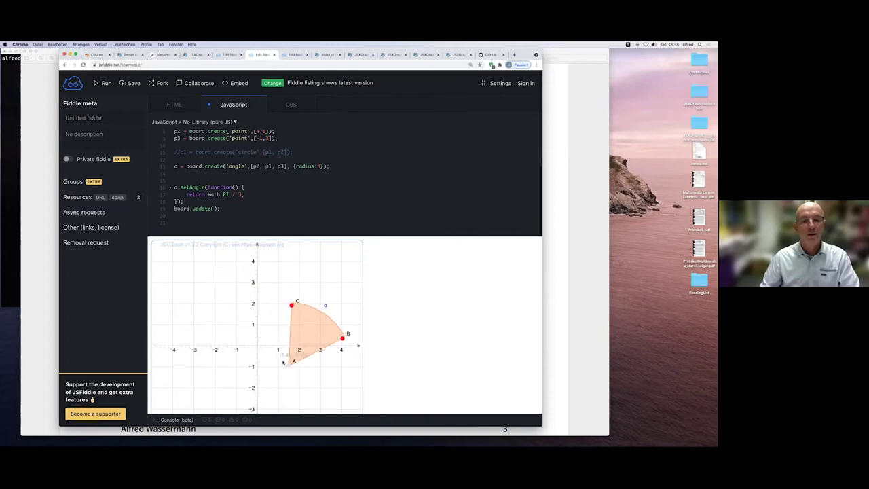
{"action": "left_click_drag", "start_coordinate": [284, 362], "coordinate": [246, 343]}
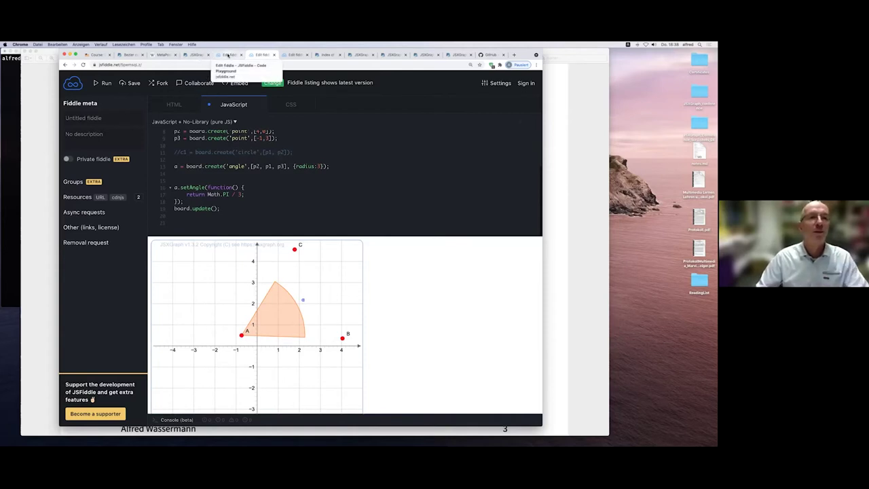
Step: Return to the workshop PDF and scroll to the KaTeX support slide
{"action": "key", "text": "super+Tab"}
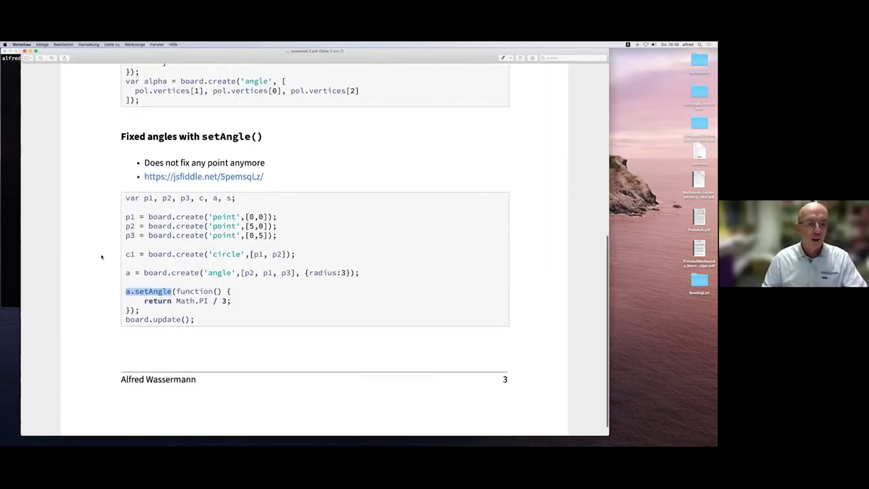
{"action": "scroll", "coordinate": [102, 256], "scroll_direction": "down", "scroll_amount": 1}
{"action": "scroll", "coordinate": [101, 257], "scroll_direction": "down", "scroll_amount": 3}
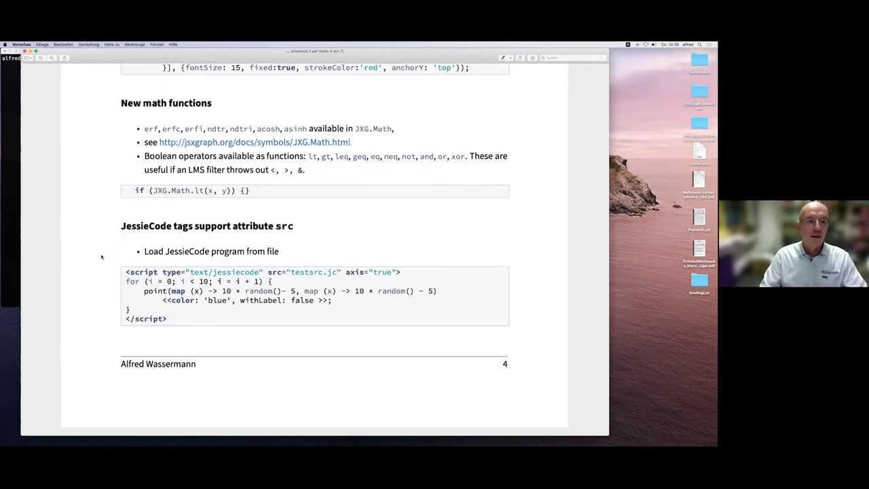
{"action": "scroll", "coordinate": [102, 257], "scroll_direction": "up", "scroll_amount": 5}
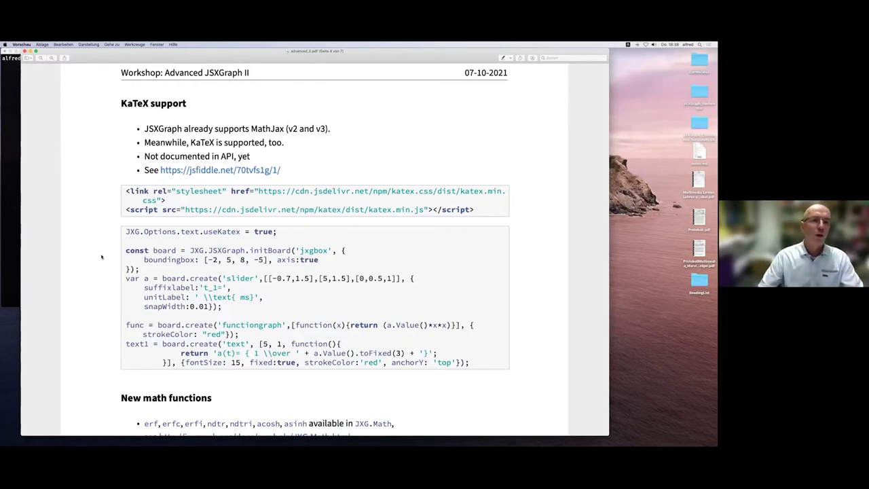
Step: Highlight the 'Not documented in API, yet' bullet, then show all open windows
{"action": "left_click_drag", "start_coordinate": [233, 157], "coordinate": [155, 157]}
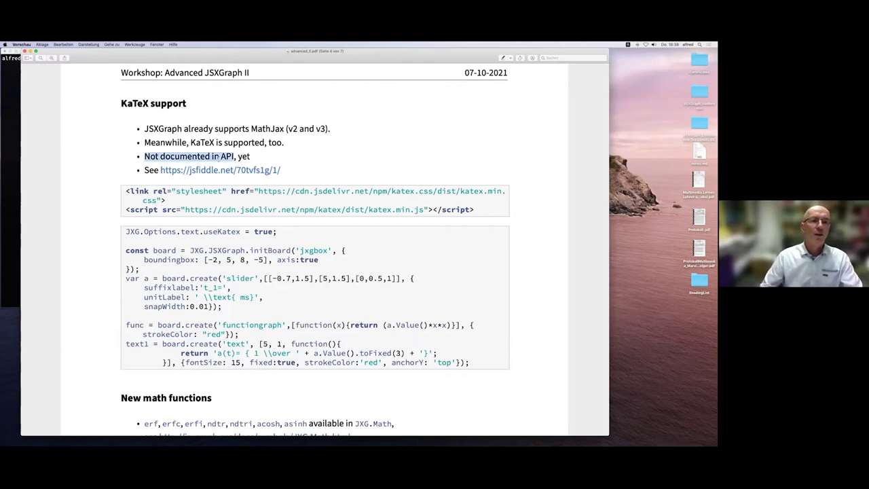
{"action": "left_click_drag", "start_coordinate": [231, 157], "coordinate": [253, 158]}
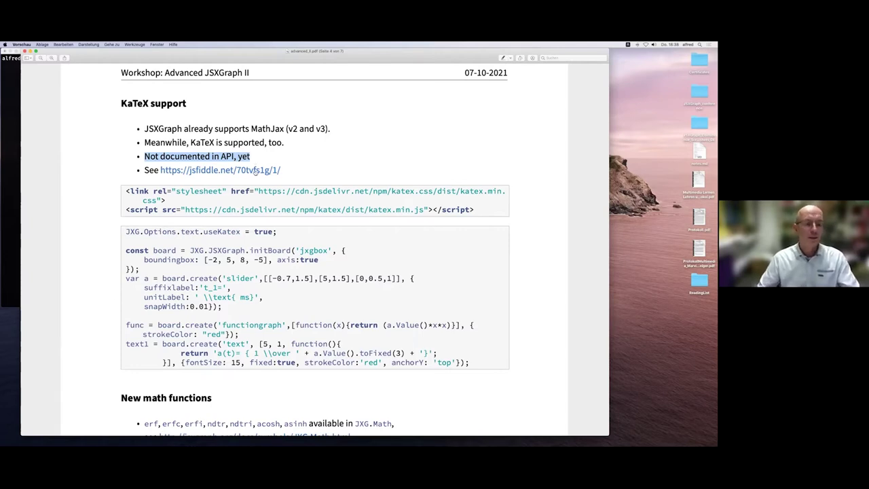
{"action": "key", "text": "ctrl+Up"}
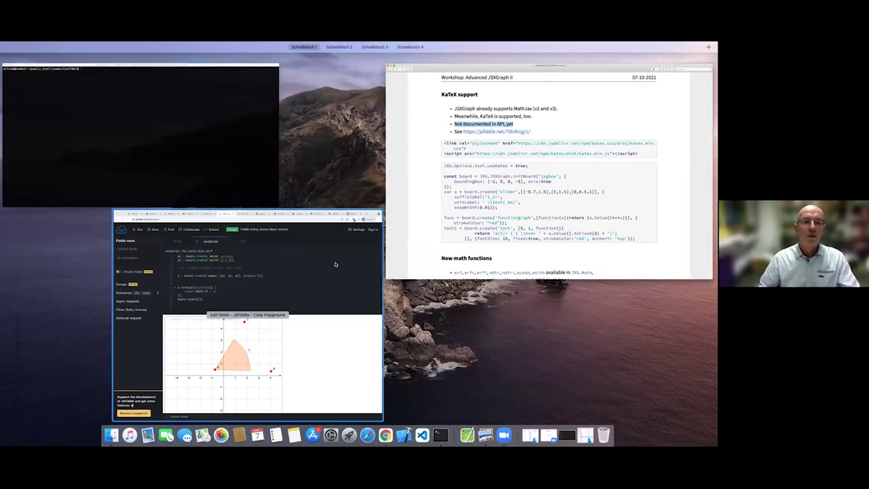
Step: Bring up the KaTeX slider fiddle in JSFiddle and highlight its useKatex option line
{"action": "left_click", "coordinate": [337, 266]}
{"action": "left_click", "coordinate": [298, 57]}
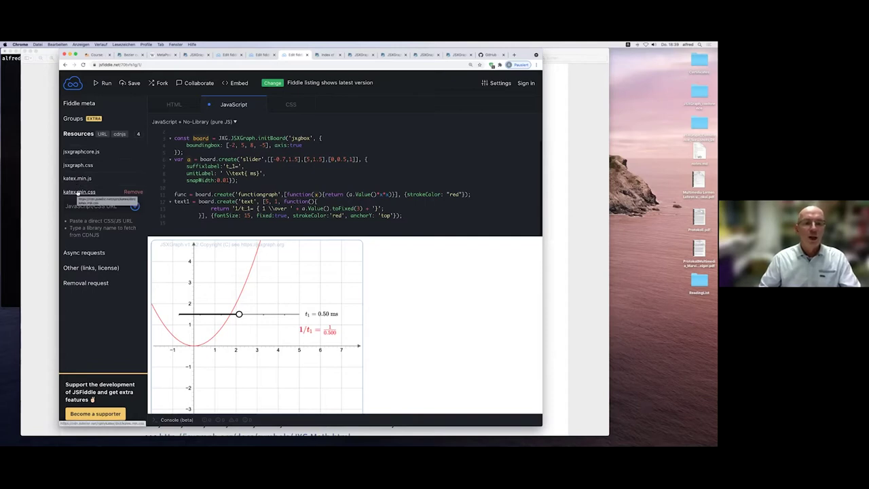
{"action": "mouse_move", "coordinate": [339, 177]}
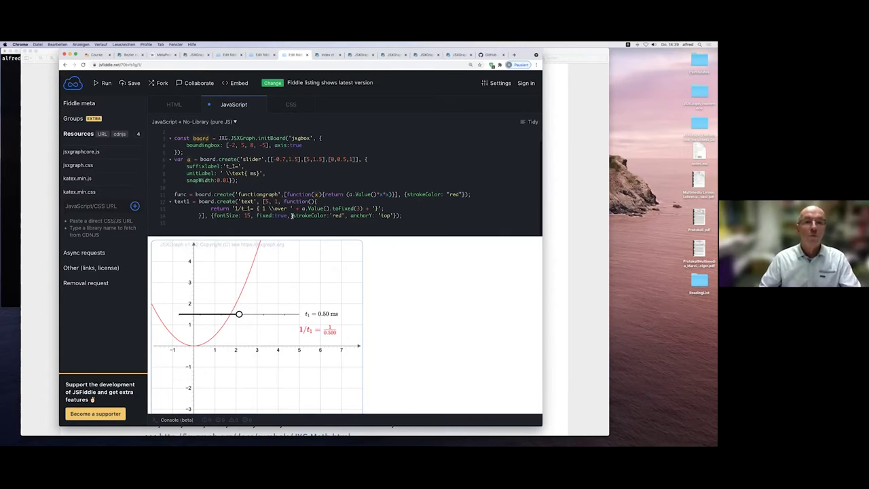
{"action": "scroll", "coordinate": [292, 215], "scroll_direction": "up", "scroll_amount": 1}
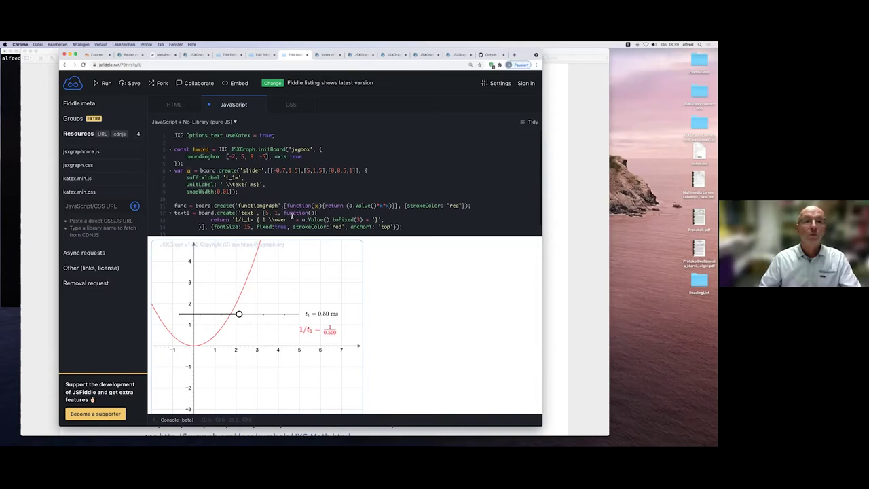
{"action": "left_click_drag", "start_coordinate": [214, 135], "coordinate": [276, 135]}
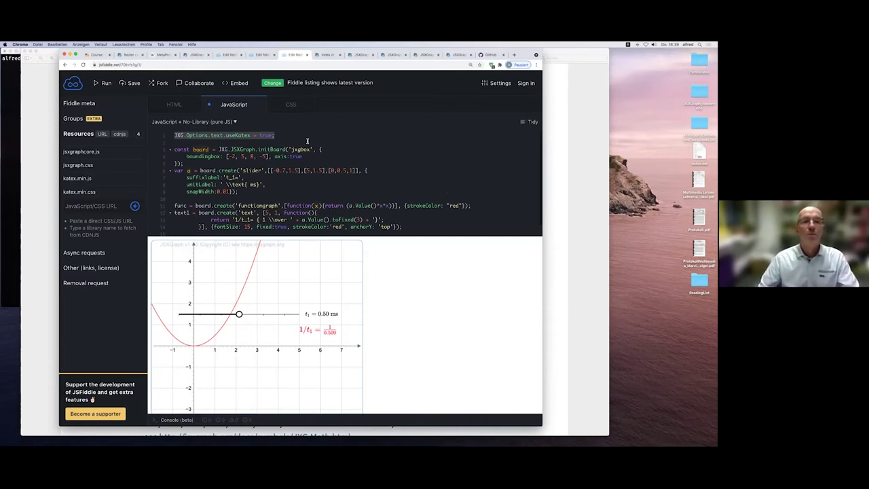
Step: Drag the t_1 slider so the parabola and red 1/t_1 label update
{"action": "scroll", "coordinate": [306, 140], "scroll_direction": "down", "scroll_amount": 1}
{"action": "scroll", "coordinate": [306, 141], "scroll_direction": "down", "scroll_amount": 1}
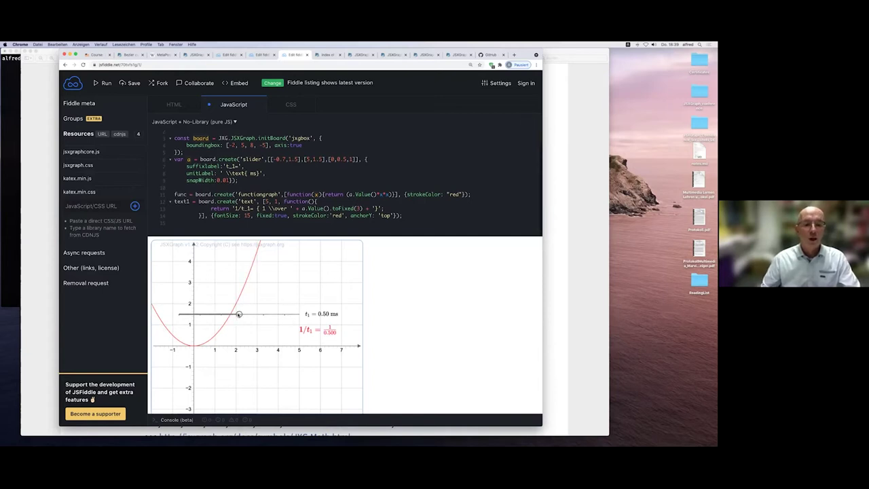
{"action": "left_click_drag", "start_coordinate": [239, 314], "coordinate": [252, 313]}
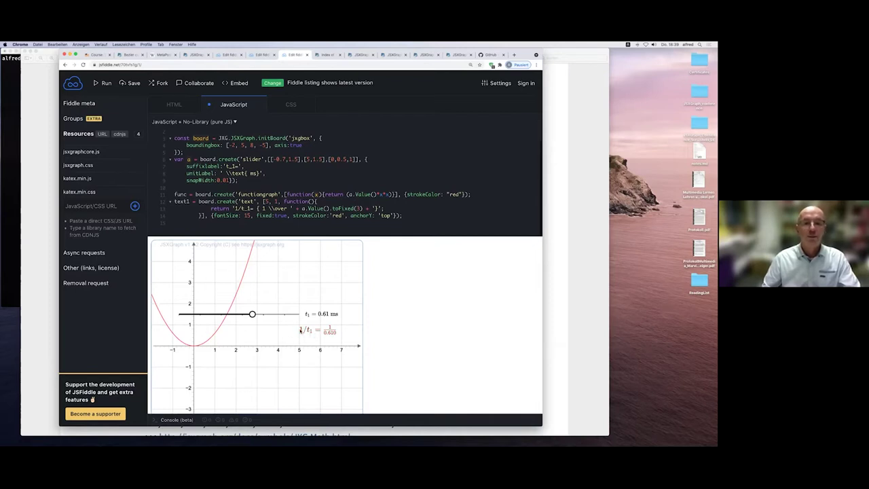
{"action": "mouse_move", "coordinate": [272, 194]}
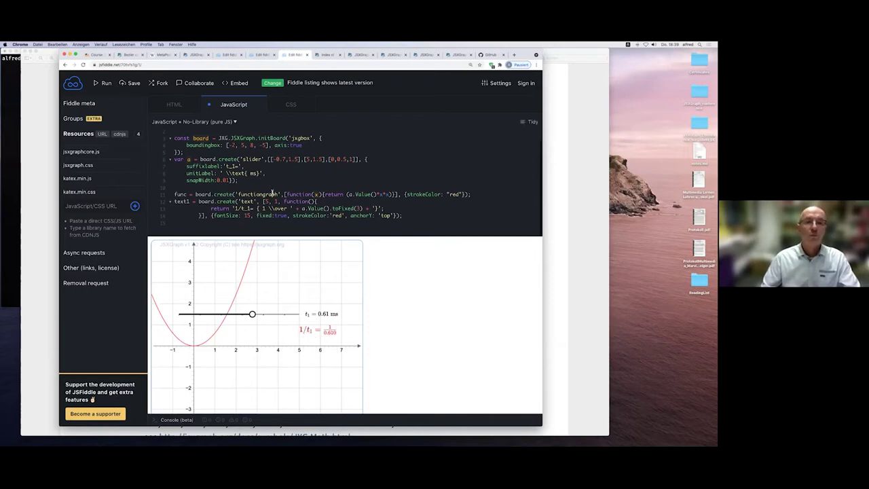
Step: Set the slider to 0.52 ms, then highlight the suffixlabel and unitLabel code and its ms unit
{"action": "left_click_drag", "start_coordinate": [252, 314], "coordinate": [241, 313]}
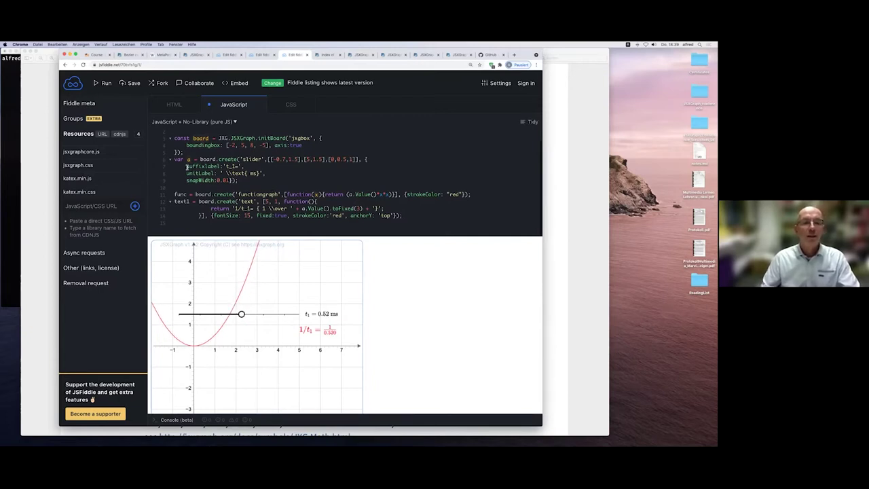
{"action": "left_click_drag", "start_coordinate": [186, 167], "coordinate": [201, 167]}
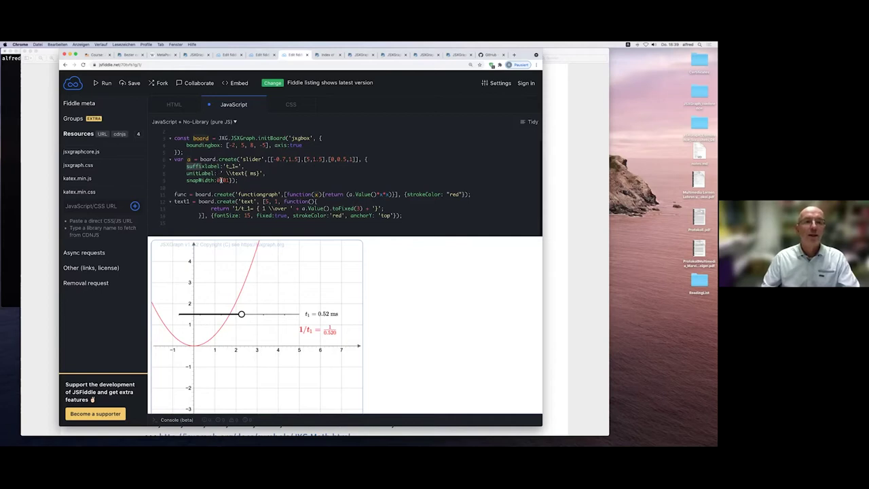
{"action": "left_click_drag", "start_coordinate": [271, 174], "coordinate": [184, 166]}
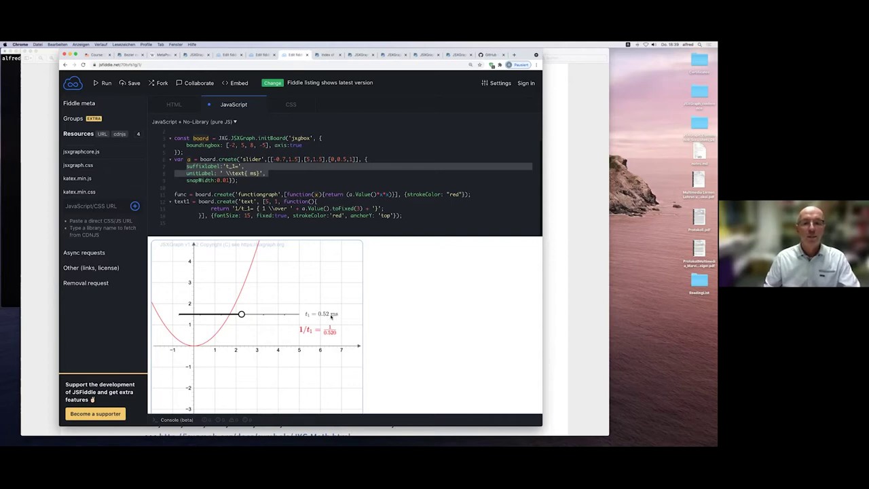
{"action": "left_click", "coordinate": [228, 167]}
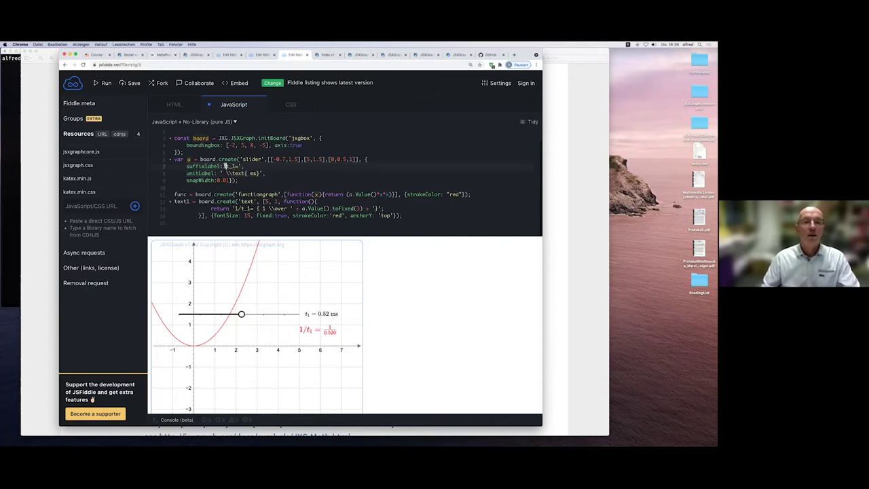
{"action": "type", "text": "_"}
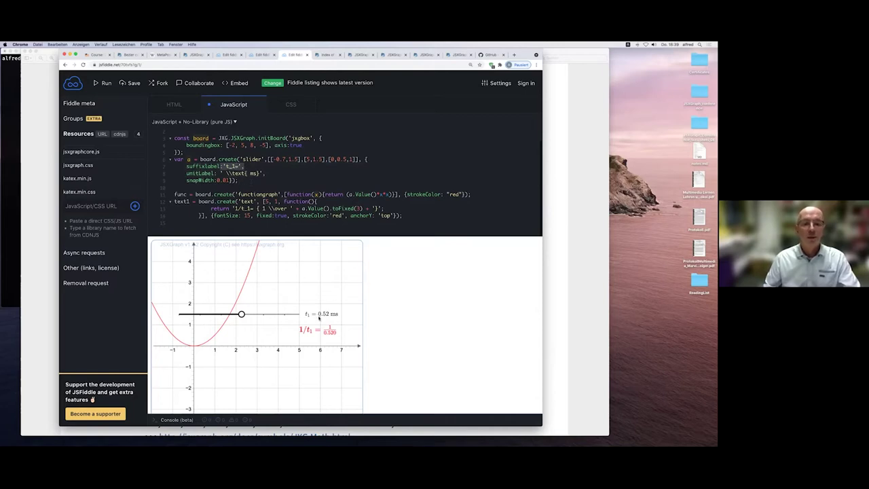
{"action": "left_click_drag", "start_coordinate": [226, 173], "coordinate": [260, 173]}
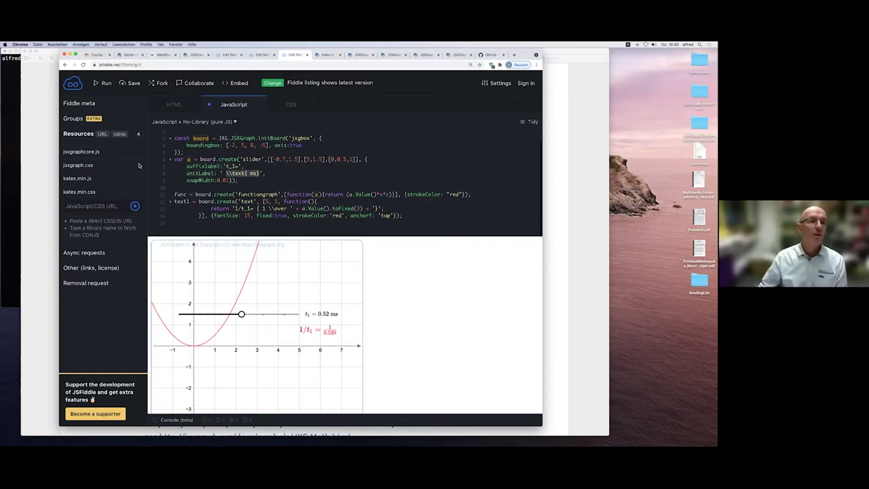
Step: Scroll the PDF down to New math functions and briefly highlight the erf, erfc line
{"action": "key", "text": "super+Tab"}
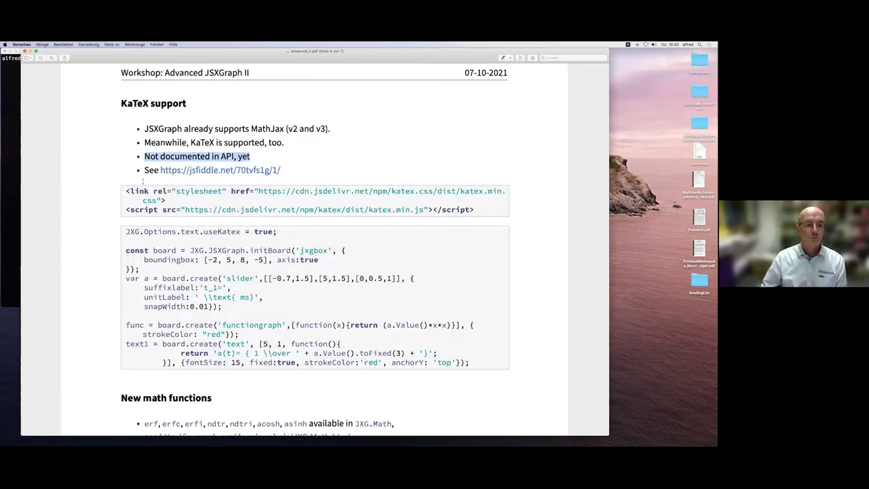
{"action": "scroll", "coordinate": [143, 180], "scroll_direction": "down", "scroll_amount": 3}
{"action": "scroll", "coordinate": [143, 181], "scroll_direction": "down", "scroll_amount": 2}
{"action": "scroll", "coordinate": [143, 181], "scroll_direction": "down", "scroll_amount": 1}
{"action": "scroll", "coordinate": [143, 181], "scroll_direction": "down", "scroll_amount": 1}
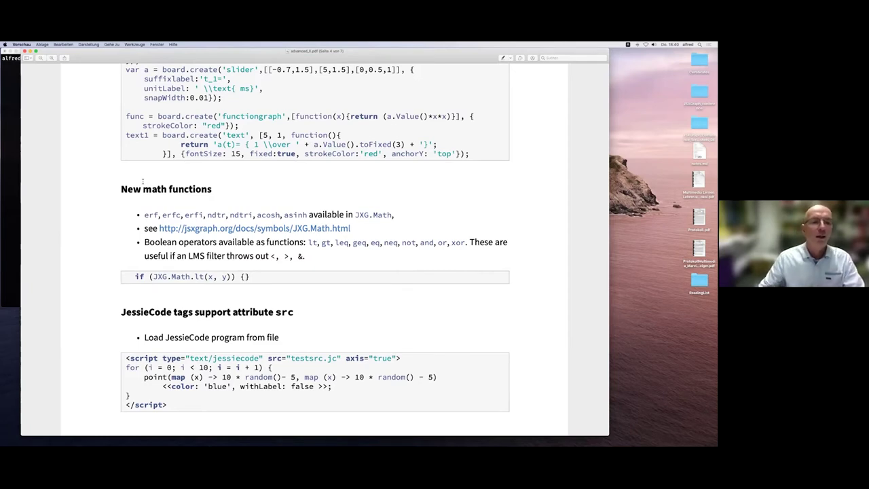
{"action": "left_click_drag", "start_coordinate": [144, 215], "coordinate": [257, 221]}
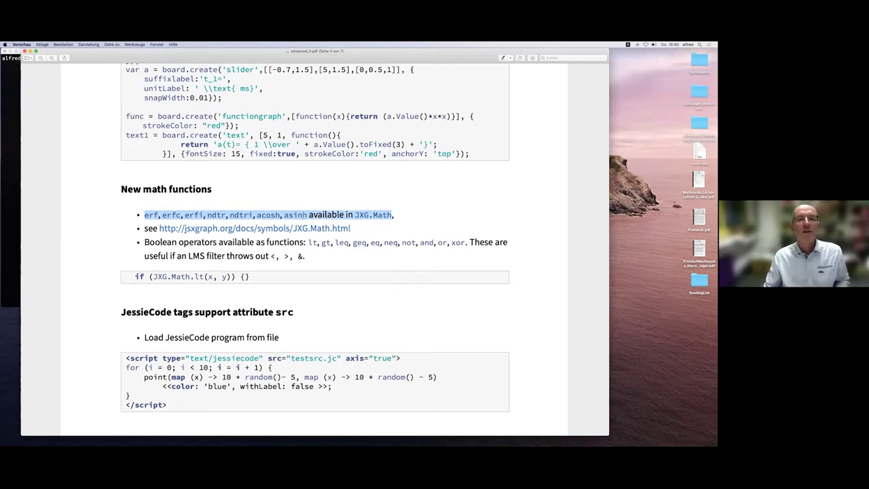
{"action": "left_click", "coordinate": [158, 215]}
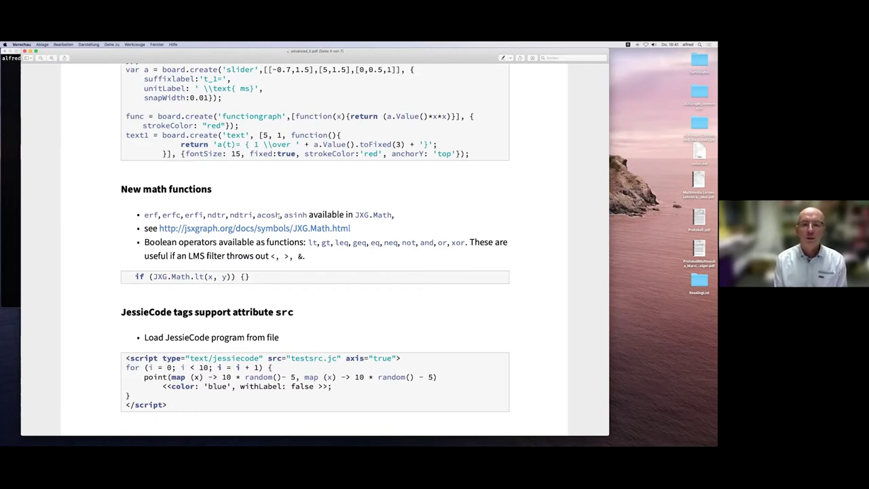
Step: Highlight JXG.Math.lt and the > and & operators in the math functions example
{"action": "scroll", "coordinate": [280, 216], "scroll_direction": "up", "scroll_amount": 1}
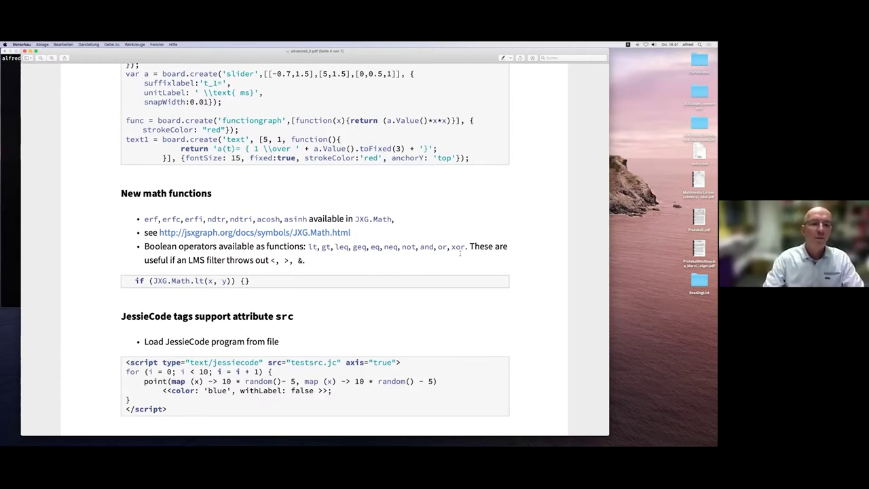
{"action": "left_click_drag", "start_coordinate": [153, 280], "coordinate": [204, 280]}
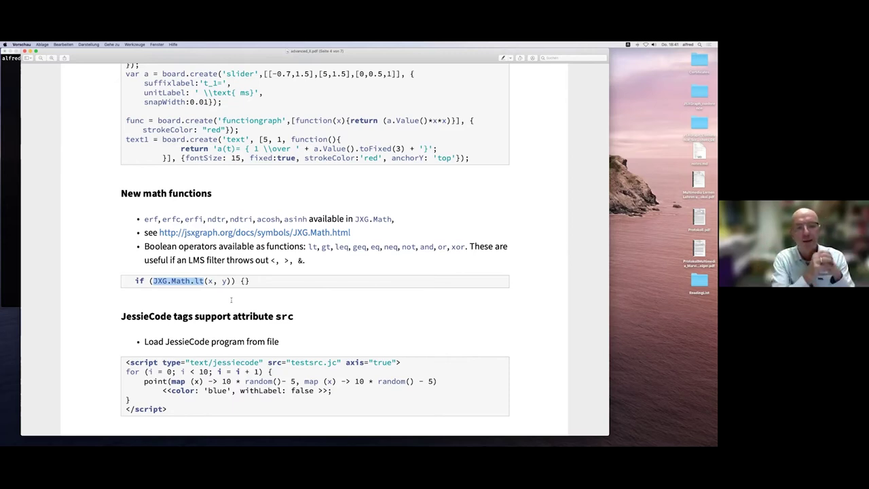
{"action": "left_click_drag", "start_coordinate": [283, 260], "coordinate": [307, 260]}
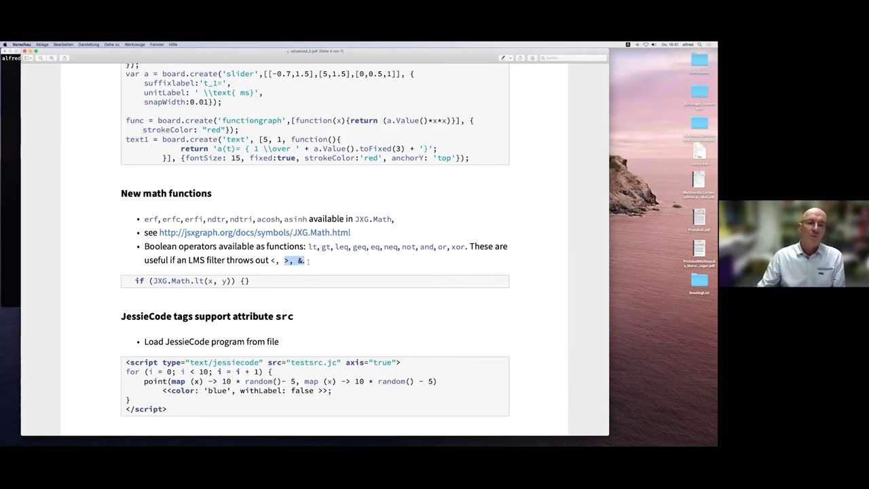
{"action": "left_click", "coordinate": [300, 260]}
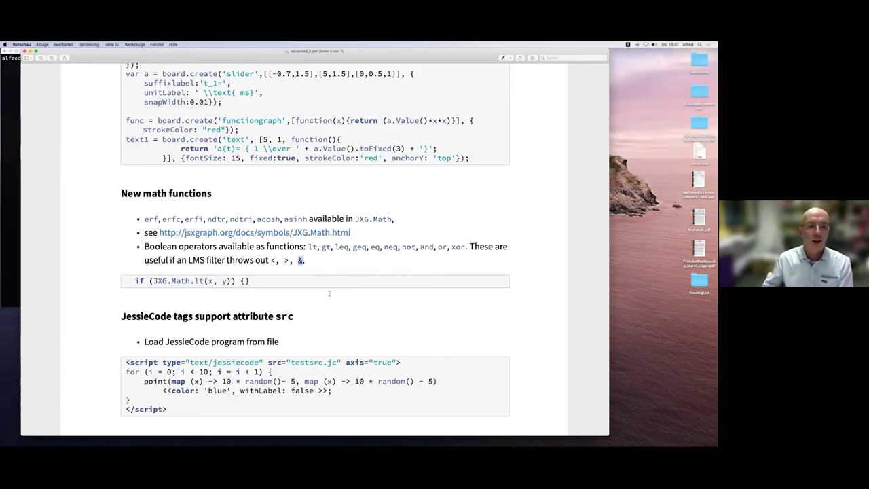
Step: Scroll to the page 4 footer and highlight the script tag with its src attribute
{"action": "scroll", "coordinate": [326, 286], "scroll_direction": "down", "scroll_amount": 2}
{"action": "scroll", "coordinate": [329, 301], "scroll_direction": "down", "scroll_amount": 1}
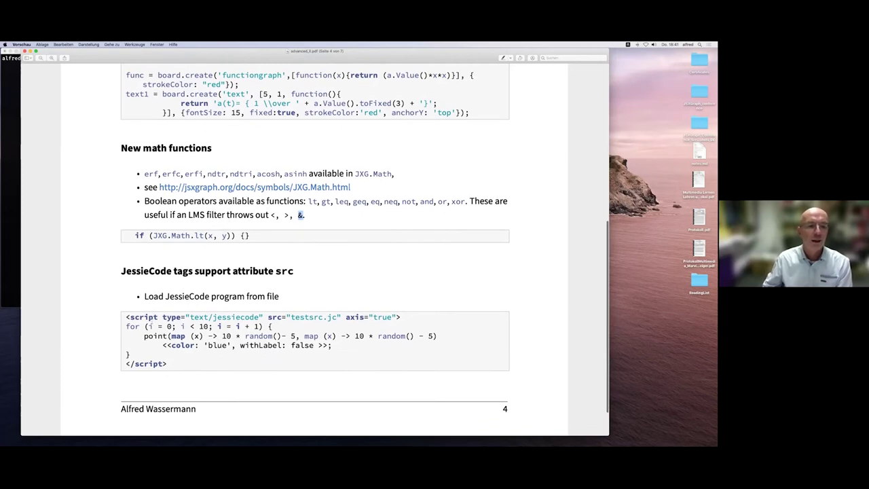
{"action": "left_click_drag", "start_coordinate": [148, 317], "coordinate": [348, 317]}
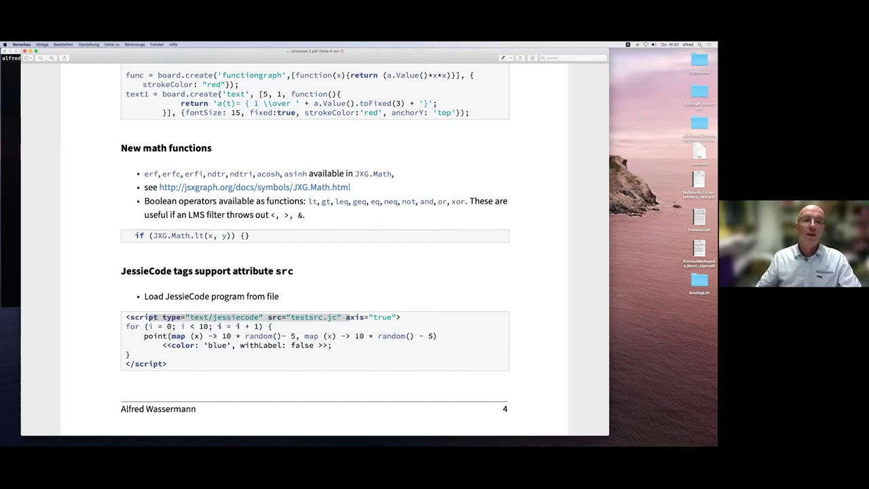
Step: Scroll back up to the KaTeX slider example and briefly highlight t_1= in its code
{"action": "scroll", "coordinate": [533, 345], "scroll_direction": "up", "scroll_amount": 3}
{"action": "scroll", "coordinate": [523, 342], "scroll_direction": "up", "scroll_amount": 1}
{"action": "scroll", "coordinate": [513, 339], "scroll_direction": "up", "scroll_amount": 3}
{"action": "scroll", "coordinate": [510, 338], "scroll_direction": "up", "scroll_amount": 1}
{"action": "scroll", "coordinate": [510, 338], "scroll_direction": "up", "scroll_amount": 1}
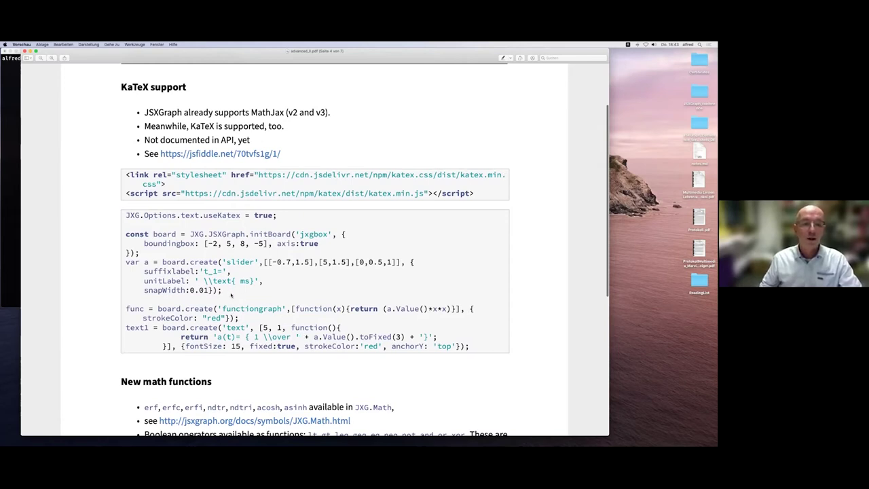
{"action": "left_click_drag", "start_coordinate": [204, 271], "coordinate": [224, 271]}
{"action": "left_click", "coordinate": [206, 271]}
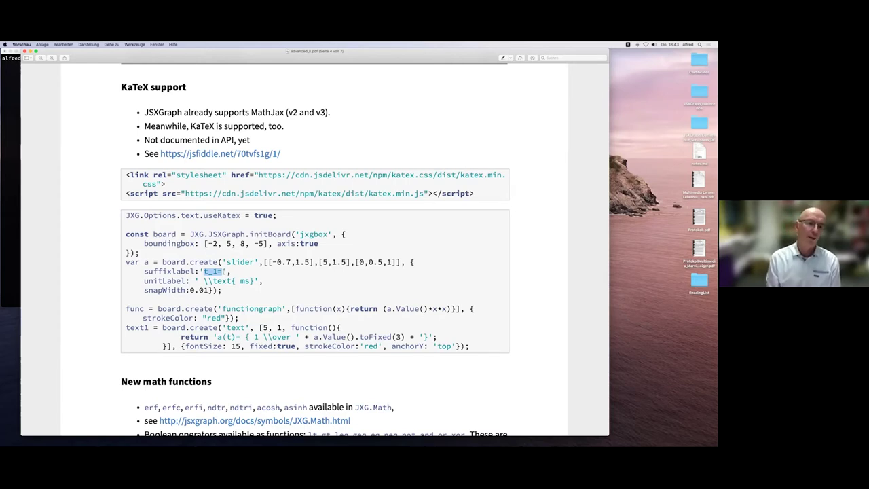
{"action": "scroll", "coordinate": [237, 261], "scroll_direction": "down", "scroll_amount": 2}
{"action": "scroll", "coordinate": [237, 261], "scroll_direction": "down", "scroll_amount": 5}
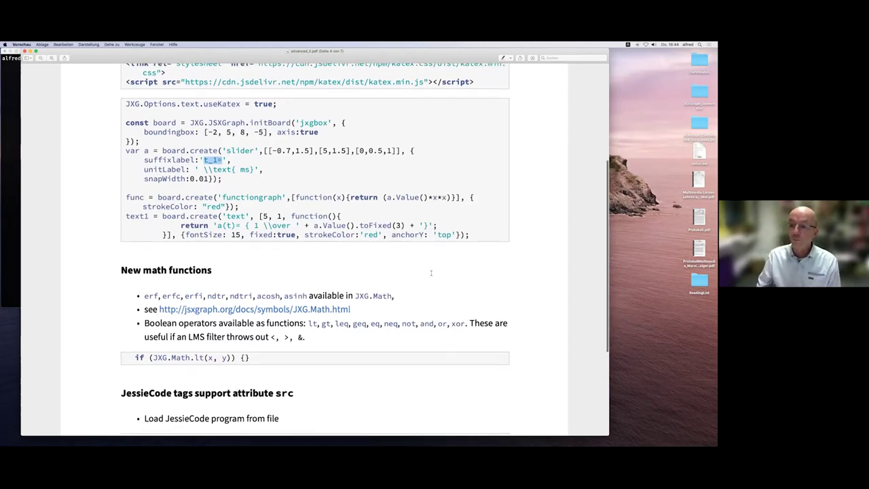
Step: Glance at page 5, then scroll back to page 4's JessieCode src section
{"action": "scroll", "coordinate": [435, 275], "scroll_direction": "down", "scroll_amount": 5}
{"action": "scroll", "coordinate": [431, 273], "scroll_direction": "down", "scroll_amount": 10}
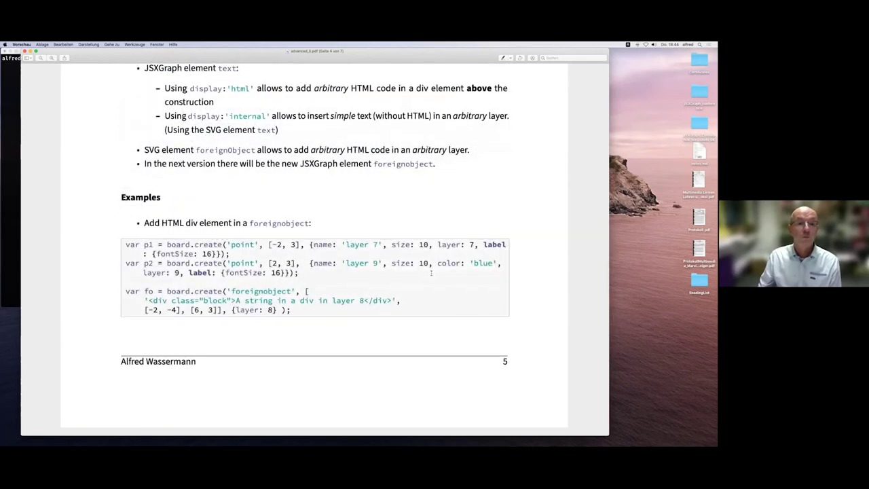
{"action": "scroll", "coordinate": [430, 273], "scroll_direction": "up", "scroll_amount": 1}
{"action": "scroll", "coordinate": [430, 273], "scroll_direction": "up", "scroll_amount": 5}
{"action": "scroll", "coordinate": [431, 273], "scroll_direction": "up", "scroll_amount": 2}
{"action": "scroll", "coordinate": [431, 273], "scroll_direction": "up", "scroll_amount": 1}
{"action": "scroll", "coordinate": [430, 273], "scroll_direction": "up", "scroll_amount": 2}
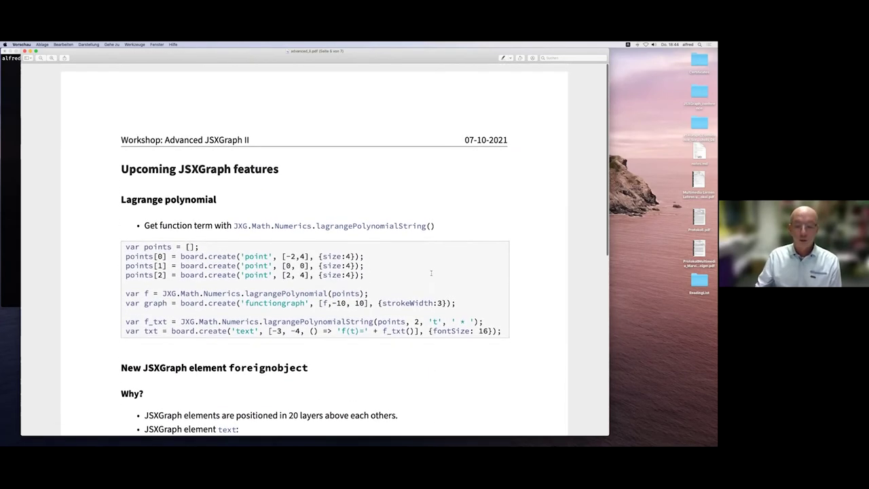
{"action": "scroll", "coordinate": [431, 273], "scroll_direction": "up", "scroll_amount": 10}
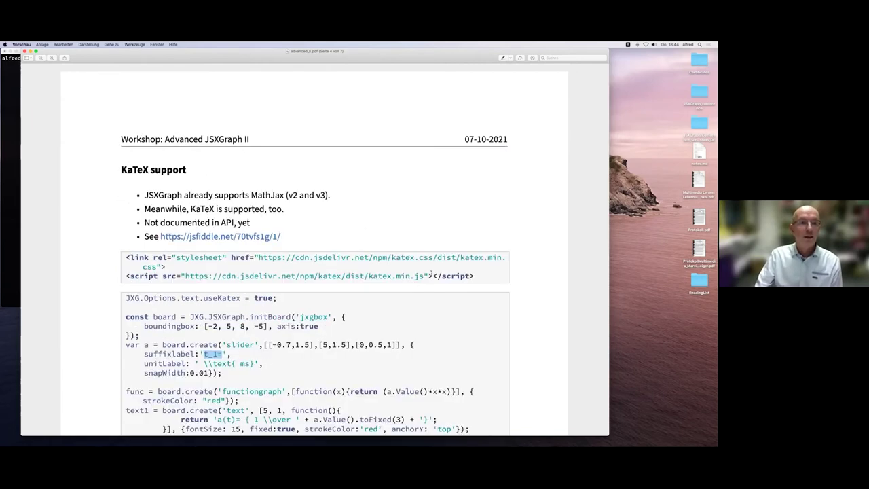
{"action": "scroll", "coordinate": [431, 273], "scroll_direction": "down", "scroll_amount": 3}
{"action": "scroll", "coordinate": [430, 273], "scroll_direction": "down", "scroll_amount": 3}
{"action": "scroll", "coordinate": [431, 273], "scroll_direction": "down", "scroll_amount": 5}
Step: Highlight the JessieCode heading, then its script block, then just src="testsrc.jc"
{"action": "left_click_drag", "start_coordinate": [233, 284], "coordinate": [293, 285]}
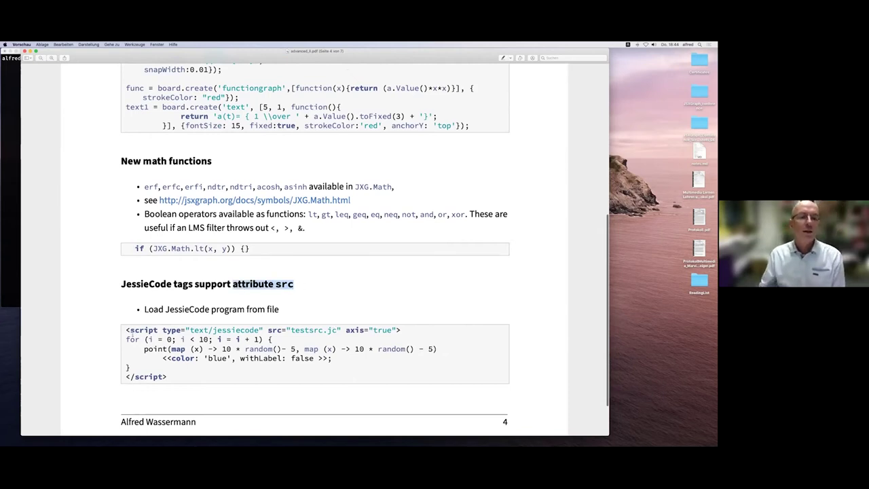
{"action": "left_click_drag", "start_coordinate": [131, 329], "coordinate": [406, 333]}
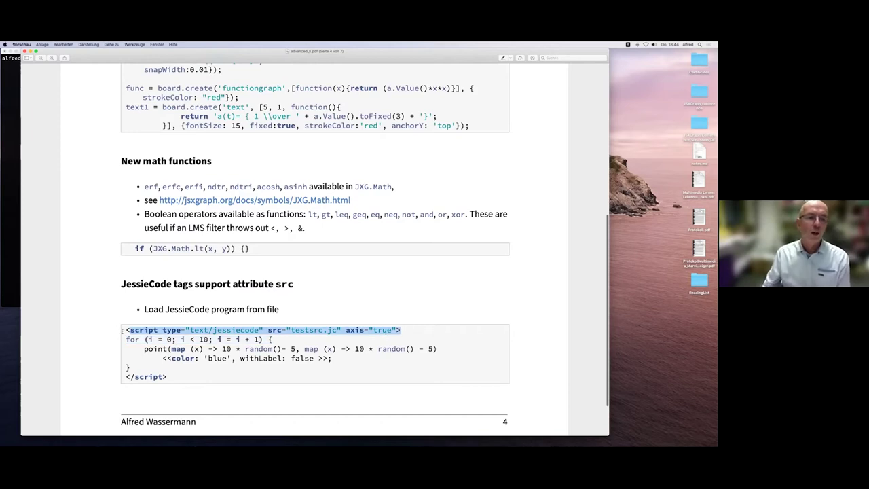
{"action": "left_click_drag", "start_coordinate": [126, 330], "coordinate": [167, 377]}
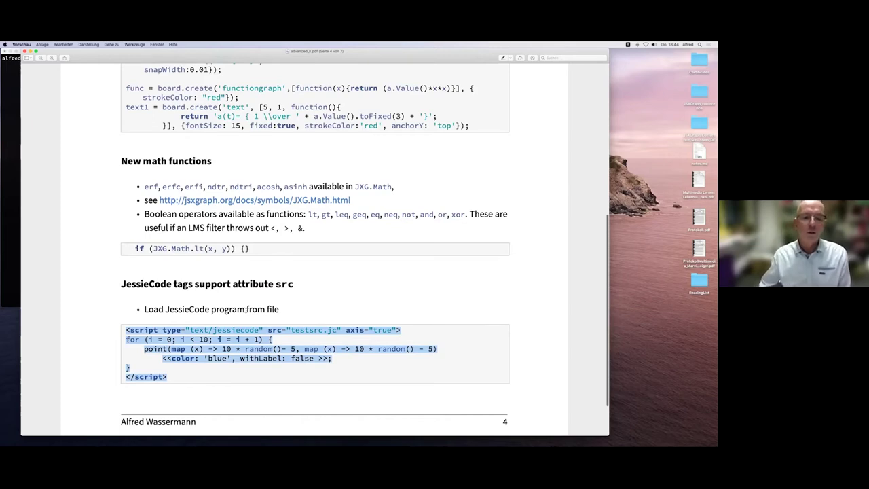
{"action": "left_click_drag", "start_coordinate": [267, 330], "coordinate": [337, 330]}
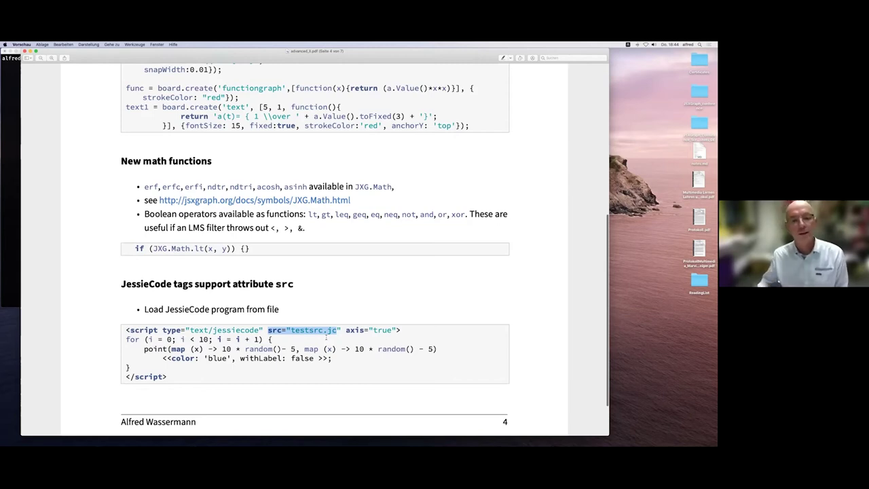
Step: Scroll past page 4's end to page 5's Upcoming JSXGraph features and Lagrange example
{"action": "scroll", "coordinate": [325, 337], "scroll_direction": "down", "scroll_amount": 1}
{"action": "scroll", "coordinate": [326, 337], "scroll_direction": "down", "scroll_amount": 3}
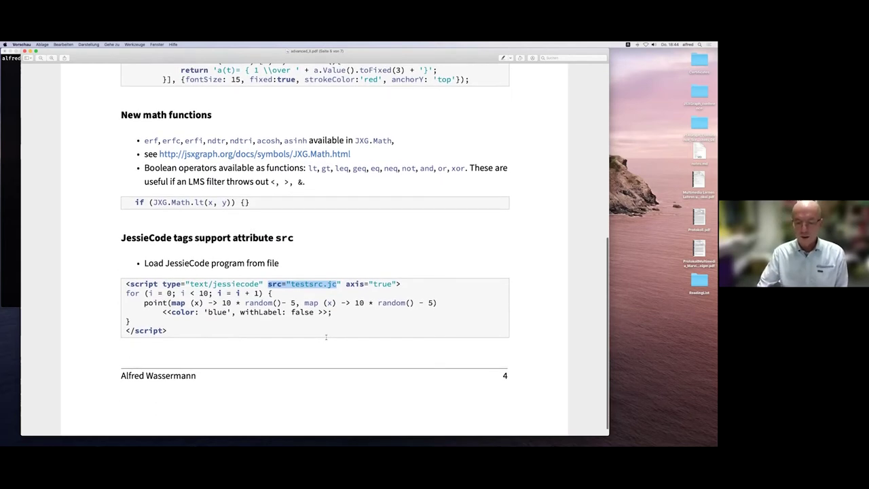
{"action": "scroll", "coordinate": [326, 338], "scroll_direction": "down", "scroll_amount": 10}
{"action": "scroll", "coordinate": [326, 337], "scroll_direction": "up", "scroll_amount": 3}
{"action": "scroll", "coordinate": [326, 337], "scroll_direction": "up", "scroll_amount": 3}
{"action": "scroll", "coordinate": [326, 338], "scroll_direction": "up", "scroll_amount": 2}
{"action": "scroll", "coordinate": [326, 338], "scroll_direction": "up", "scroll_amount": 1}
{"action": "scroll", "coordinate": [326, 338], "scroll_direction": "down", "scroll_amount": 2}
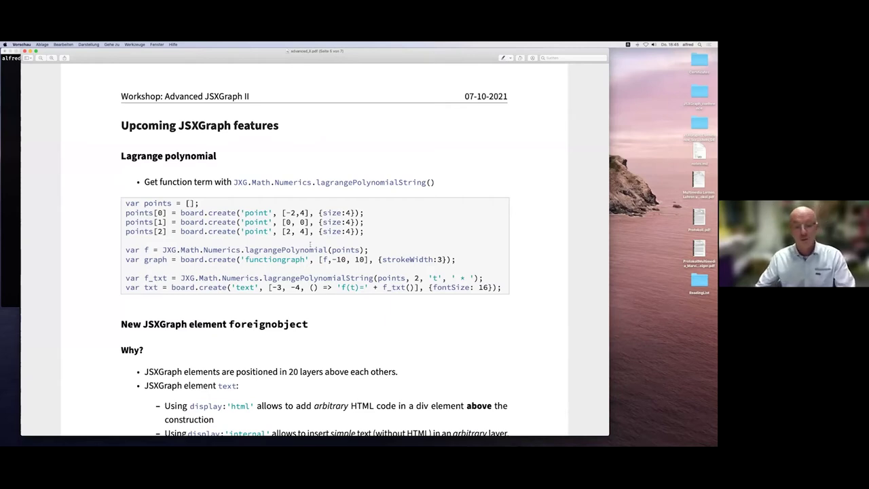
Step: Open Chrome's Lagrange polynomial demo and drag points C and A to reshape the parabola
{"action": "key", "text": "ctrl+Up"}
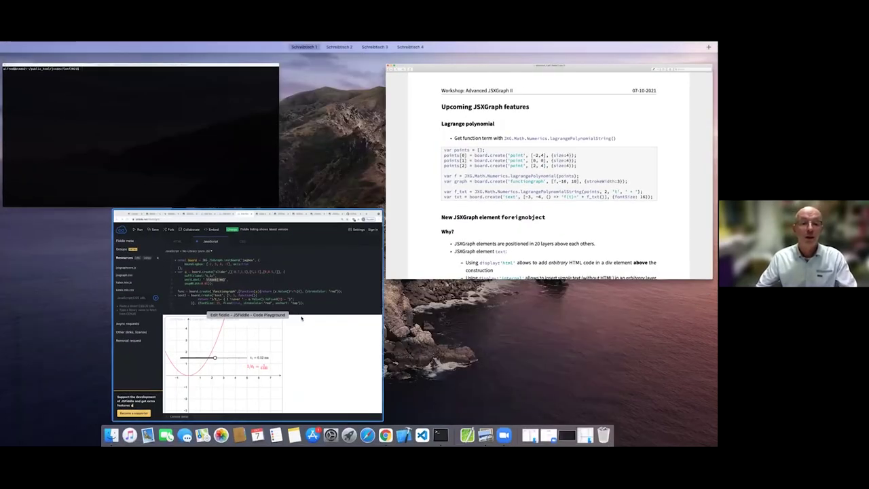
{"action": "left_click", "coordinate": [302, 316]}
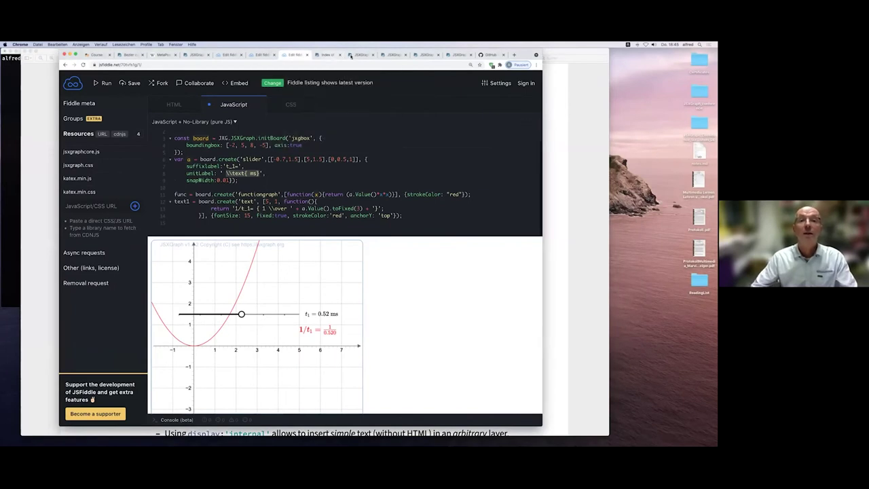
{"action": "left_click", "coordinate": [357, 55]}
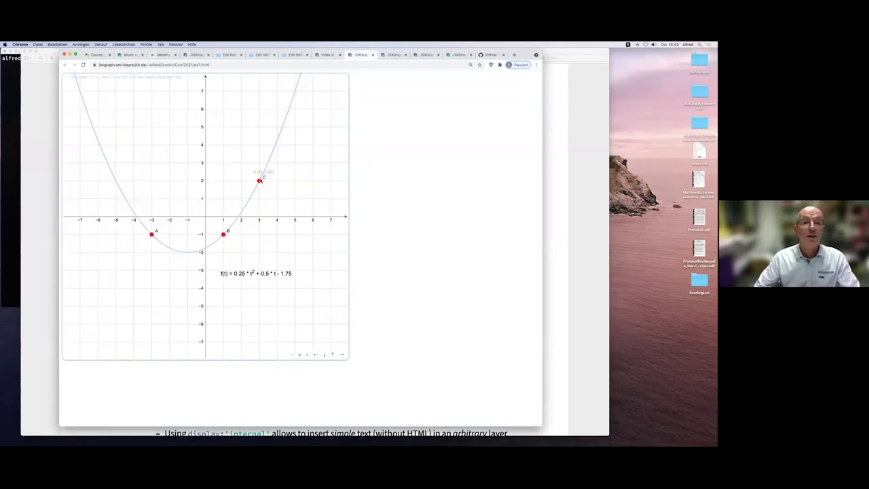
{"action": "mouse_move", "coordinate": [260, 180]}
{"action": "left_mouse_down"}
{"action": "mouse_move", "coordinate": [294, 224]}
{"action": "mouse_move", "coordinate": [260, 144]}
{"action": "left_mouse_up"}
{"action": "mouse_move", "coordinate": [151, 234]}
{"action": "left_mouse_down"}
{"action": "mouse_move", "coordinate": [135, 142]}
{"action": "mouse_move", "coordinate": [123, 139]}
{"action": "left_mouse_up"}
Step: Mark the var f and var graph lines in the PDF, then move B so the parabola opens downward
{"action": "left_click", "coordinate": [42, 216]}
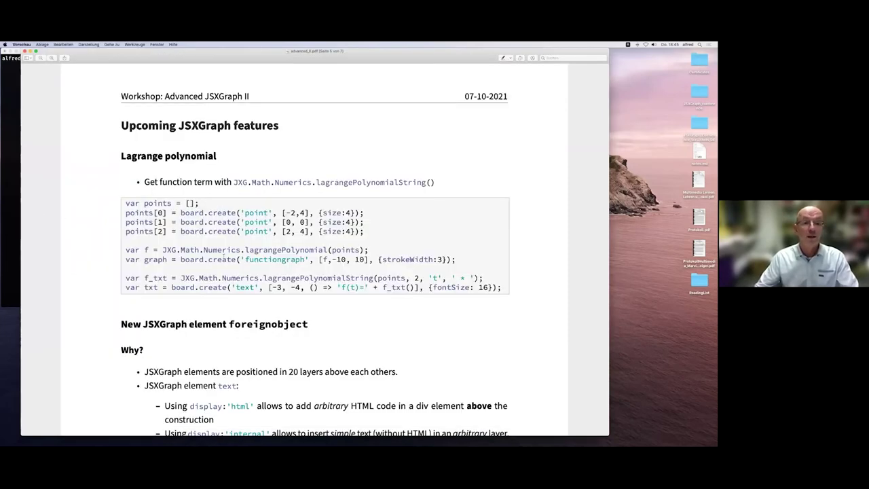
{"action": "left_click_drag", "start_coordinate": [123, 249], "coordinate": [471, 257]}
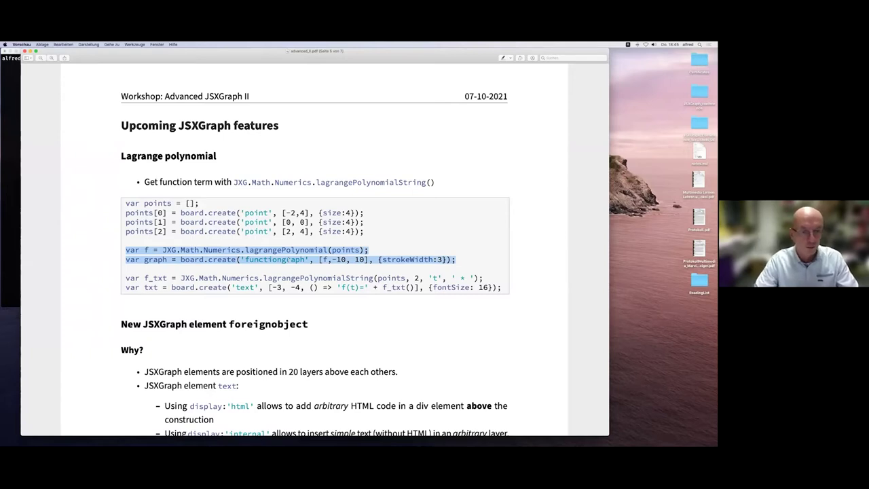
{"action": "key", "text": "ctrl+Up"}
{"action": "left_click", "coordinate": [297, 269]}
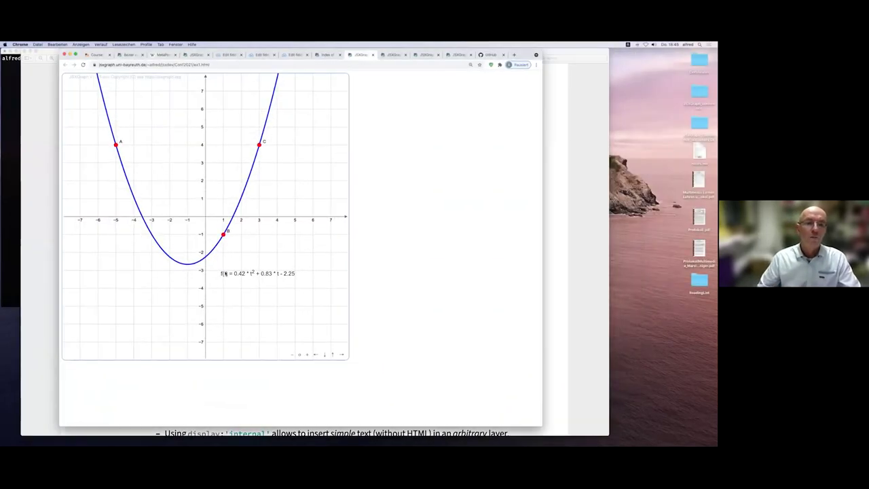
{"action": "mouse_move", "coordinate": [225, 231]}
{"action": "left_mouse_down"}
{"action": "mouse_move", "coordinate": [208, 284]}
{"action": "mouse_move", "coordinate": [281, 301]}
{"action": "mouse_move", "coordinate": [262, 252]}
{"action": "mouse_move", "coordinate": [295, 233]}
{"action": "left_mouse_up"}
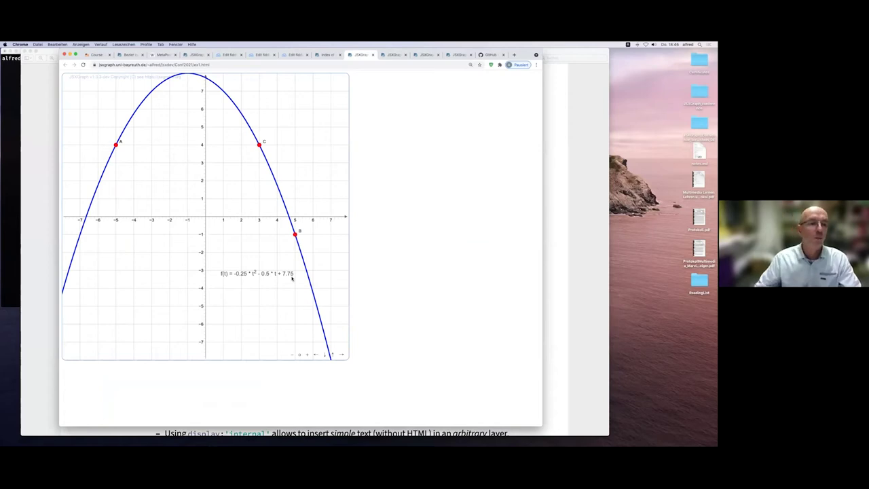
Step: Highlight lagrangePolynomialString and its arguments 2, t and the multiplication sign in the PDF code
{"action": "left_click", "coordinate": [42, 249]}
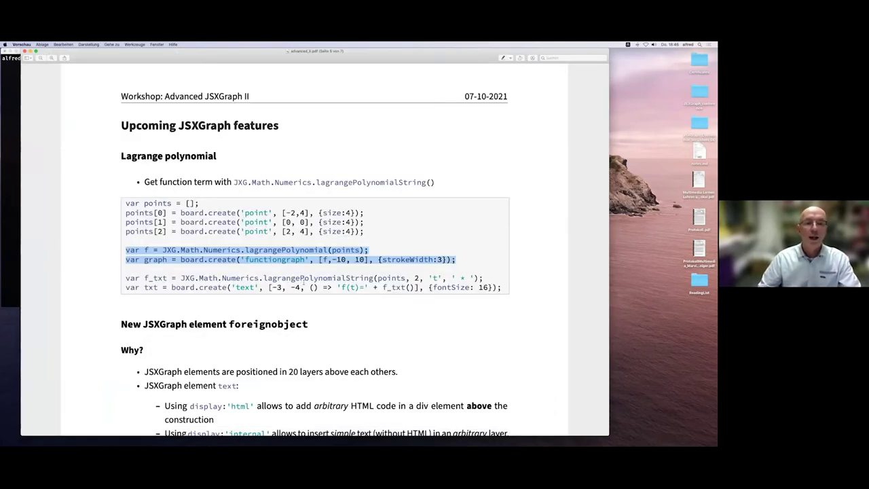
{"action": "double_click", "coordinate": [282, 279]}
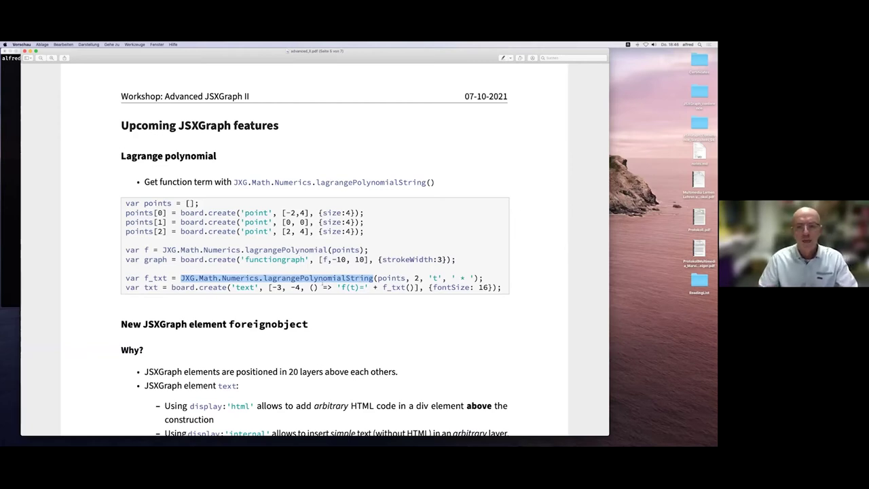
{"action": "mouse_move", "coordinate": [377, 278]}
{"action": "left_mouse_down"}
{"action": "mouse_move", "coordinate": [483, 278]}
{"action": "mouse_move", "coordinate": [406, 279]}
{"action": "left_mouse_up"}
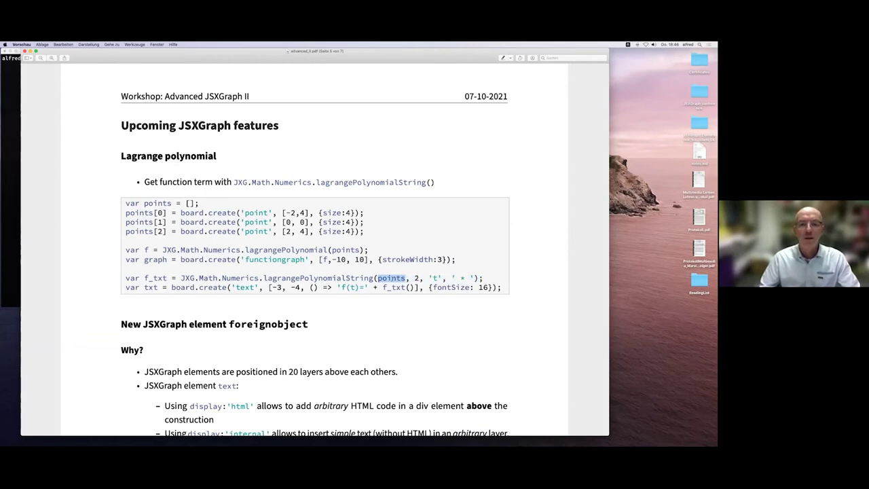
{"action": "left_click", "coordinate": [408, 279]}
{"action": "double_click", "coordinate": [418, 279]}
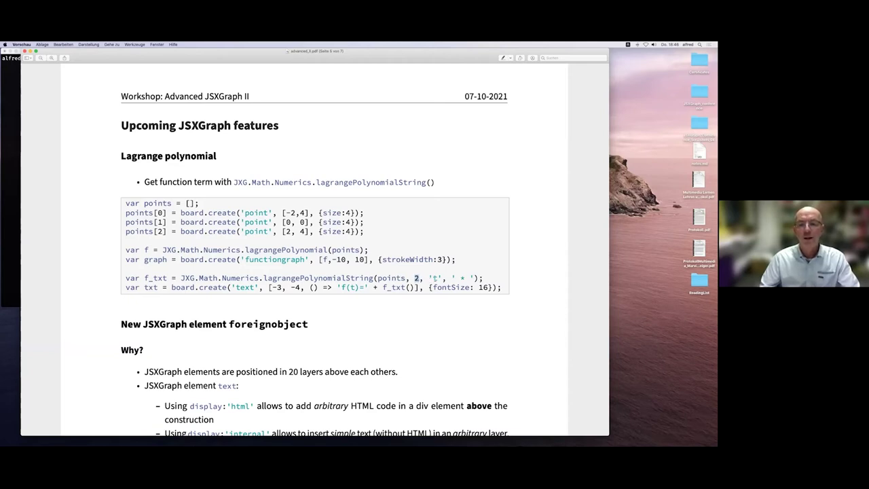
{"action": "double_click", "coordinate": [434, 278]}
{"action": "double_click", "coordinate": [462, 279]}
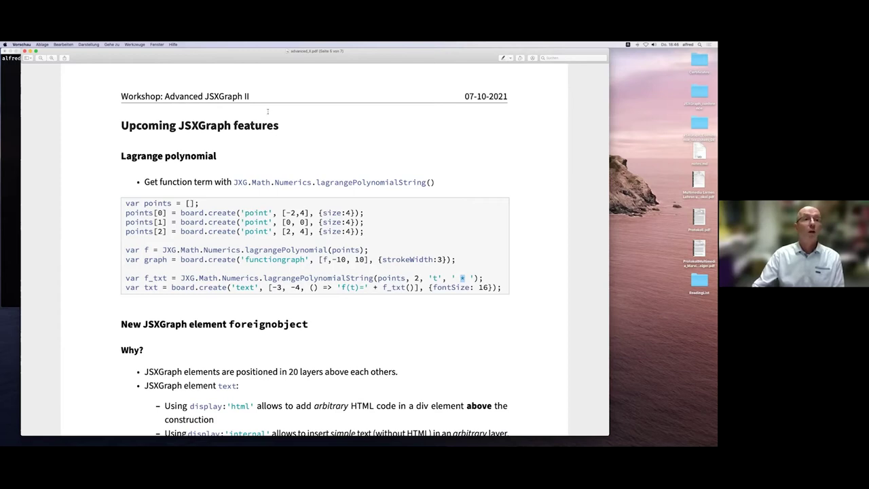
Step: Scroll to the foreignobject section and highlight its element bullet and the display 'html' value
{"action": "scroll", "coordinate": [256, 106], "scroll_direction": "down", "scroll_amount": 1}
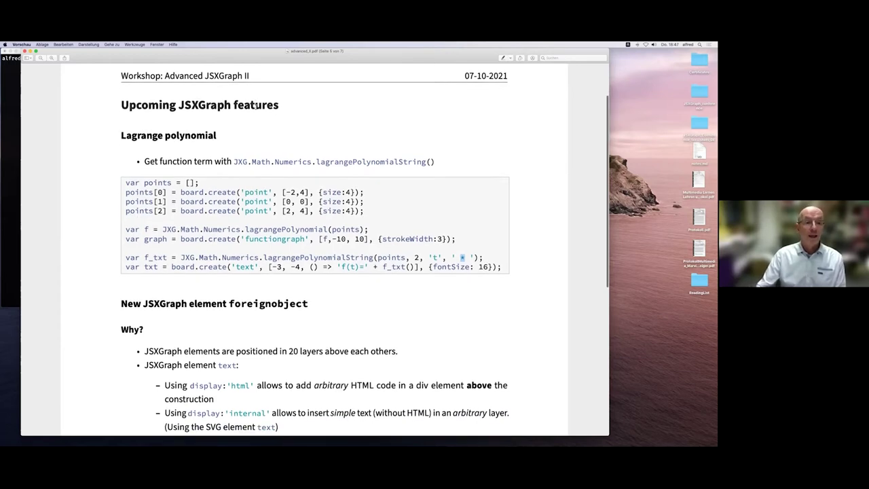
{"action": "scroll", "coordinate": [256, 107], "scroll_direction": "down", "scroll_amount": 3}
{"action": "scroll", "coordinate": [256, 106], "scroll_direction": "down", "scroll_amount": 1}
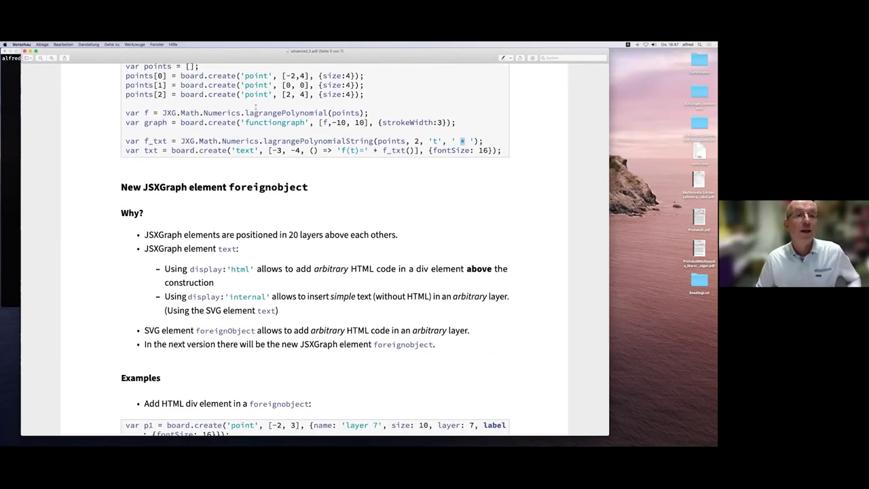
{"action": "scroll", "coordinate": [256, 107], "scroll_direction": "down", "scroll_amount": 1}
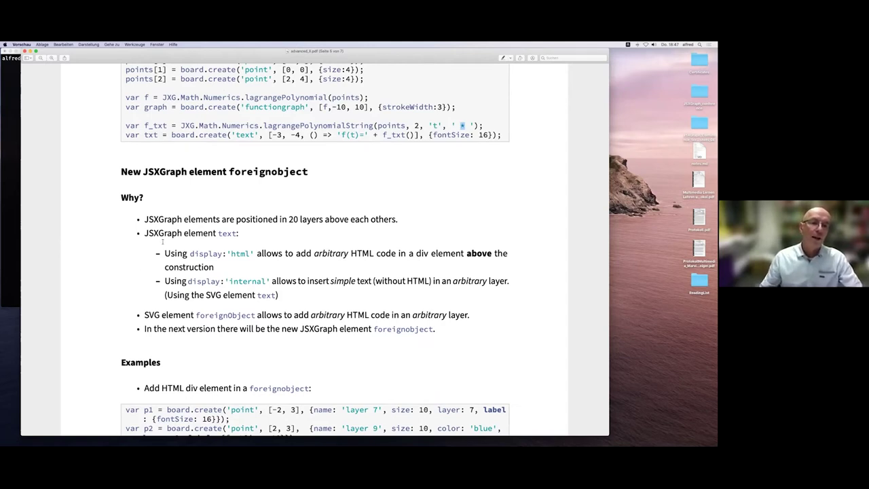
{"action": "triple_click", "coordinate": [185, 233]}
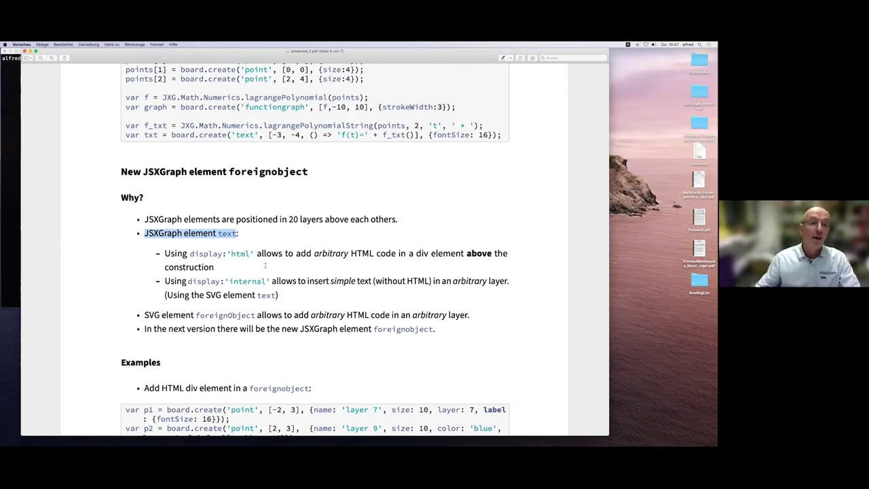
{"action": "double_click", "coordinate": [206, 254]}
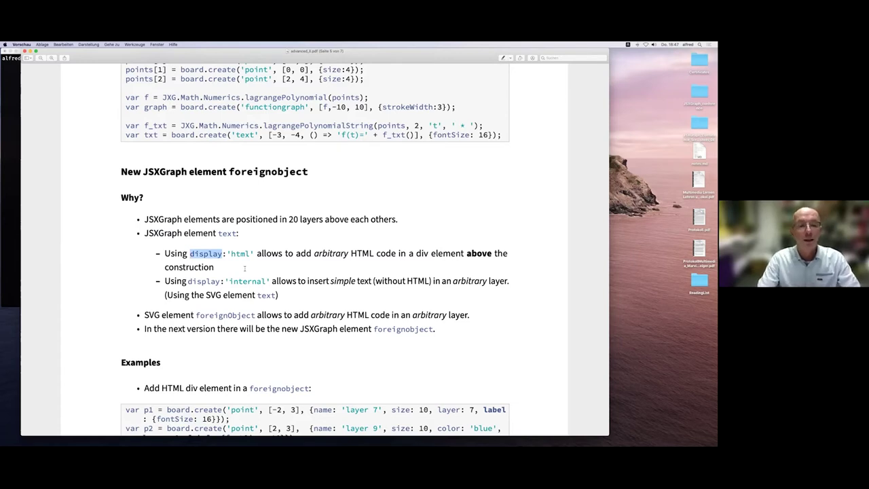
{"action": "double_click", "coordinate": [240, 253]}
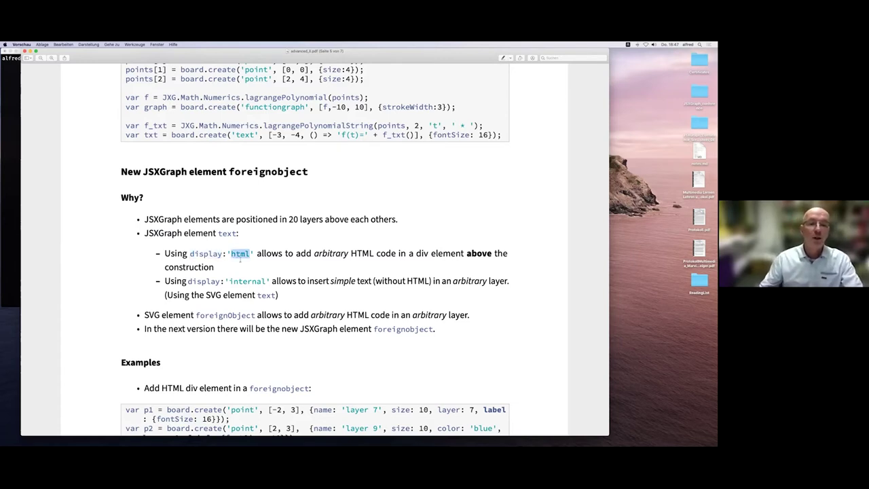
Step: Highlight the description of the display 'internal' option
{"action": "left_click_drag", "start_coordinate": [248, 281], "coordinate": [372, 281]}
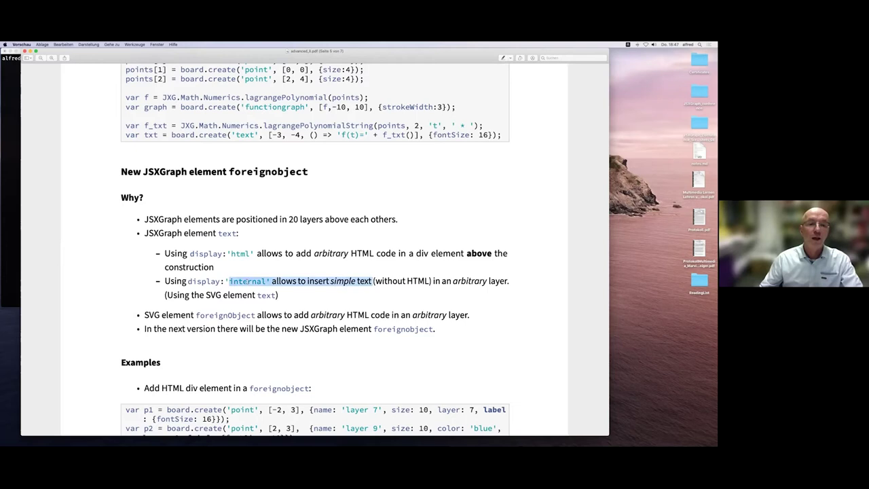
{"action": "left_click", "coordinate": [246, 270]}
{"action": "double_click", "coordinate": [238, 252]}
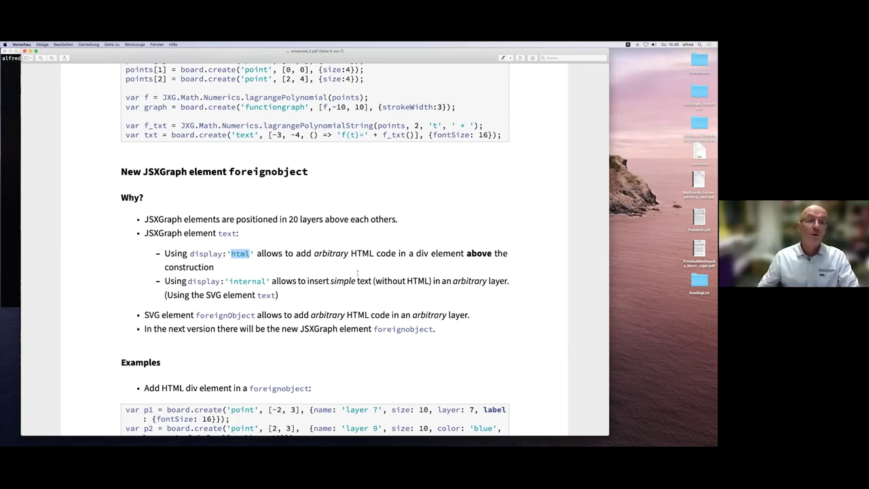
{"action": "left_click_drag", "start_coordinate": [208, 283], "coordinate": [251, 282]}
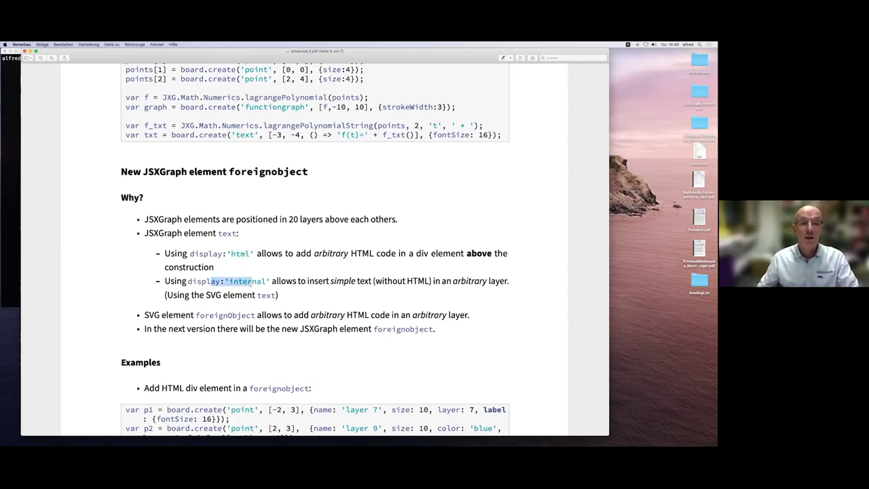
{"action": "left_click", "coordinate": [317, 282]}
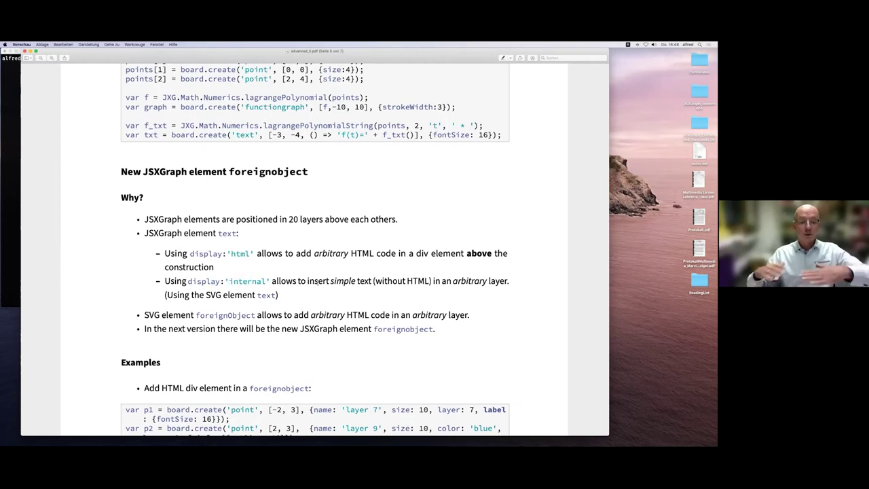
Step: Highlight 'Using display' and the SVG foreignObject bullet, then spread out all windows
{"action": "scroll", "coordinate": [208, 296], "scroll_direction": "up", "scroll_amount": 1}
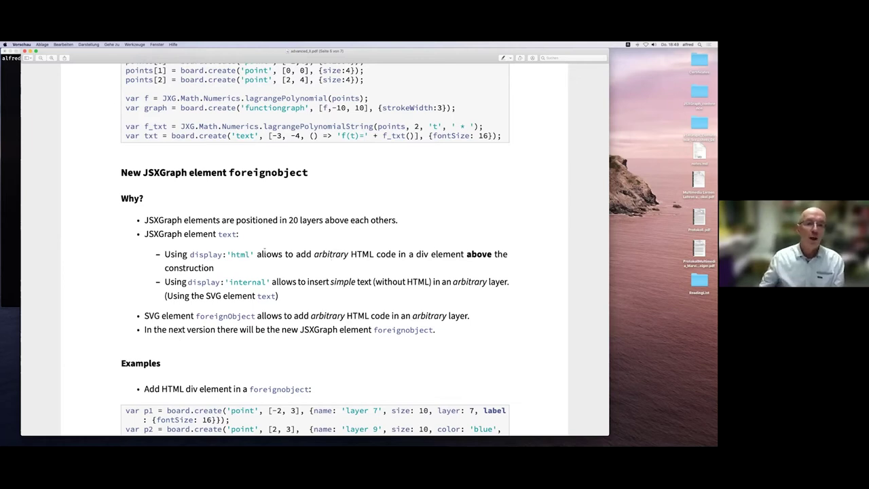
{"action": "left_click_drag", "start_coordinate": [164, 281], "coordinate": [220, 281]}
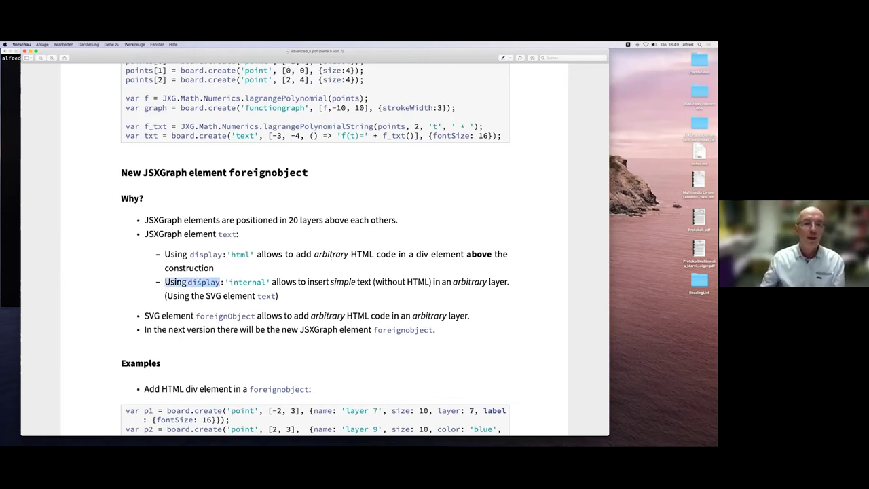
{"action": "left_click", "coordinate": [340, 283]}
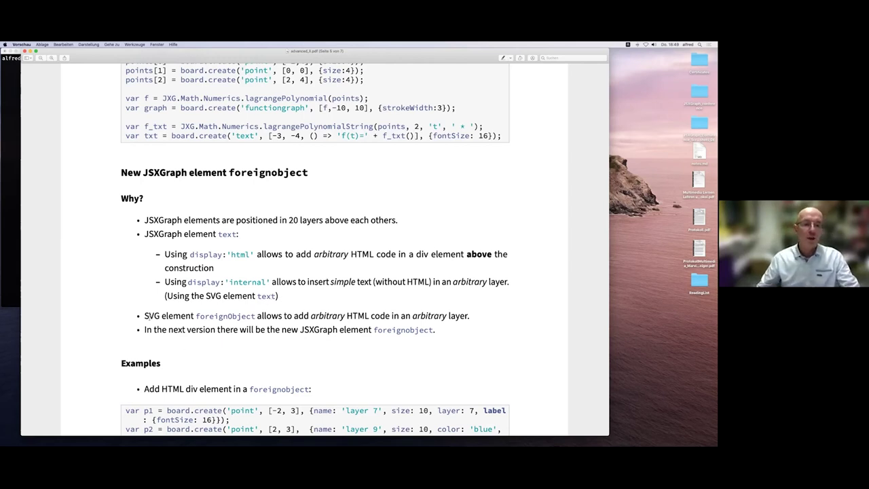
{"action": "triple_click", "coordinate": [146, 316]}
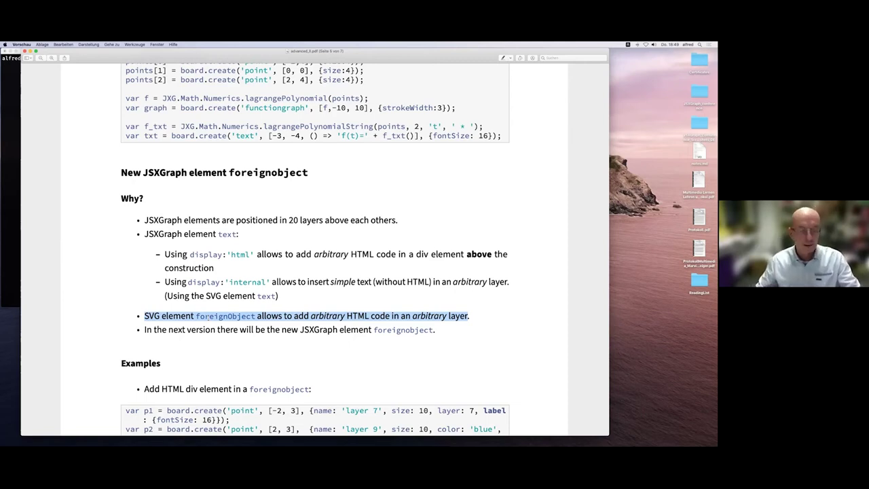
{"action": "key", "text": "ctrl+Up"}
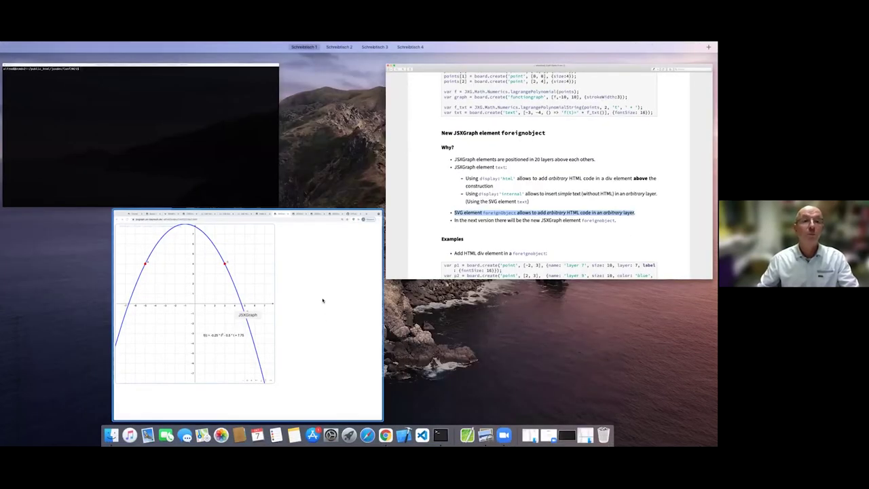
Step: On the foreignobject layer demo, place the grey layer-8 box below the blue layer-9 and red layer-7 points
{"action": "left_click", "coordinate": [322, 298]}
{"action": "left_click", "coordinate": [395, 56]}
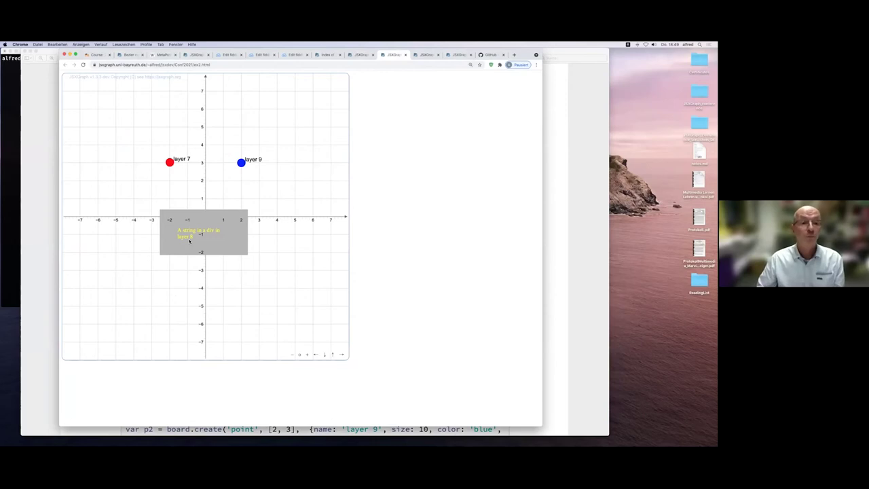
{"action": "left_click_drag", "start_coordinate": [191, 241], "coordinate": [200, 245]}
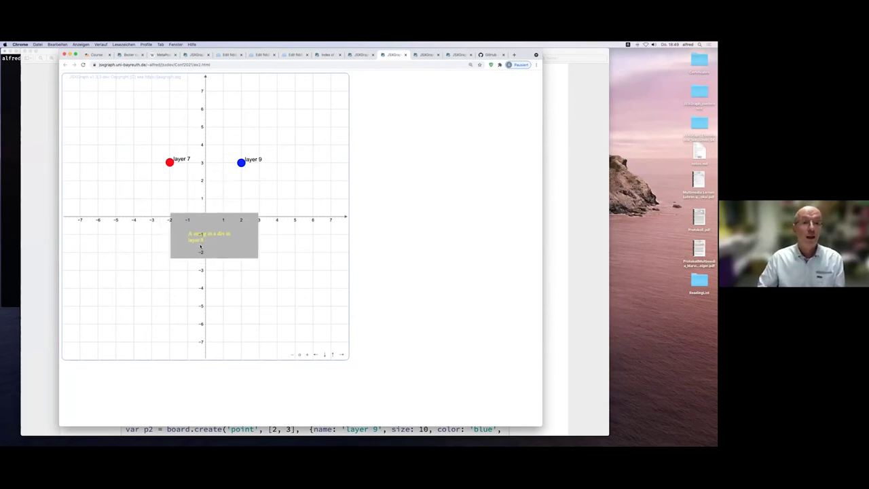
{"action": "left_click_drag", "start_coordinate": [207, 247], "coordinate": [213, 219]}
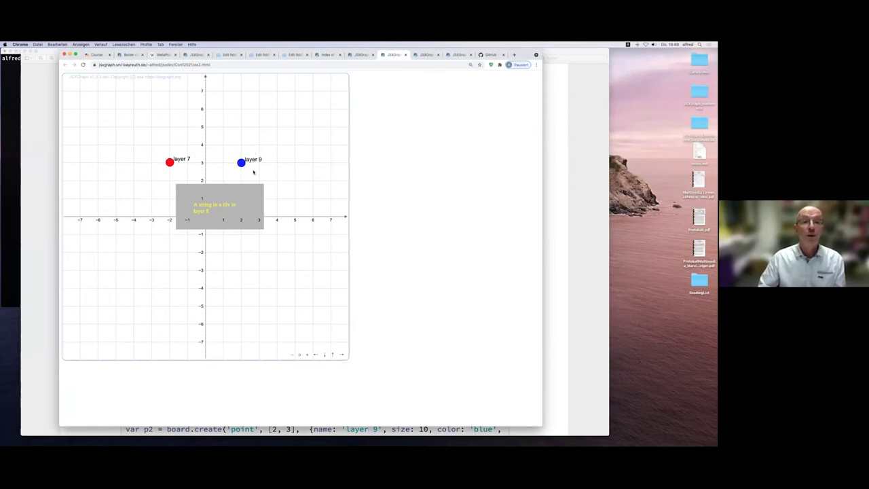
{"action": "left_click_drag", "start_coordinate": [241, 162], "coordinate": [248, 194]}
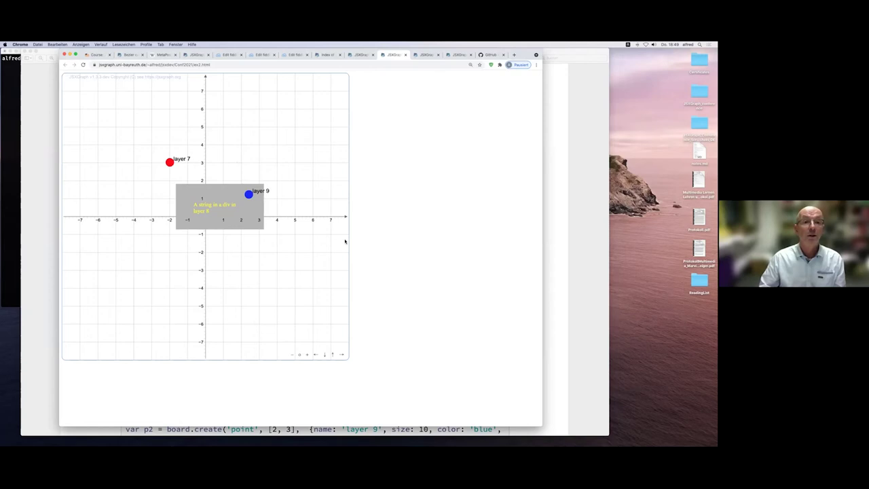
{"action": "left_click_drag", "start_coordinate": [169, 161], "coordinate": [190, 193]}
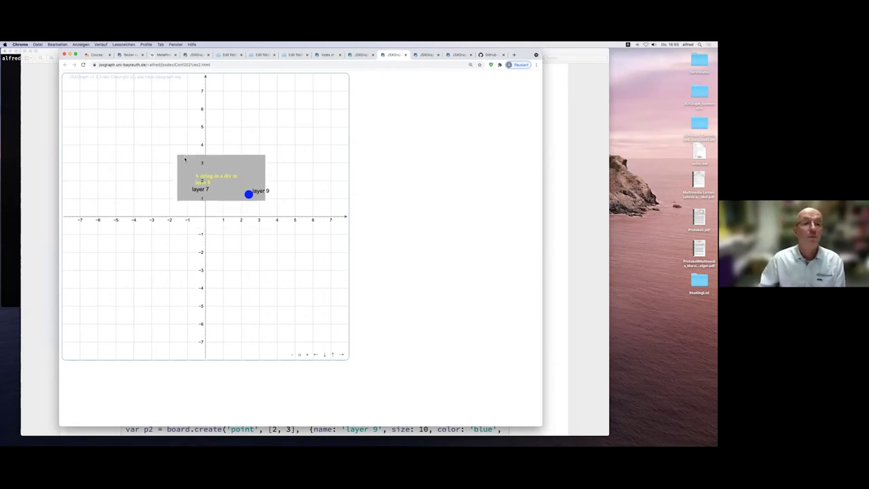
Step: Open ex2.html in vi and highlight foreignobject in its script
{"action": "left_click", "coordinate": [15, 166]}
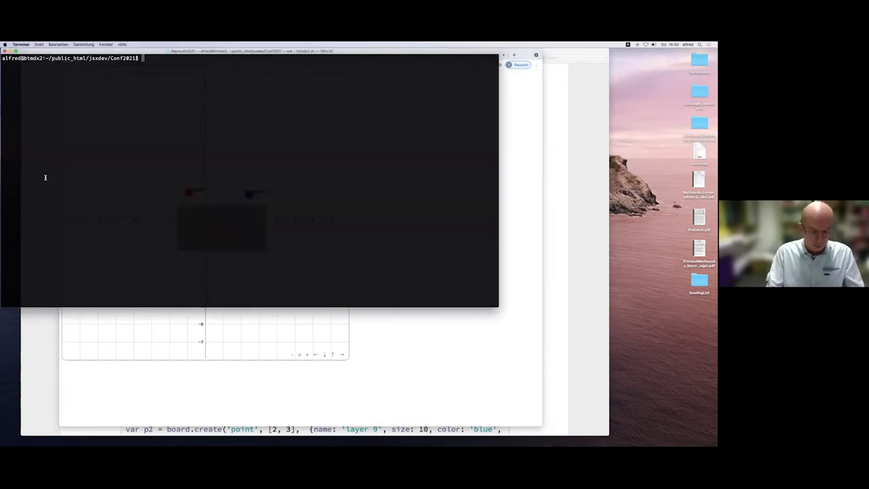
{"action": "left_click", "coordinate": [249, 58]}
{"action": "type", "text": "viex2.html"}
{"action": "key", "text": "Return"}
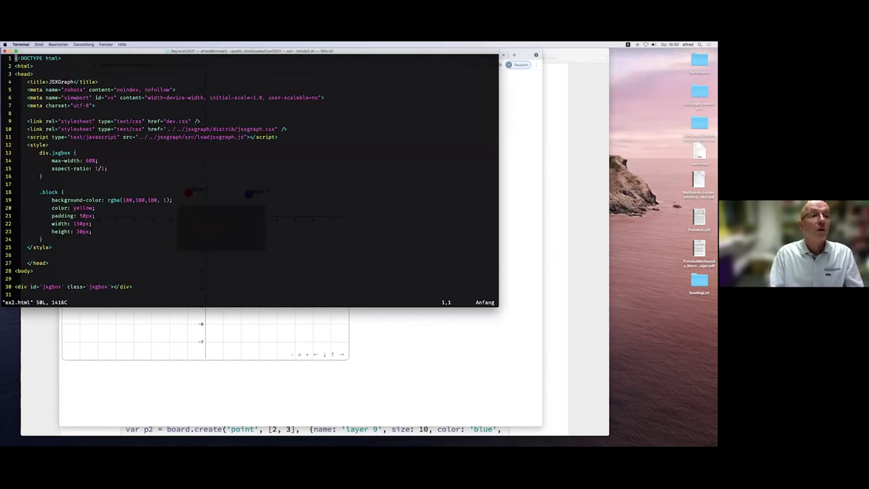
{"action": "key", "text": "ctrl+f"}
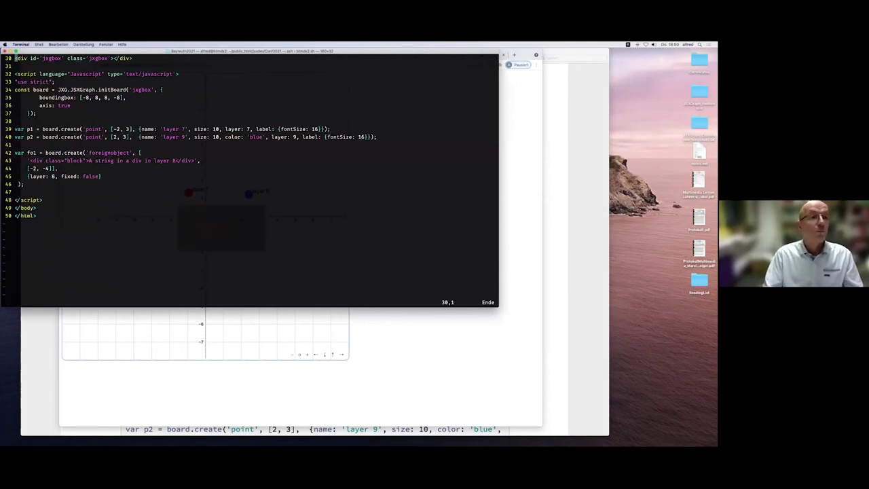
{"action": "double_click", "coordinate": [91, 152]}
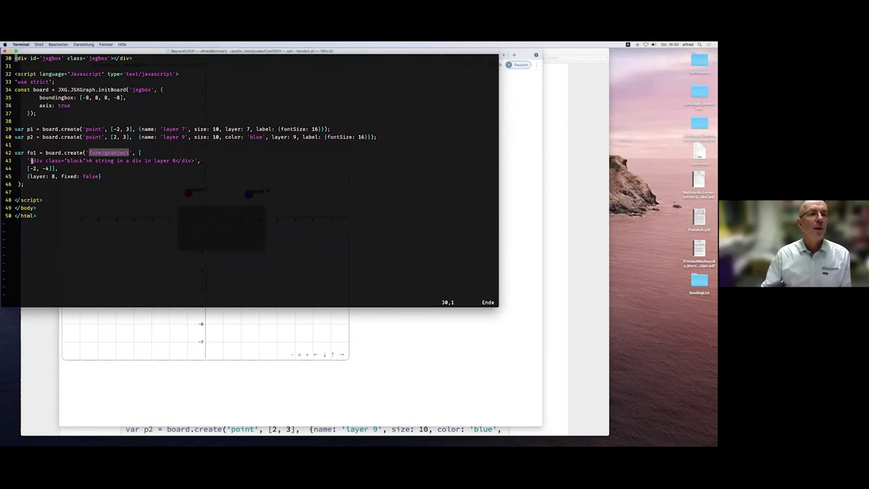
Step: Highlight the foreignobject's div string, [-2, -4] coordinates, layer: 8 and fixed: false options
{"action": "left_click_drag", "start_coordinate": [31, 160], "coordinate": [194, 160]}
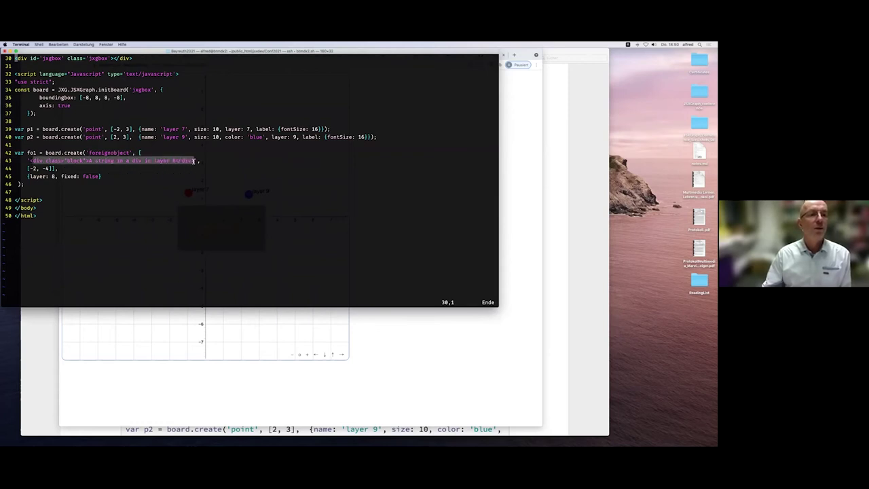
{"action": "left_click", "coordinate": [28, 168]}
{"action": "left_click_drag", "start_coordinate": [27, 168], "coordinate": [47, 169]}
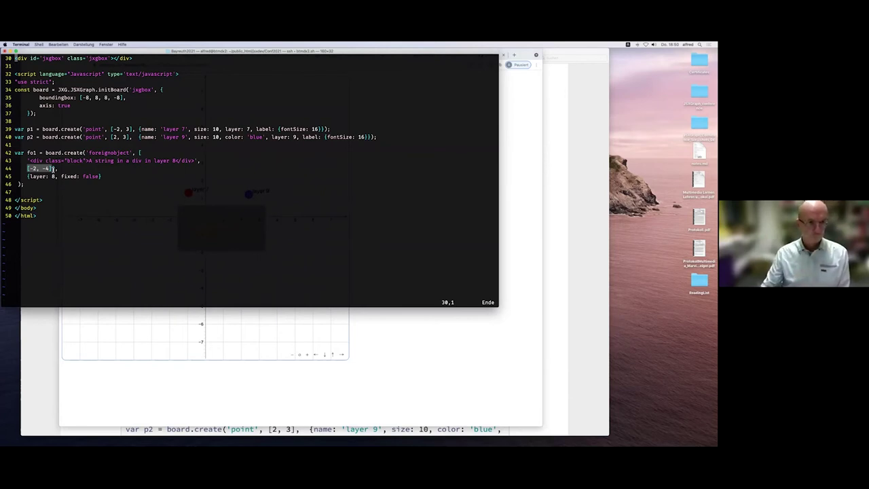
{"action": "left_click_drag", "start_coordinate": [30, 177], "coordinate": [53, 177]}
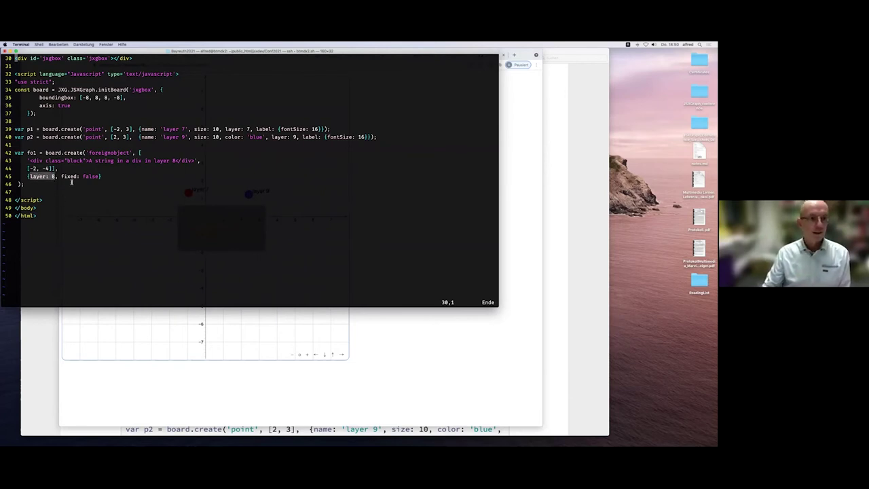
{"action": "left_click", "coordinate": [67, 178]}
{"action": "left_click_drag", "start_coordinate": [68, 176], "coordinate": [89, 177]}
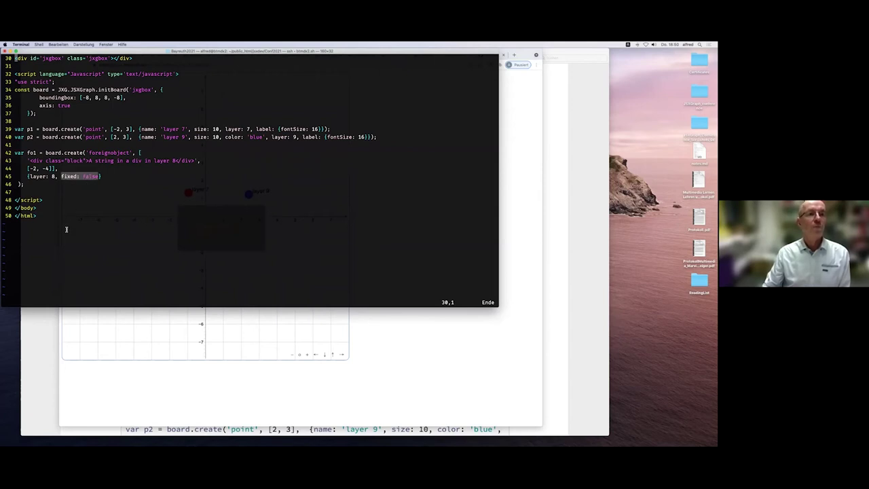
Step: Nudge the grey string box up-left on the Chrome board, then return to the ex2.html code
{"action": "left_click", "coordinate": [53, 330]}
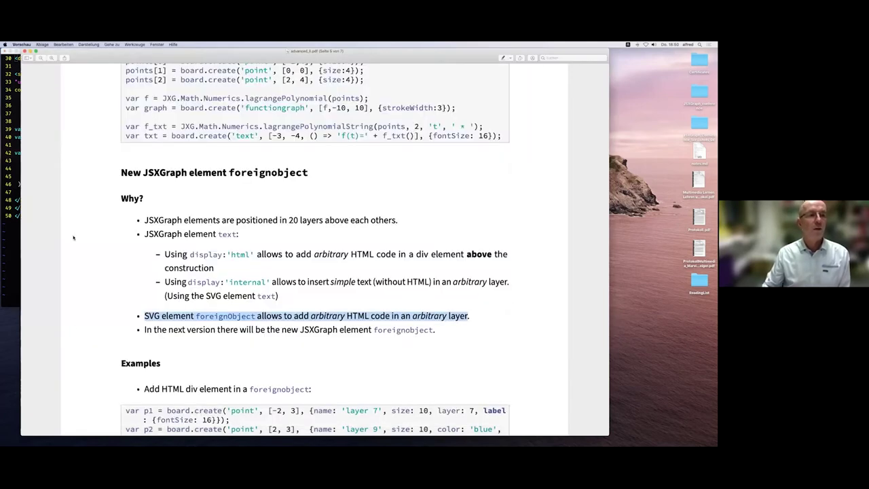
{"action": "key", "text": "ctrl+Up"}
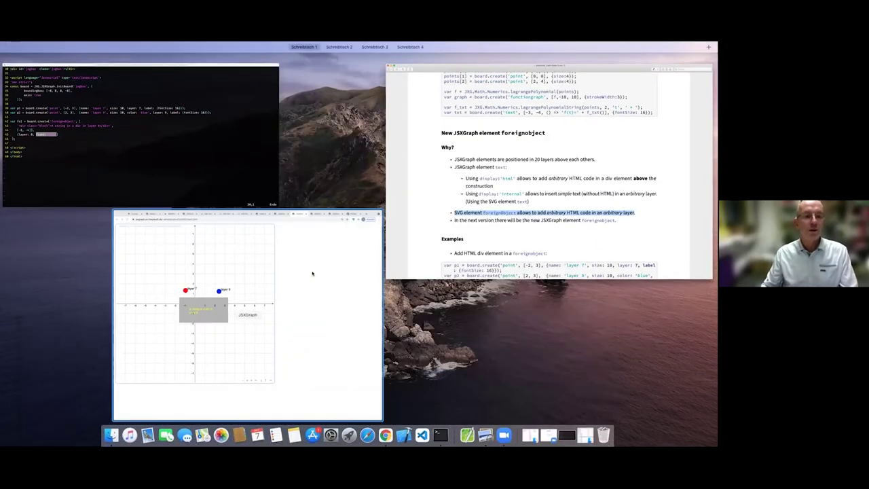
{"action": "left_click", "coordinate": [315, 272]}
{"action": "mouse_move", "coordinate": [215, 280]}
{"action": "left_mouse_down"}
{"action": "mouse_move", "coordinate": [188, 270]}
{"action": "mouse_move", "coordinate": [217, 272]}
{"action": "mouse_move", "coordinate": [212, 267]}
{"action": "left_mouse_up"}
{"action": "left_click", "coordinate": [40, 283]}
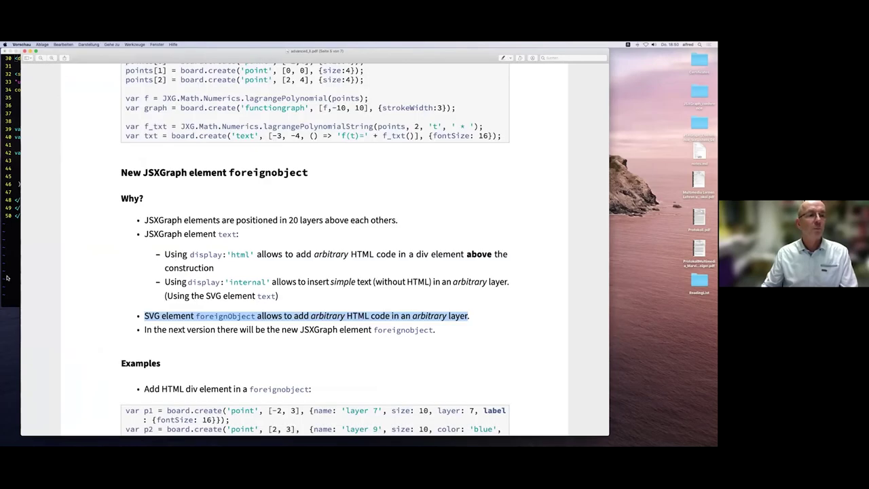
{"action": "left_click", "coordinate": [11, 277]}
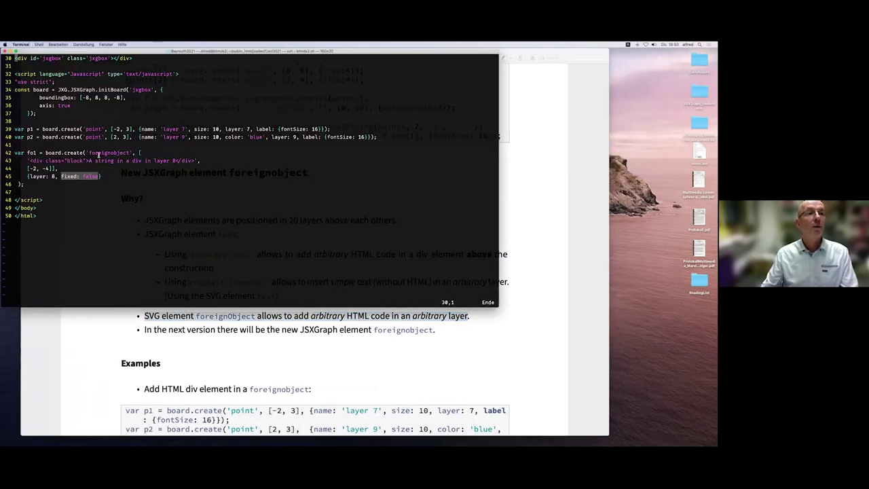
Step: Highlight class='block' in the foreignobject's div string on line 43
{"action": "scroll", "coordinate": [98, 156], "scroll_direction": "up", "scroll_amount": 2}
{"action": "scroll", "coordinate": [98, 156], "scroll_direction": "up", "scroll_amount": 2}
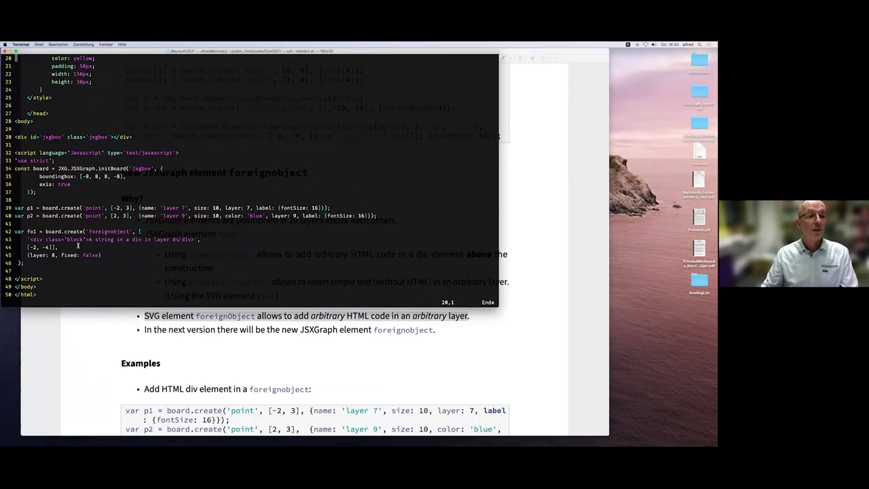
{"action": "left_click_drag", "start_coordinate": [45, 240], "coordinate": [120, 239]}
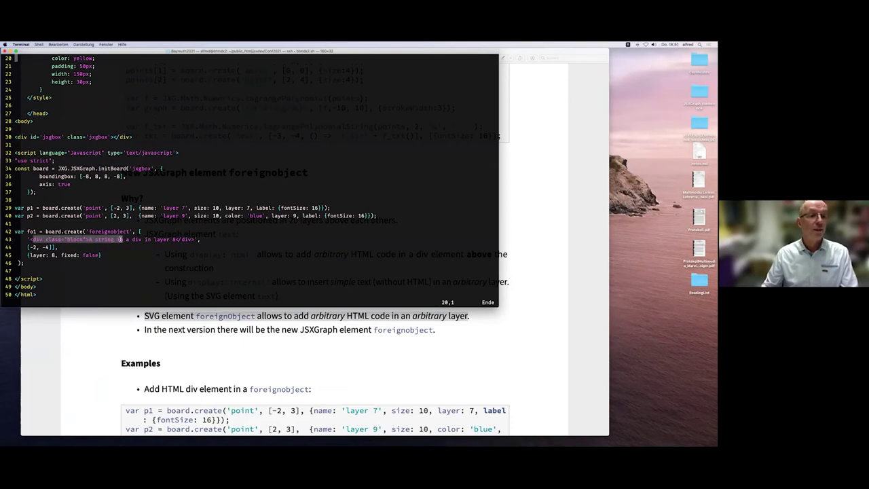
{"action": "double_click", "coordinate": [75, 239]}
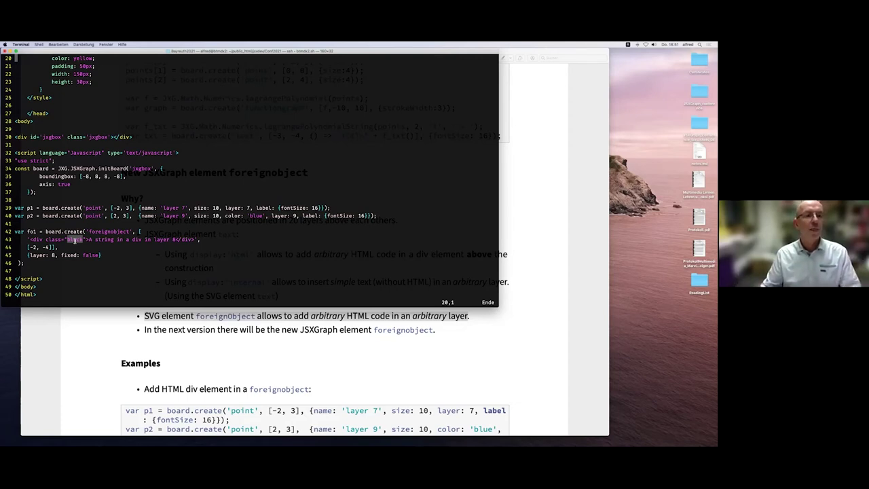
Step: Highlight the .block rule's color and height: 30px properties and the opening div tag
{"action": "scroll", "coordinate": [75, 240], "scroll_direction": "up", "scroll_amount": 2}
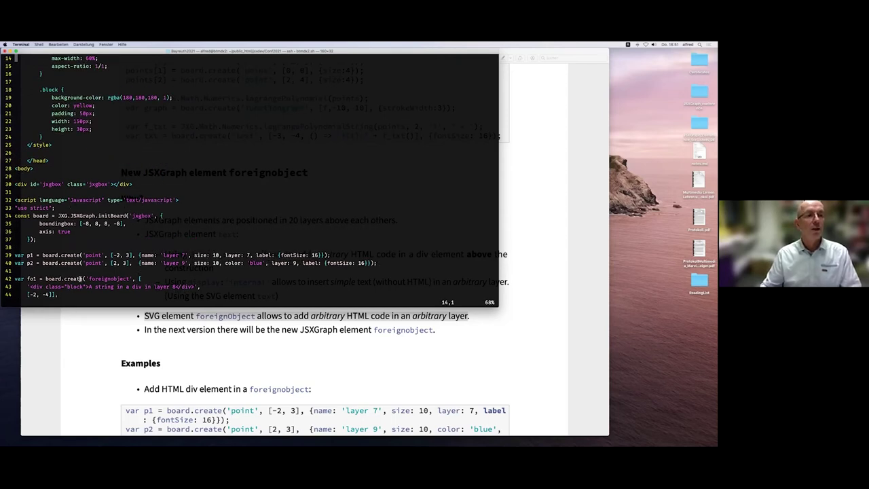
{"action": "double_click", "coordinate": [54, 105]}
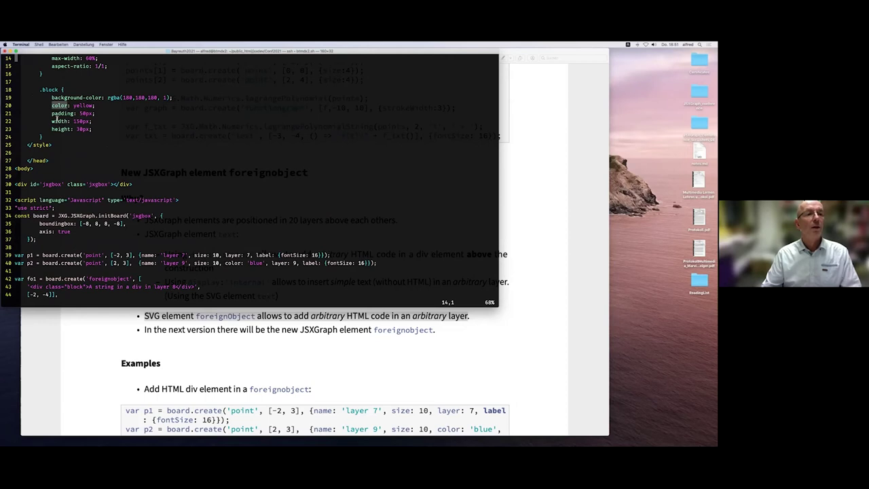
{"action": "left_click", "coordinate": [57, 120]}
{"action": "left_click_drag", "start_coordinate": [52, 129], "coordinate": [88, 129]}
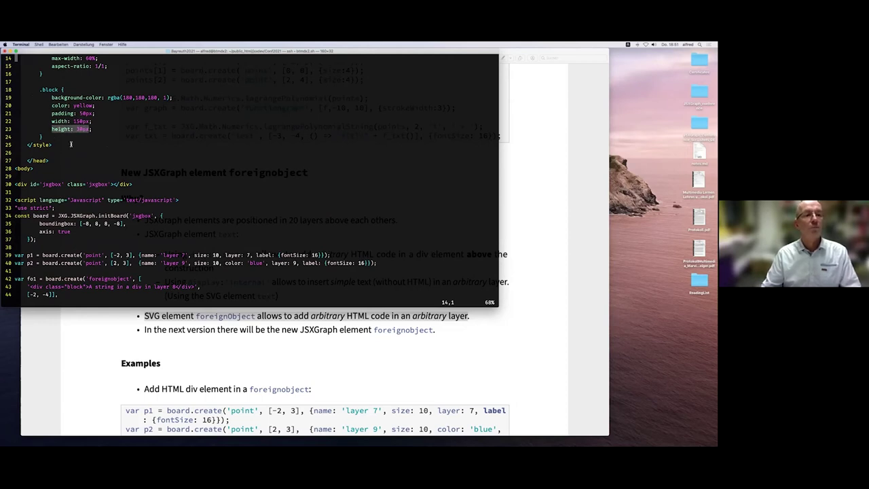
{"action": "left_click", "coordinate": [99, 153]}
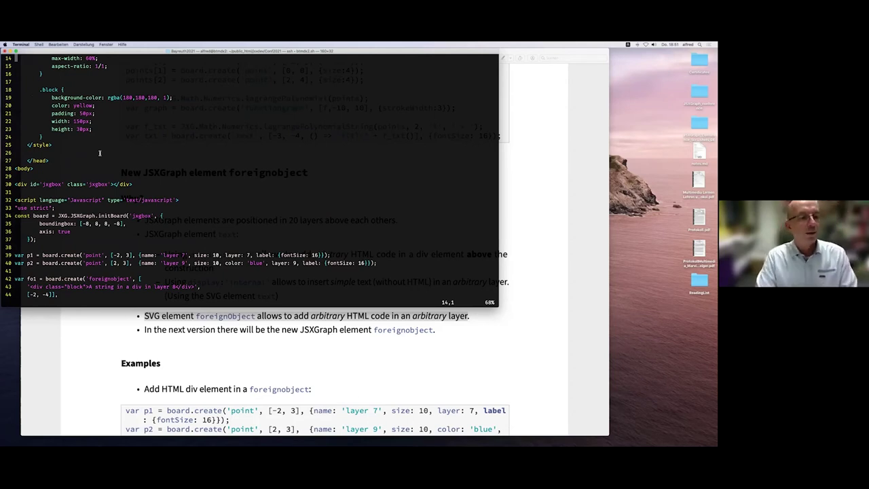
{"action": "left_click_drag", "start_coordinate": [30, 286], "coordinate": [46, 286]}
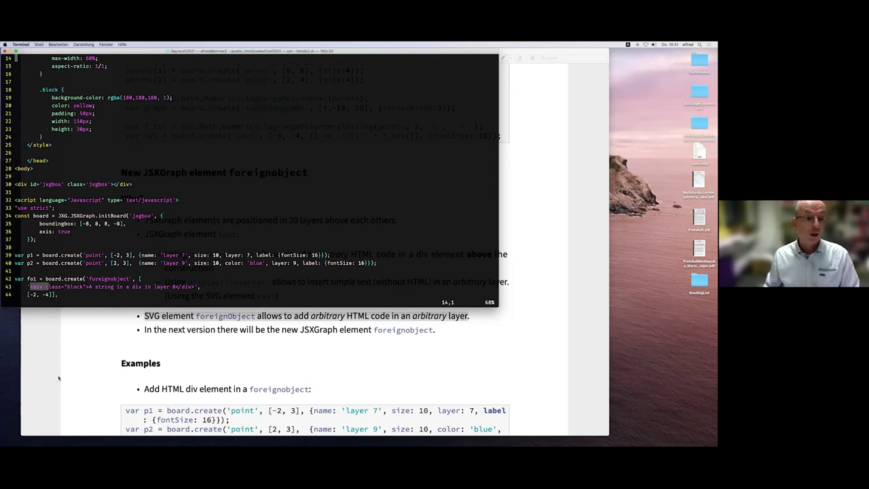
Step: Switch Chrome to the ex3.html tab with the embedded video and line through A, B, C
{"action": "left_click", "coordinate": [88, 340]}
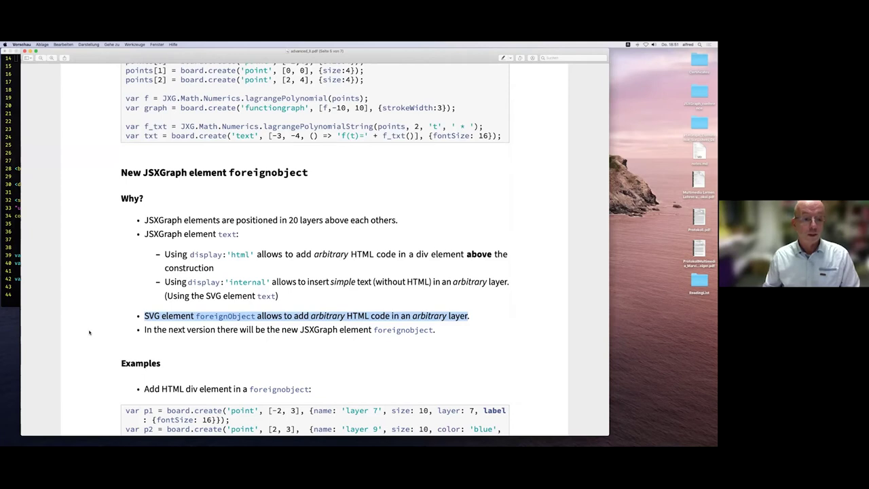
{"action": "key", "text": "ctrl+Up"}
{"action": "left_click", "coordinate": [283, 334]}
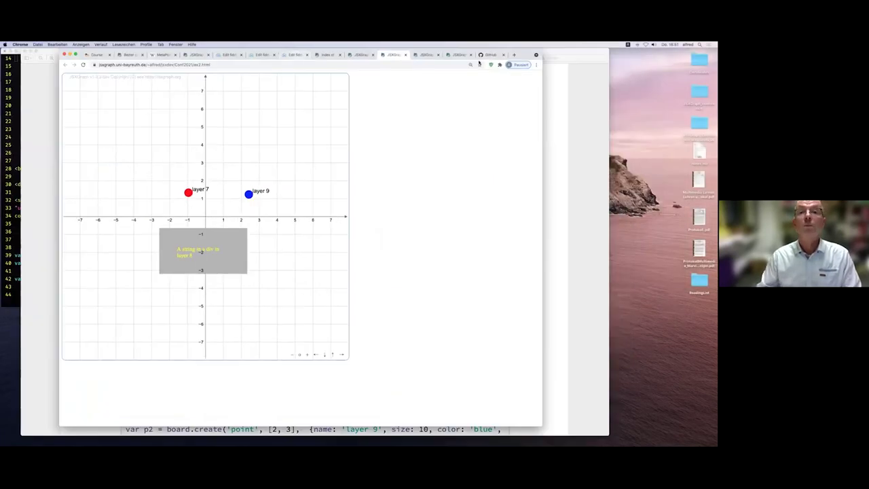
{"action": "left_click", "coordinate": [427, 55]}
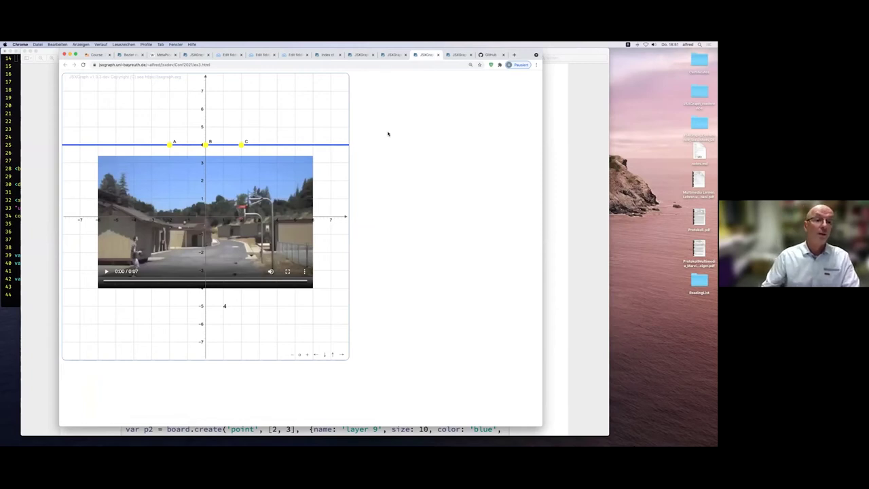
Step: Quit ex2.html in vi, reopen the editor on ex3.html, and highlight the video tag
{"action": "left_click", "coordinate": [15, 232]}
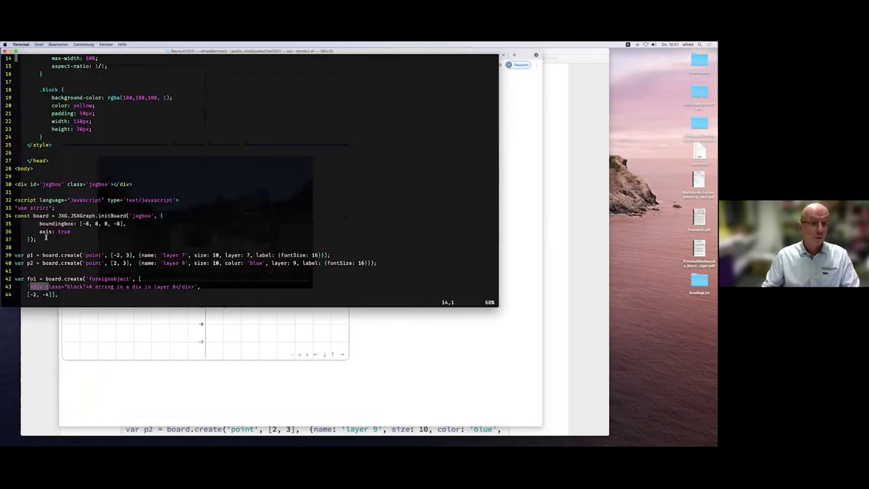
{"action": "type", "text": ":q"}
{"action": "key", "text": "Return"}
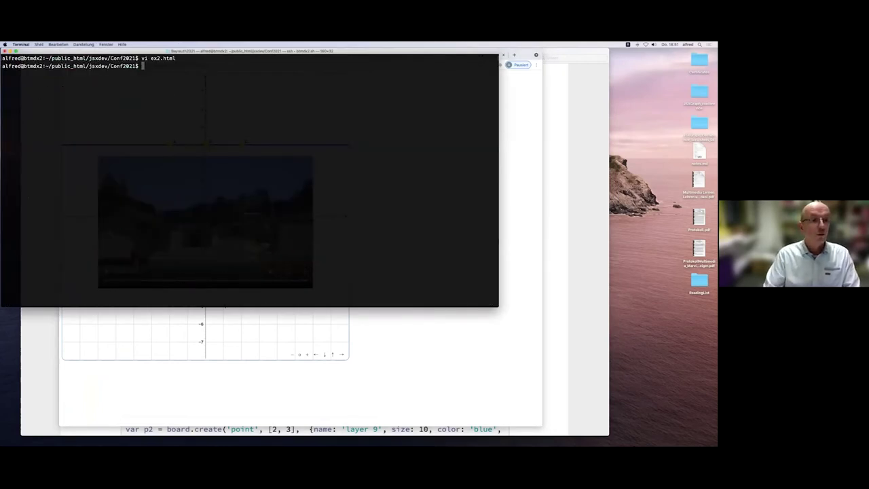
{"action": "key", "text": "Up"}
{"action": "key", "text": "Left"}
{"action": "key", "text": "Left"}
{"action": "key", "text": "Left"}
{"action": "key", "text": "Left"}
{"action": "key", "text": "Left"}
{"action": "key", "text": "Left"}
{"action": "key", "text": "Delete"}
{"action": "type", "text": "3"}
{"action": "key", "text": "Return"}
{"action": "key", "text": "Down"}
{"action": "key", "text": "Down"}
{"action": "key", "text": "Down"}
{"action": "key", "text": "Down"}
{"action": "key", "text": "Down"}
{"action": "key", "text": "Down"}
{"action": "key", "text": "Down"}
{"action": "key", "text": "Down"}
{"action": "key", "text": "Down"}
{"action": "key", "text": "Down"}
{"action": "key", "text": "Down"}
{"action": "key", "text": "Down"}
{"action": "key", "text": "Down"}
{"action": "key", "text": "Down"}
{"action": "key", "text": "Down"}
{"action": "key", "text": "Down"}
{"action": "key", "text": "Down"}
{"action": "key", "text": "Down"}
{"action": "key", "text": "Down"}
{"action": "key", "text": "Down"}
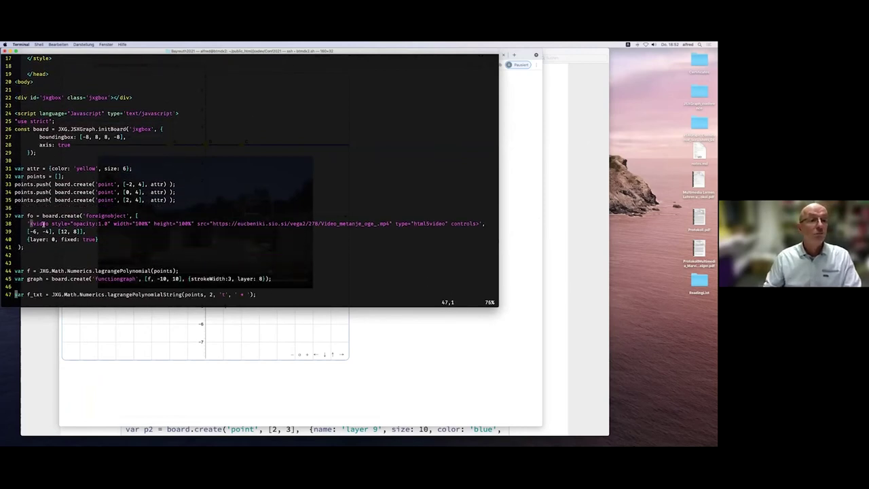
{"action": "left_click_drag", "start_coordinate": [28, 224], "coordinate": [228, 223]}
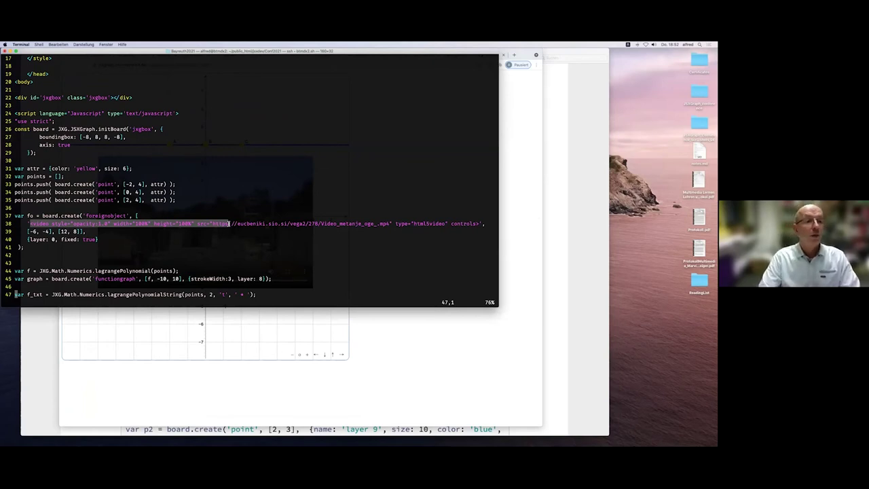
Step: Highlight the video's layer 0 value in the ex3.html source
{"action": "left_click", "coordinate": [124, 376]}
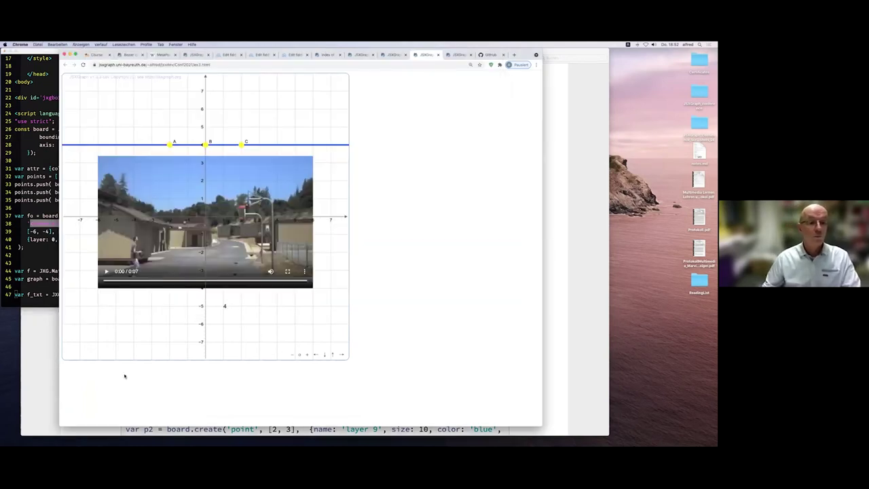
{"action": "left_click", "coordinate": [49, 257]}
{"action": "double_click", "coordinate": [53, 238]}
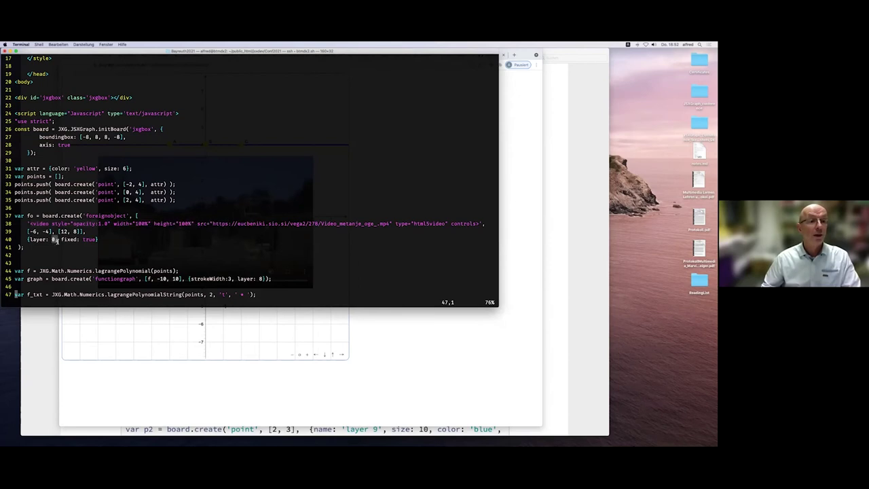
{"action": "left_click", "coordinate": [156, 400]}
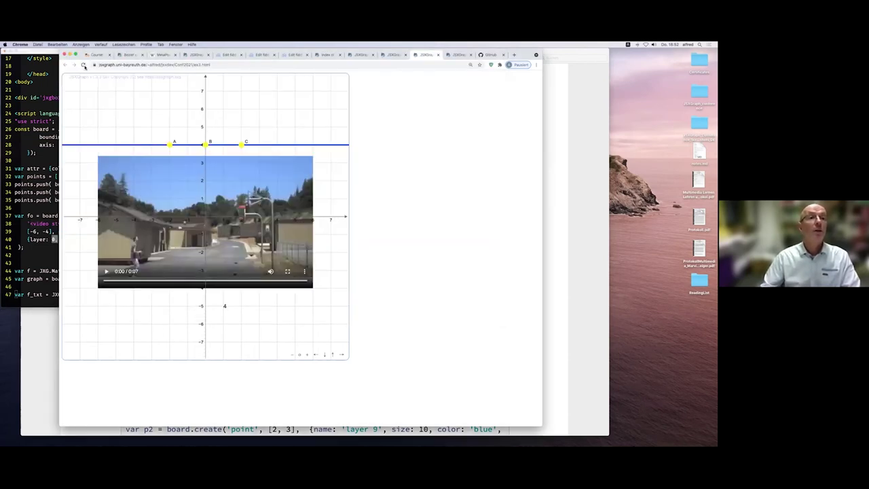
Step: Pause the throw video at 0:02 and fit A, B, C to the arc: -0.25t² - 0.13t + 2.24
{"action": "left_click", "coordinate": [107, 272]}
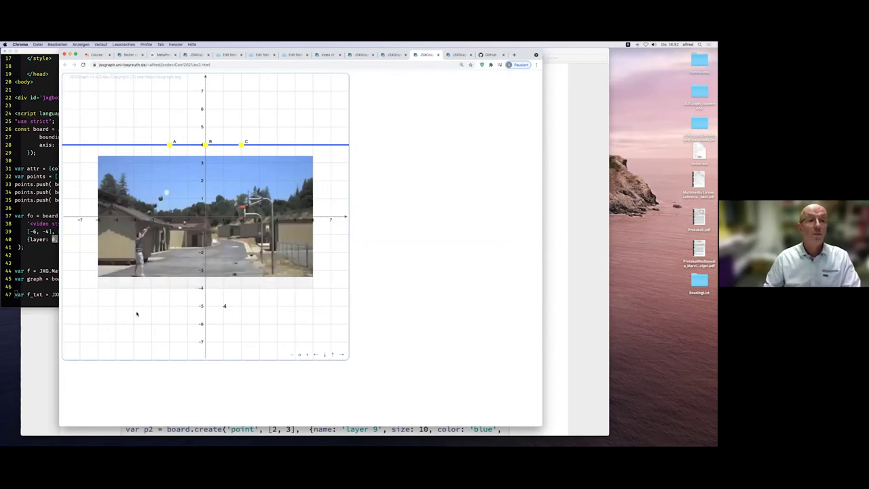
{"action": "left_click", "coordinate": [201, 255]}
{"action": "left_click_drag", "start_coordinate": [169, 145], "coordinate": [154, 205]}
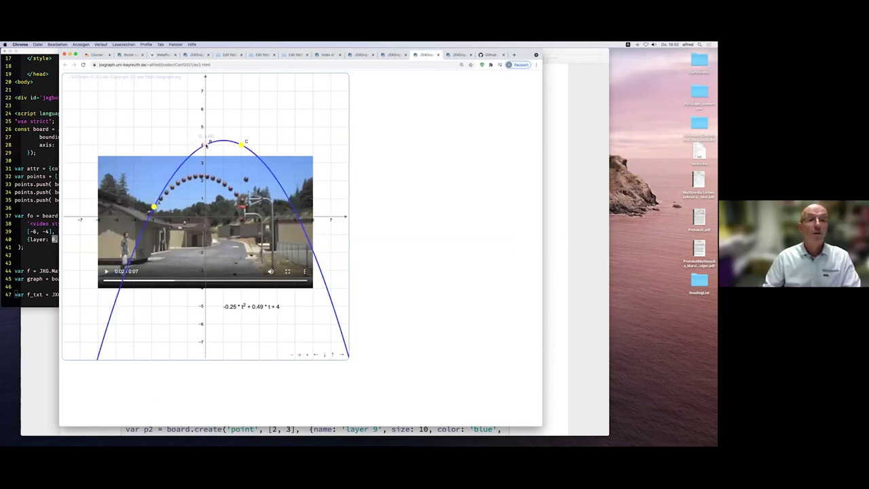
{"action": "left_click_drag", "start_coordinate": [205, 145], "coordinate": [198, 178]}
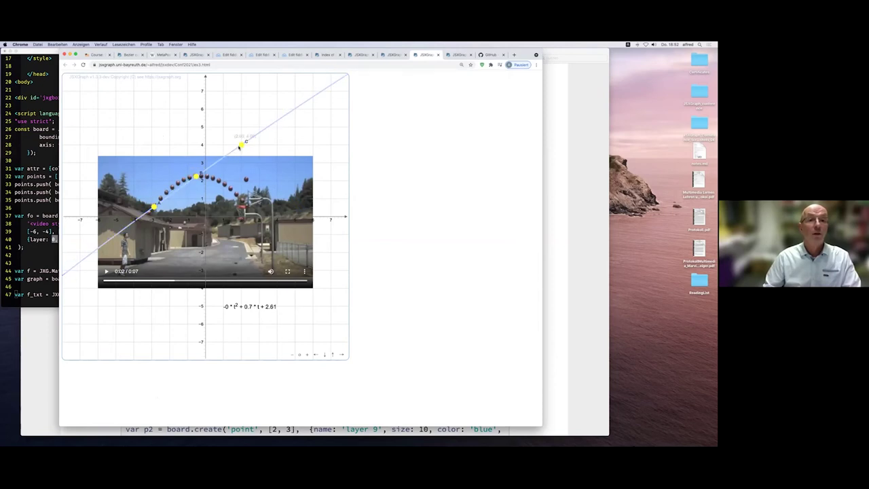
{"action": "left_click_drag", "start_coordinate": [243, 145], "coordinate": [238, 196]}
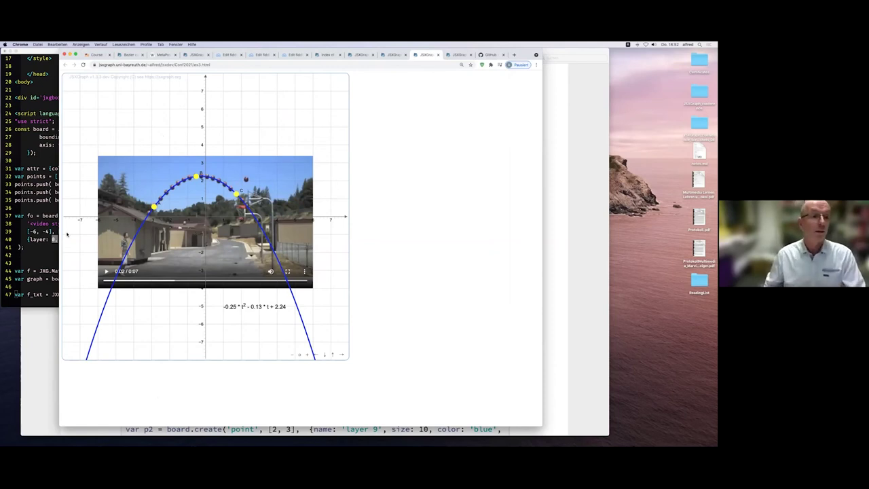
{"action": "left_click", "coordinate": [45, 234]}
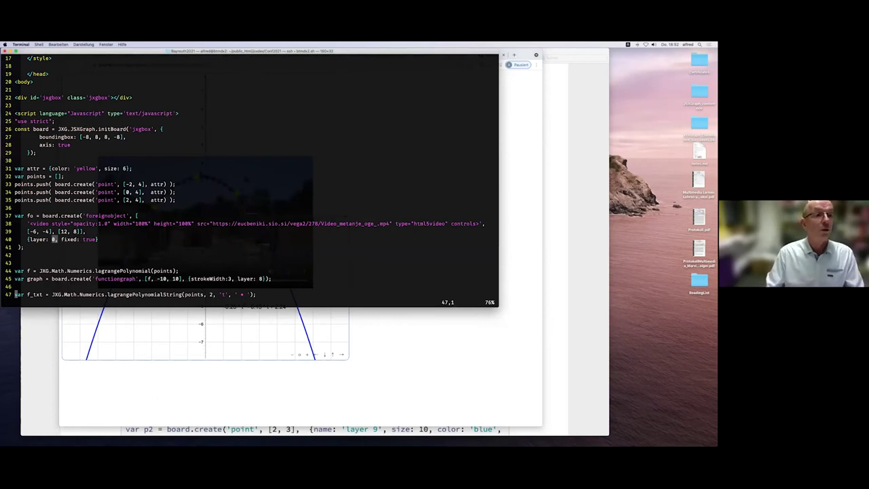
Step: Change the video's opacity from 1.0 to 0.7 on line 38
{"action": "key", "text": "Up"}
{"action": "key", "text": "Up"}
{"action": "key", "text": "Up"}
{"action": "key", "text": "Up"}
{"action": "key", "text": "Up"}
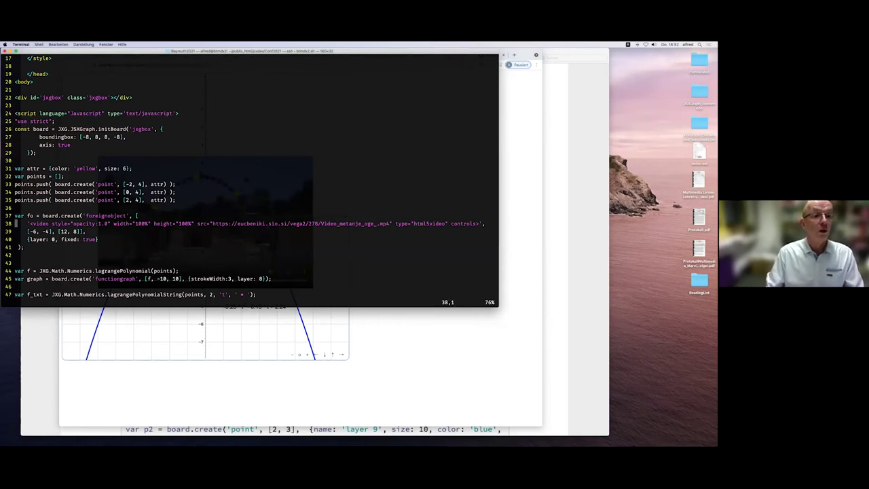
{"action": "key", "text": "Right"}
{"action": "key", "text": "Right"}
{"action": "key", "text": "Right"}
{"action": "key", "text": "Right"}
{"action": "key", "text": "Right"}
{"action": "key", "text": "Right"}
{"action": "key", "text": "Right"}
{"action": "key", "text": "Right"}
{"action": "key", "text": "Right"}
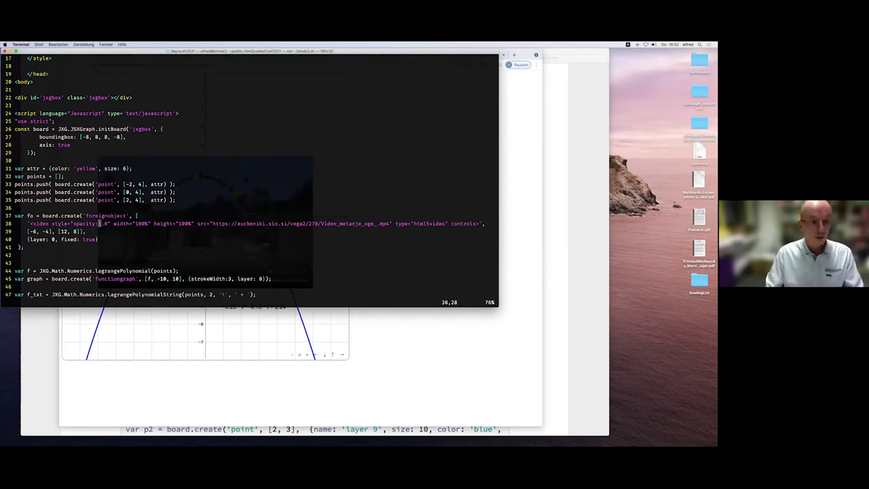
{"action": "key", "text": "x"}
{"action": "key", "text": "x"}
{"action": "key", "text": "x"}
{"action": "key", "text": "i"}
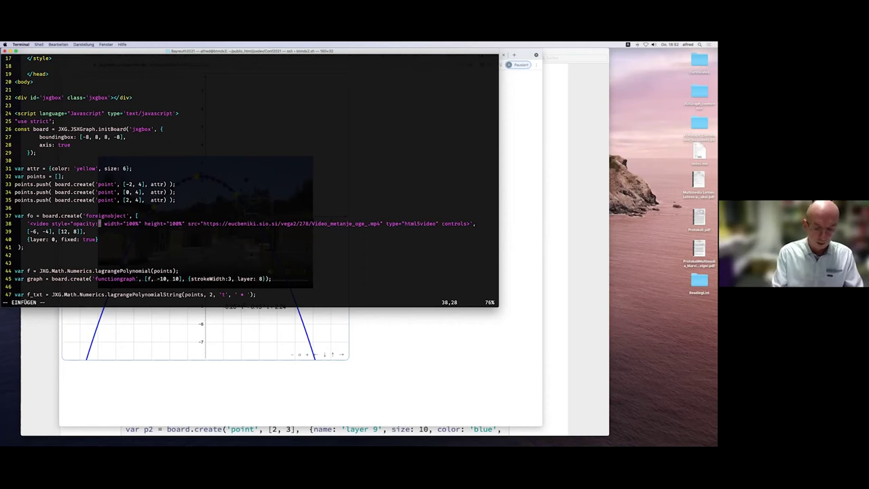
{"action": "type", "text": "0."}
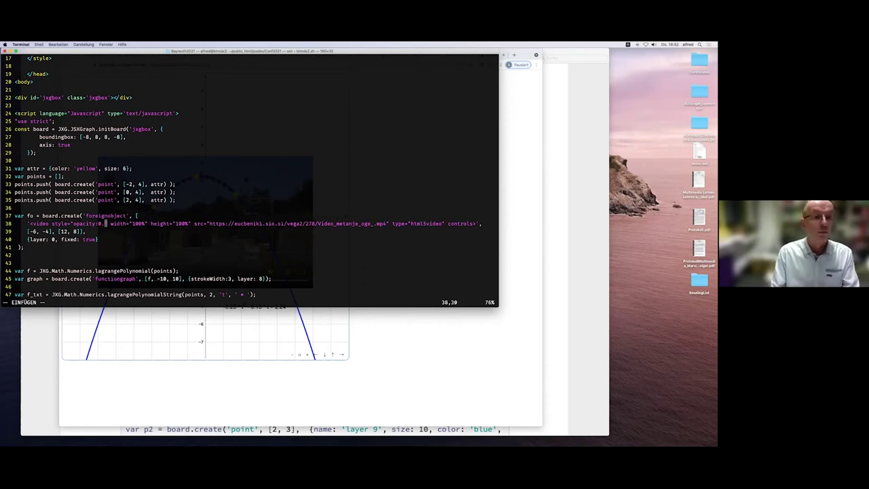
{"action": "type", "text": "7"}
{"action": "key", "text": "Escape"}
Step: Save ex3.html with :w and reload the page in Chrome
{"action": "type", "text": ":"}
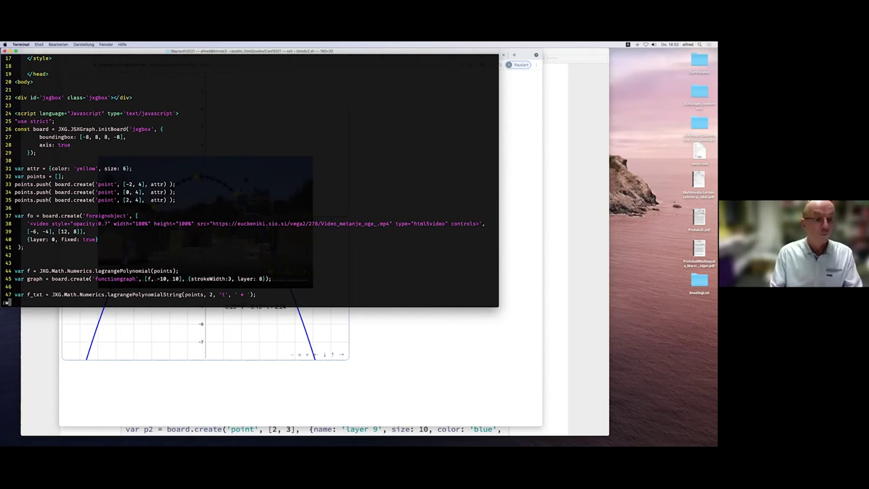
{"action": "type", "text": "w"}
{"action": "key", "text": "Return"}
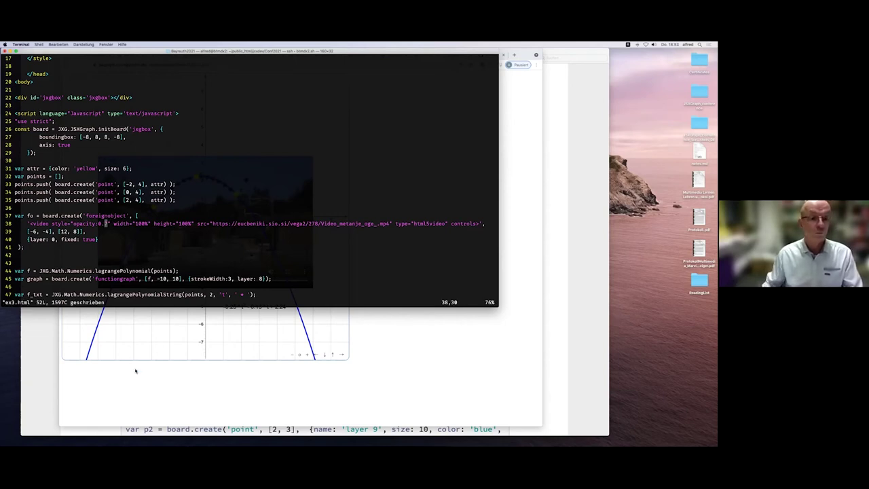
{"action": "left_click", "coordinate": [135, 371]}
{"action": "left_click", "coordinate": [82, 65]}
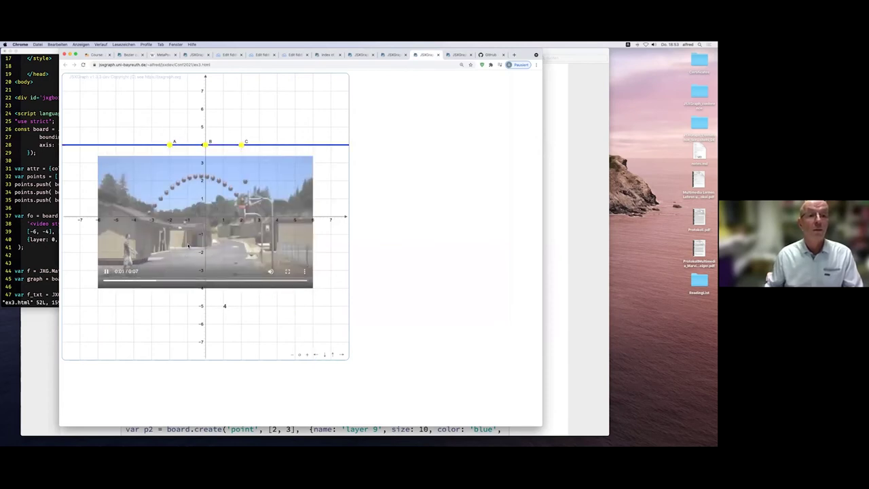
Step: Drag A, B, C onto the ball's arc, giving -0.27t² - 0.2t + 2.27, then return to Terminal
{"action": "left_click_drag", "start_coordinate": [170, 145], "coordinate": [161, 199]}
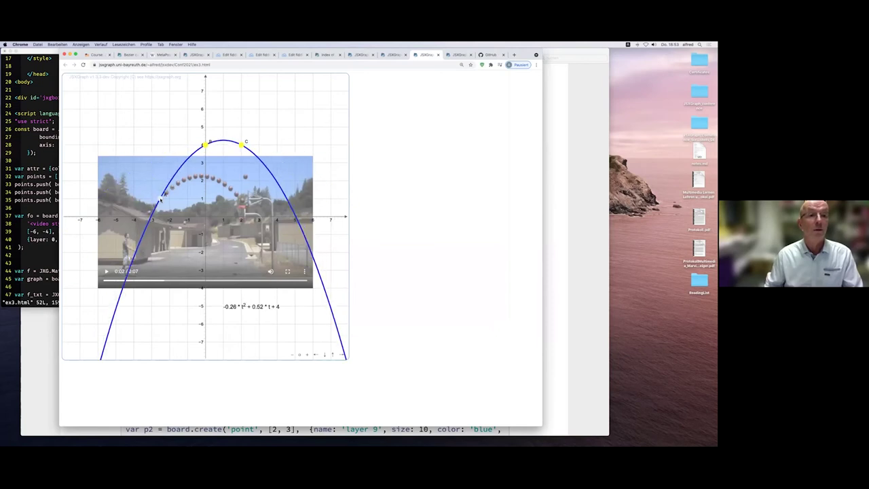
{"action": "left_click_drag", "start_coordinate": [205, 145], "coordinate": [198, 175]}
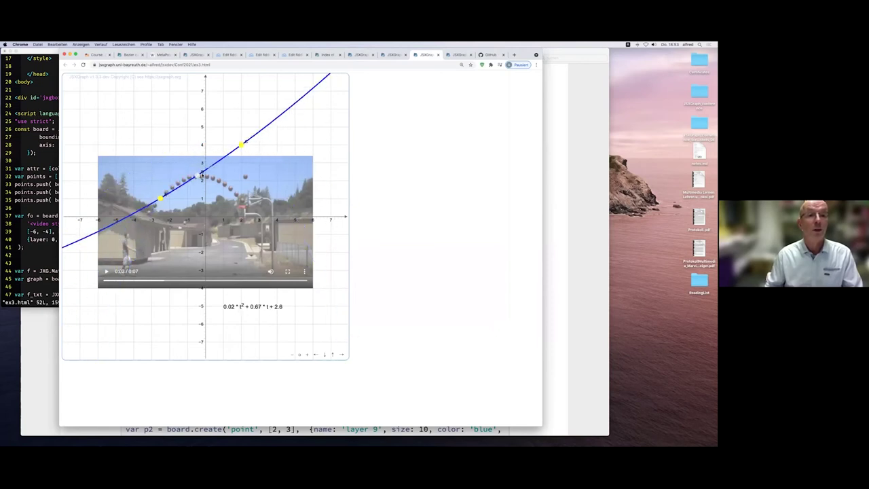
{"action": "left_click_drag", "start_coordinate": [241, 144], "coordinate": [238, 196]}
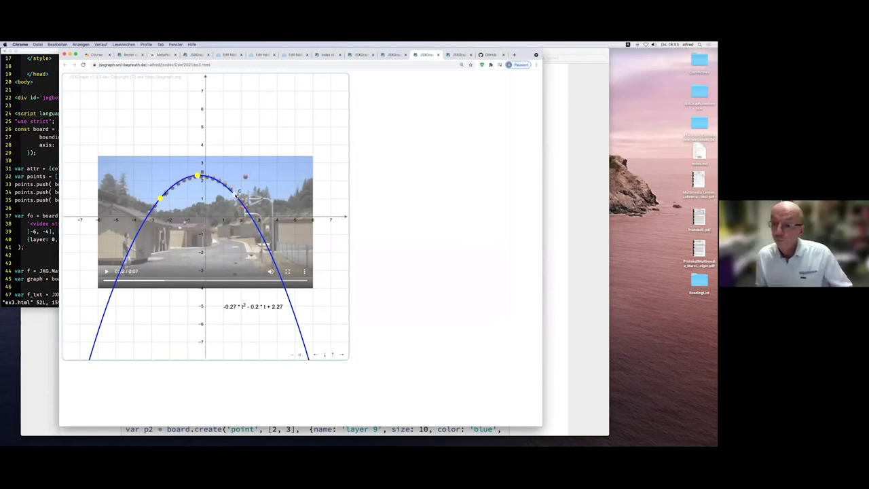
{"action": "left_click", "coordinate": [42, 235]}
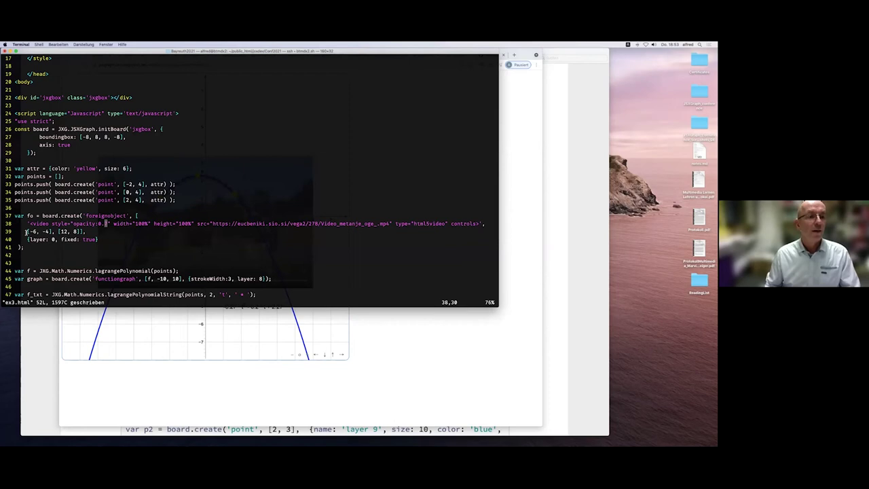
Step: Highlight the video's corner coordinates [-6, -4] and [12, 8] in ex3.html, then show the graph
{"action": "left_click_drag", "start_coordinate": [32, 232], "coordinate": [67, 231]}
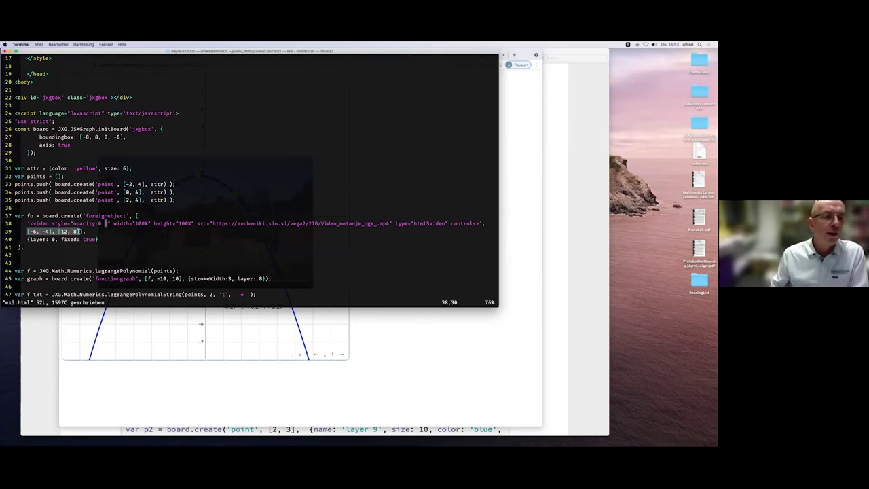
{"action": "left_click", "coordinate": [34, 232]}
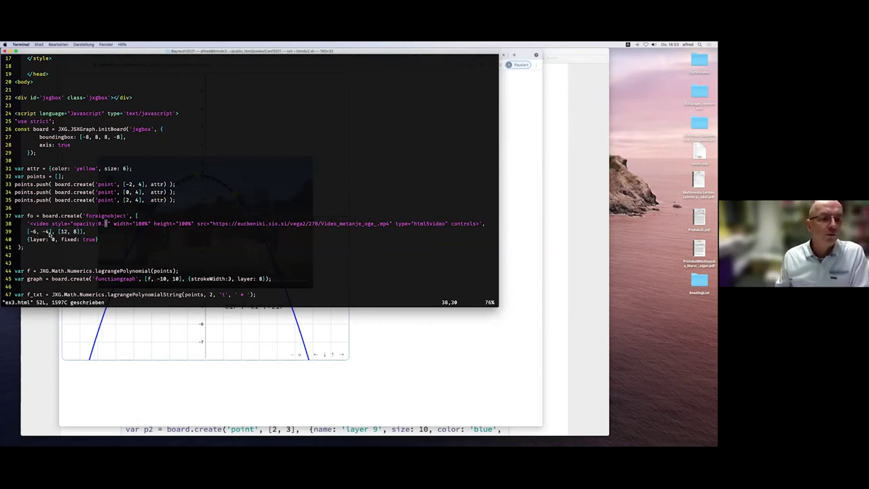
{"action": "left_click_drag", "start_coordinate": [60, 232], "coordinate": [78, 232]}
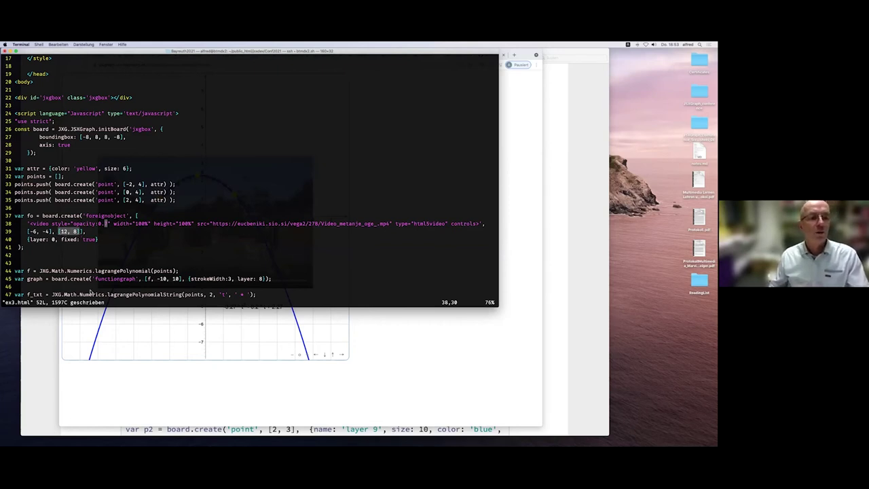
{"action": "left_click", "coordinate": [111, 375]}
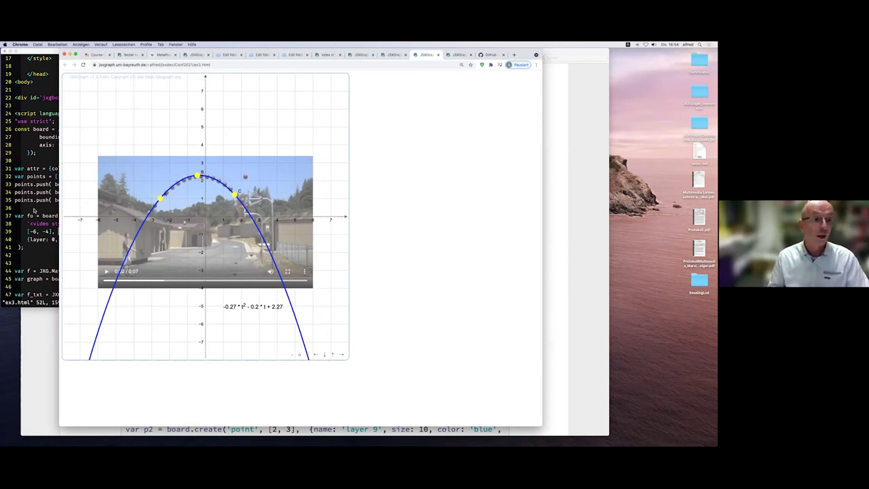
Step: Highlight the video's 100% width and height settings, then return to the fitted parabola graph
{"action": "left_click", "coordinate": [40, 231]}
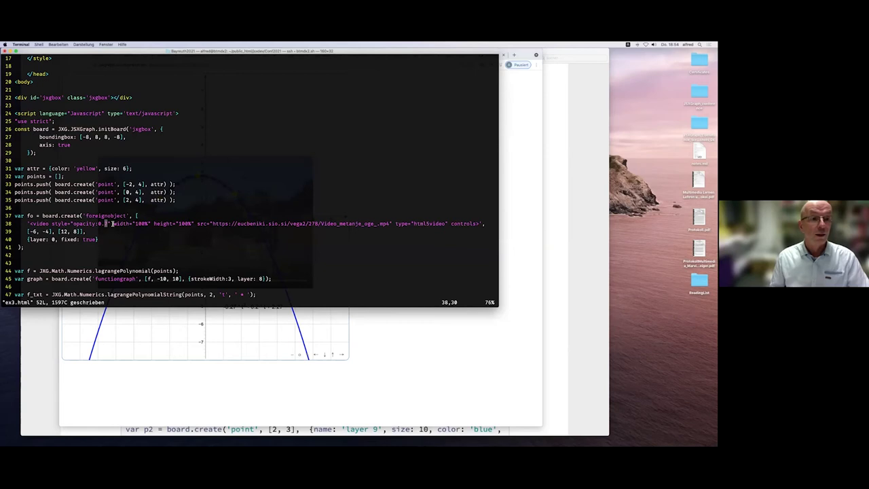
{"action": "left_click_drag", "start_coordinate": [113, 223], "coordinate": [198, 223]}
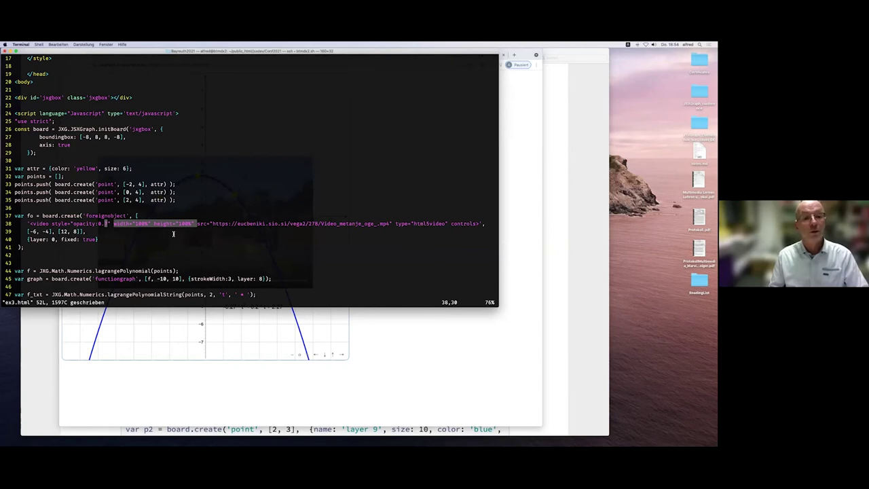
{"action": "left_click", "coordinate": [184, 395]}
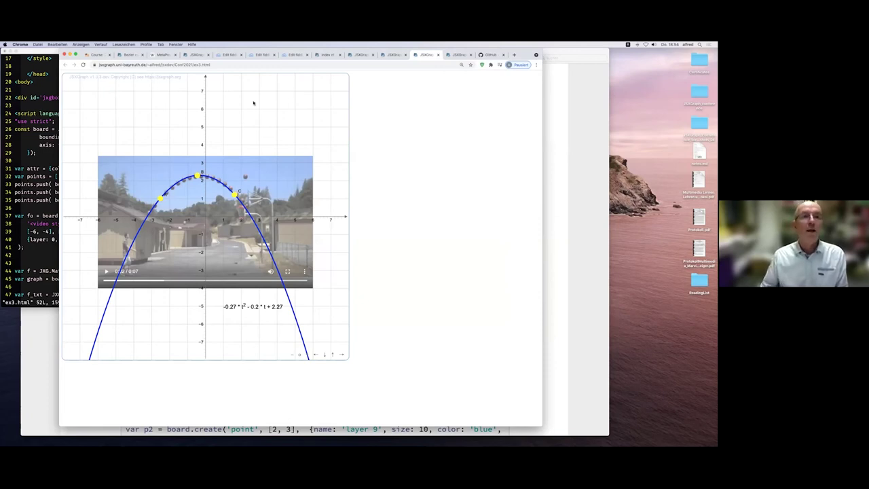
Step: On the ex4 board, drag points B and A up and to the left
{"action": "left_click", "coordinate": [455, 56]}
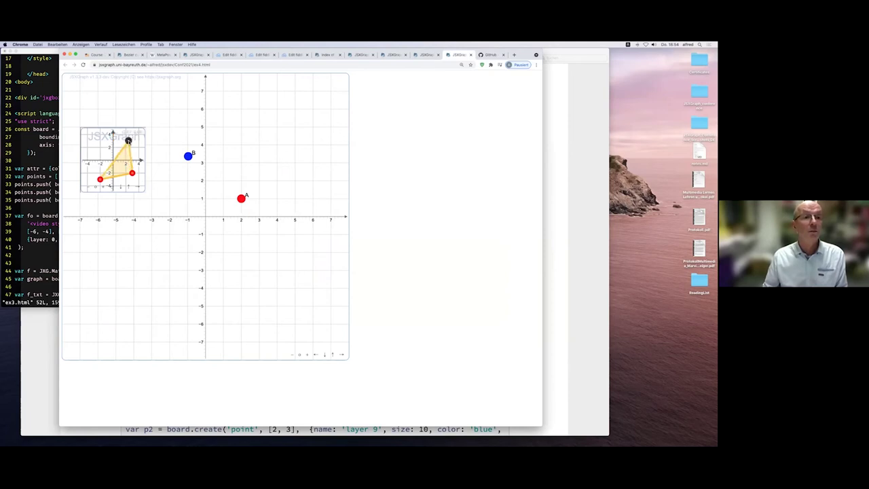
{"action": "mouse_move", "coordinate": [188, 156]}
{"action": "left_click_drag", "start_coordinate": [191, 155], "coordinate": [165, 139]}
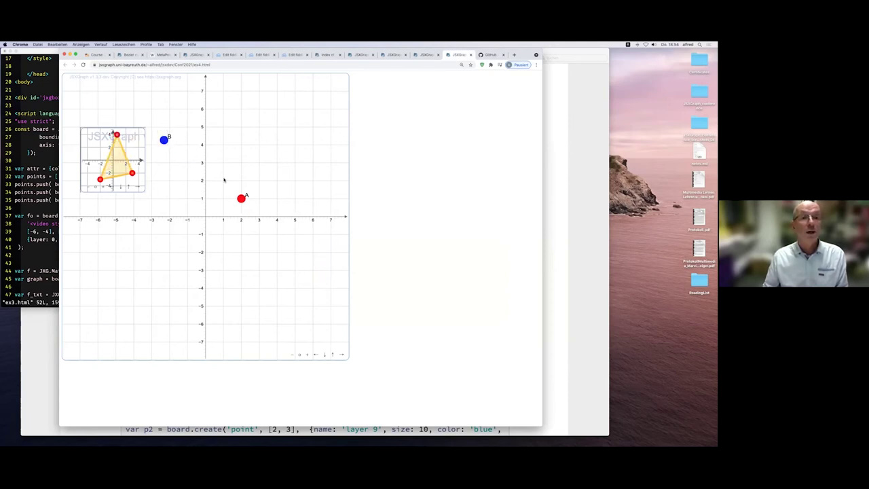
{"action": "left_click_drag", "start_coordinate": [241, 199], "coordinate": [196, 181]}
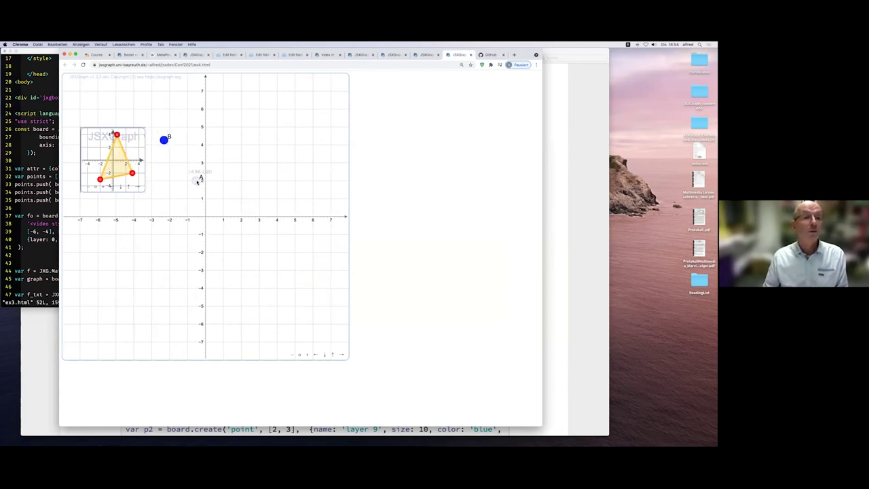
{"action": "left_click", "coordinate": [43, 252]}
Step: Save and quit ex3.html with :wq, then open ex4.html in vi
{"action": "key", "text": "Escape"}
{"action": "type", "text": ":wq"}
{"action": "key", "text": "Return"}
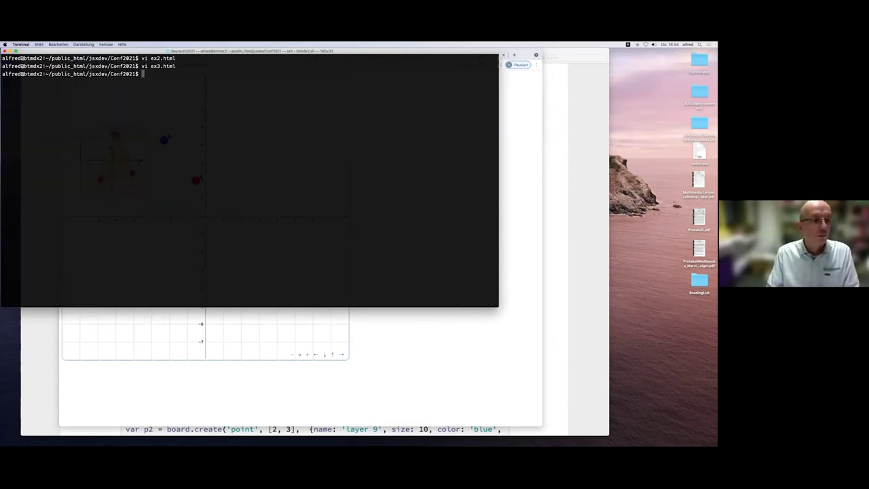
{"action": "key", "text": "Up"}
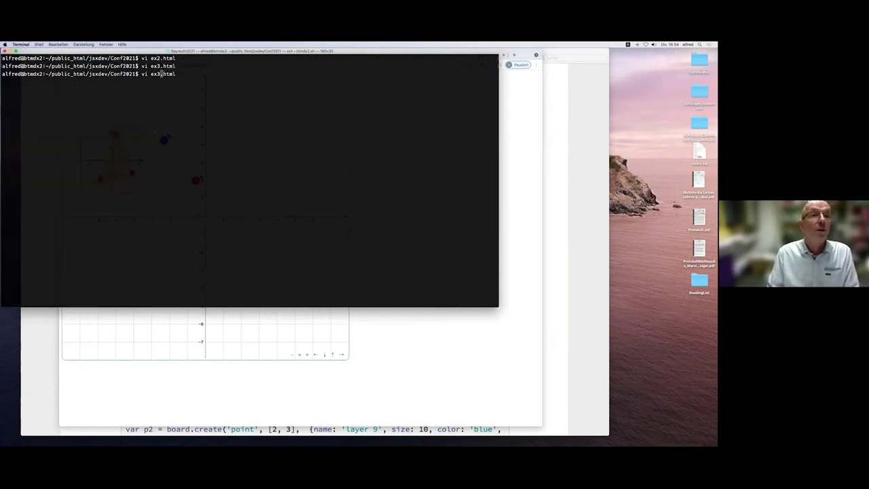
{"action": "key", "text": "BackSpace"}
{"action": "type", "text": "4"}
{"action": "key", "text": "Return"}
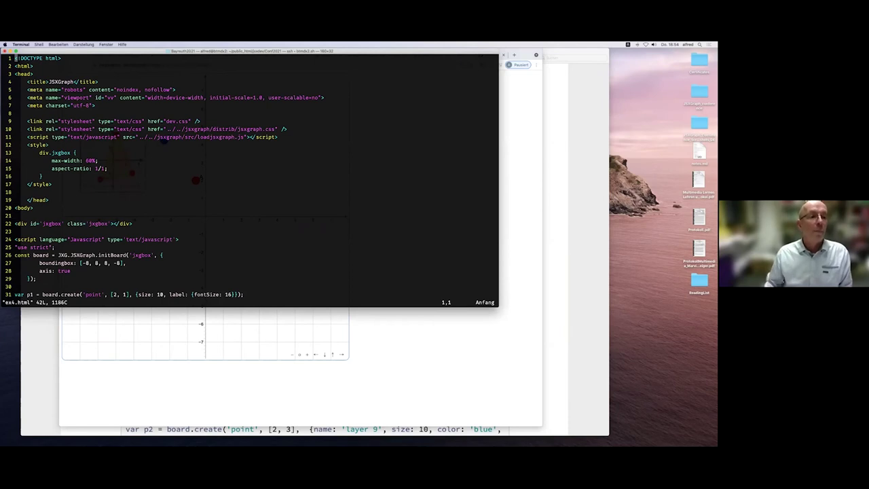
Step: Highlight the iframe line embedding polygon_skm.html, then return to the browser board
{"action": "key", "text": "ctrl+f"}
{"action": "key", "text": "Up"}
{"action": "key", "text": "Up"}
{"action": "key", "text": "Up"}
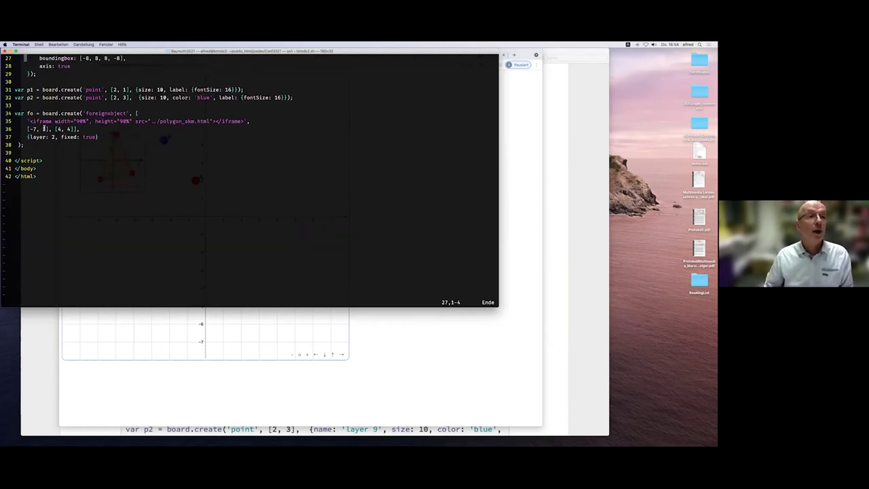
{"action": "left_click_drag", "start_coordinate": [31, 121], "coordinate": [241, 121]}
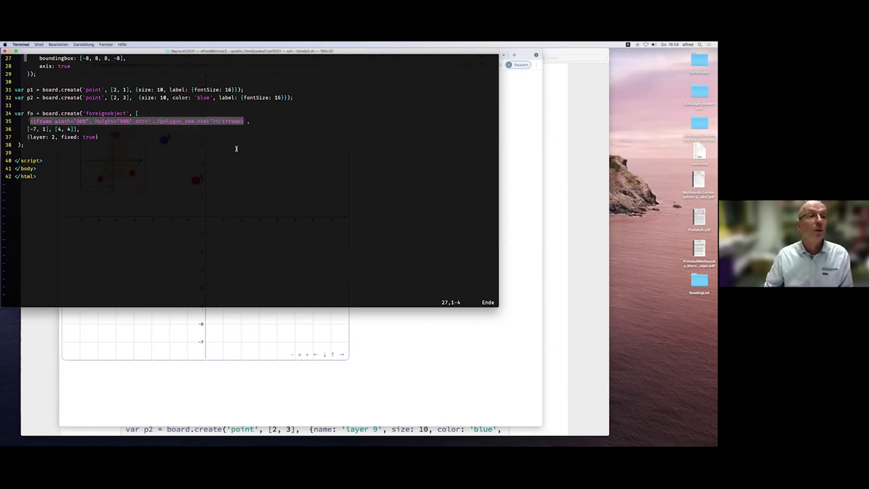
{"action": "left_click", "coordinate": [179, 381]}
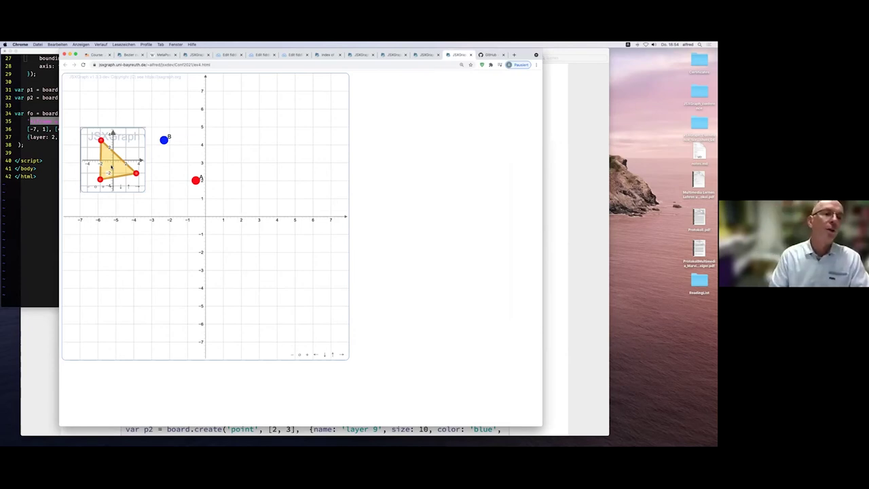
Step: Shift the embedded triangle's top vertex right, move B right, and place A beside the embedded board
{"action": "mouse_move", "coordinate": [100, 140]}
{"action": "left_mouse_down"}
{"action": "mouse_move", "coordinate": [113, 142]}
{"action": "mouse_move", "coordinate": [101, 144]}
{"action": "left_mouse_up"}
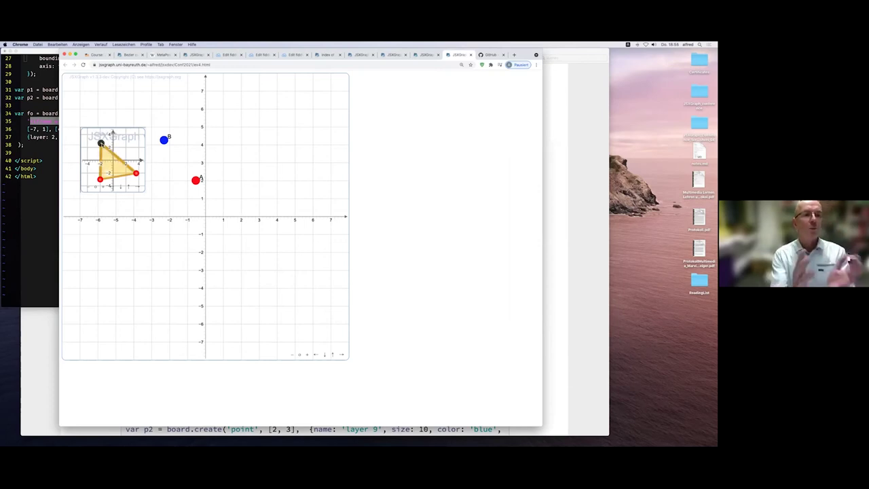
{"action": "left_click_drag", "start_coordinate": [102, 144], "coordinate": [124, 141]}
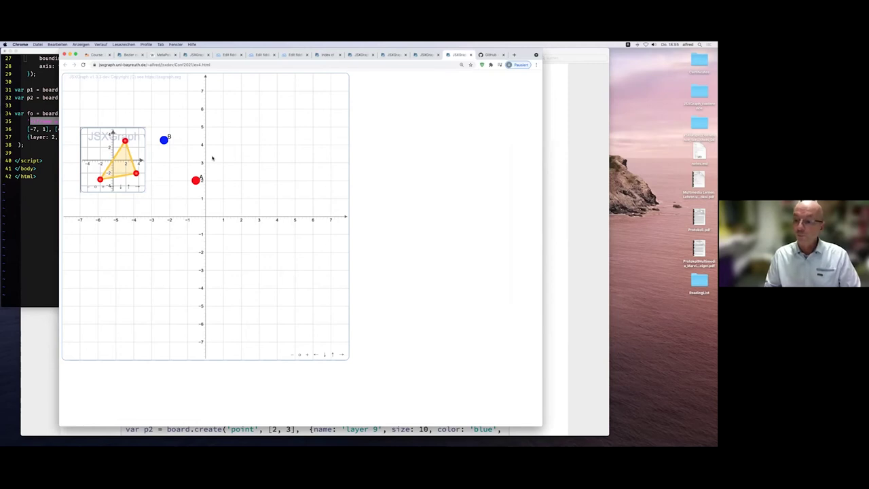
{"action": "left_click_drag", "start_coordinate": [163, 140], "coordinate": [232, 137]}
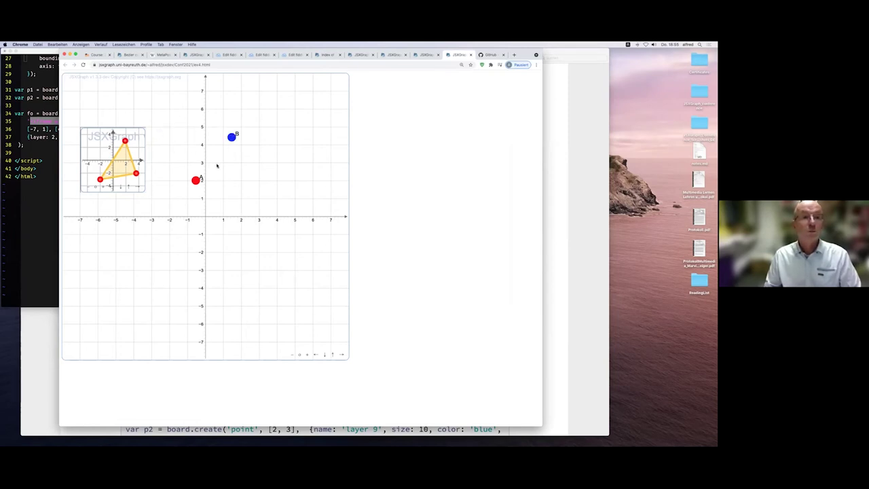
{"action": "mouse_move", "coordinate": [198, 180]}
{"action": "left_mouse_down"}
{"action": "mouse_move", "coordinate": [118, 174]}
{"action": "mouse_move", "coordinate": [140, 142]}
{"action": "left_mouse_up"}
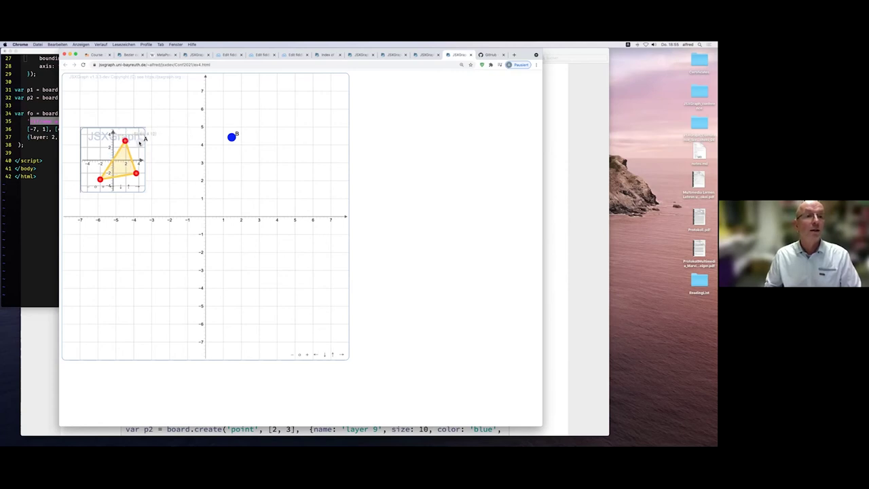
{"action": "left_click_drag", "start_coordinate": [141, 143], "coordinate": [152, 148]}
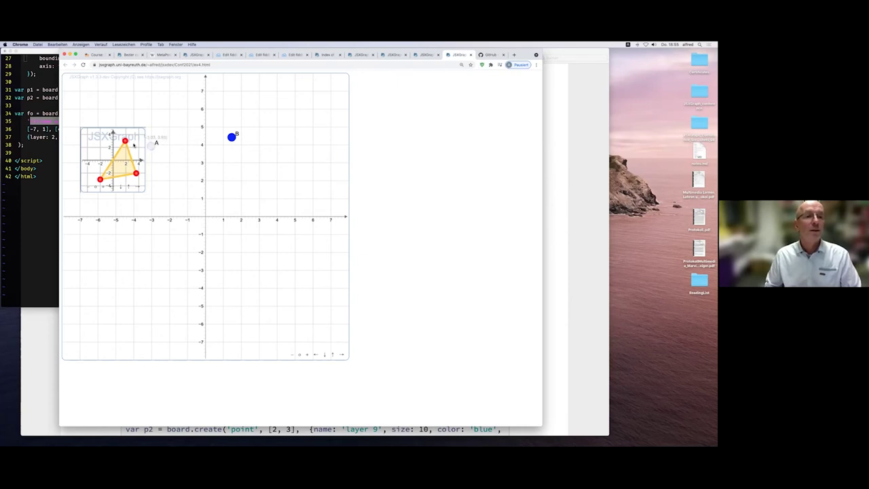
{"action": "left_click_drag", "start_coordinate": [151, 145], "coordinate": [125, 140]}
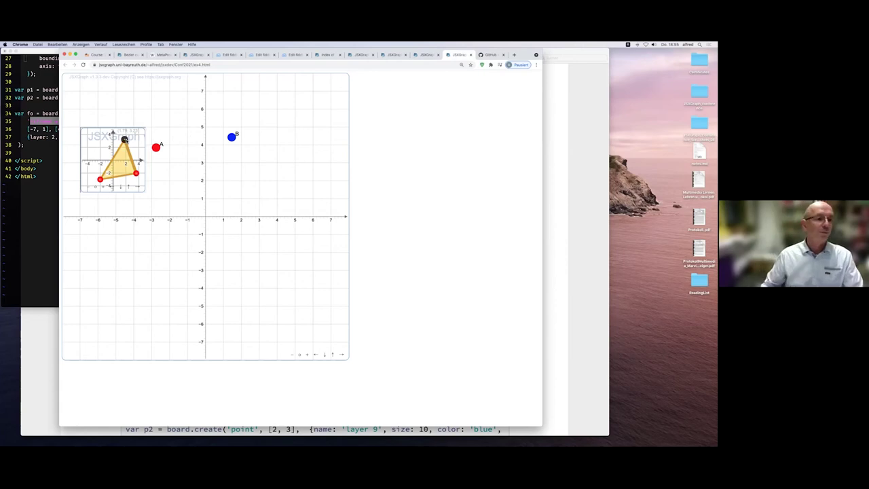
Step: Quit the ex4.html editor with :q
{"action": "left_click", "coordinate": [41, 137]}
{"action": "type", "text": ":"}
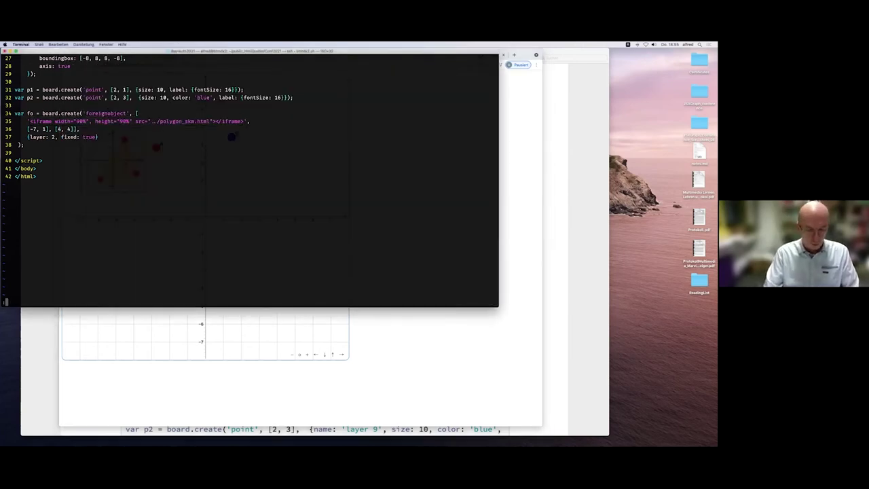
{"action": "type", "text": "q"}
{"action": "key", "text": "Return"}
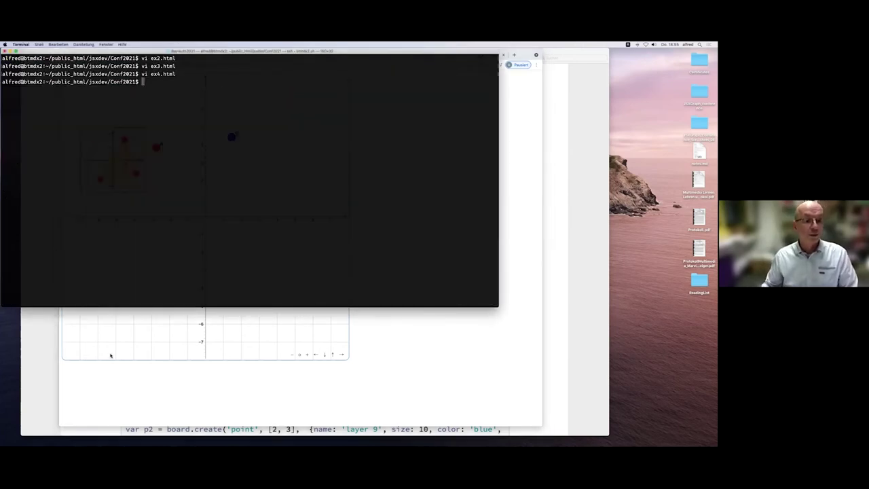
Step: Scroll the workshop PDF to the JSXGraph ecosystem section on H5P and sharing
{"action": "left_click", "coordinate": [45, 374]}
{"action": "scroll", "coordinate": [67, 340], "scroll_direction": "down", "scroll_amount": 2}
{"action": "scroll", "coordinate": [67, 340], "scroll_direction": "down", "scroll_amount": 2}
{"action": "scroll", "coordinate": [70, 341], "scroll_direction": "down", "scroll_amount": 2}
{"action": "scroll", "coordinate": [70, 341], "scroll_direction": "down", "scroll_amount": 1}
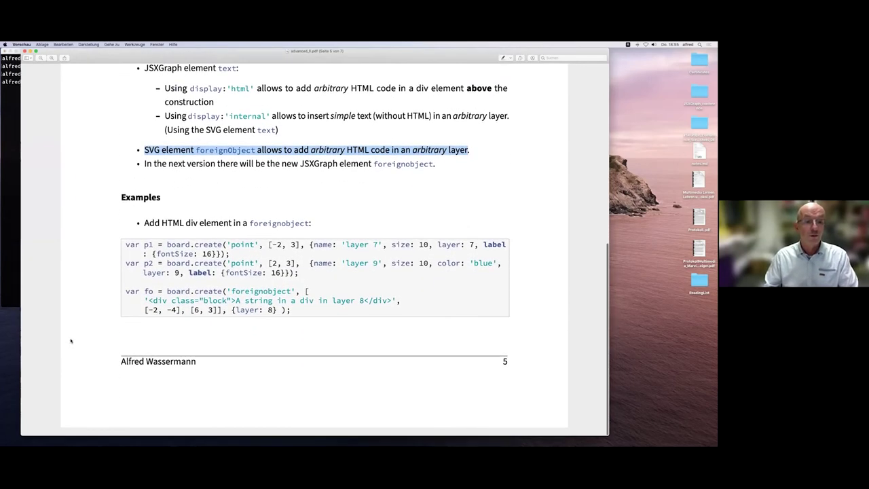
{"action": "key", "text": "Page_Down"}
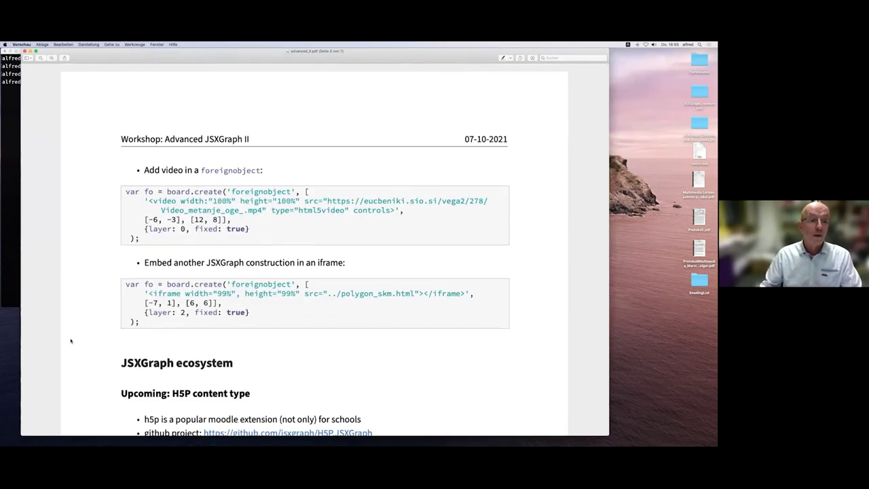
{"action": "scroll", "coordinate": [105, 313], "scroll_direction": "down", "scroll_amount": 5}
{"action": "scroll", "coordinate": [106, 312], "scroll_direction": "down", "scroll_amount": 2}
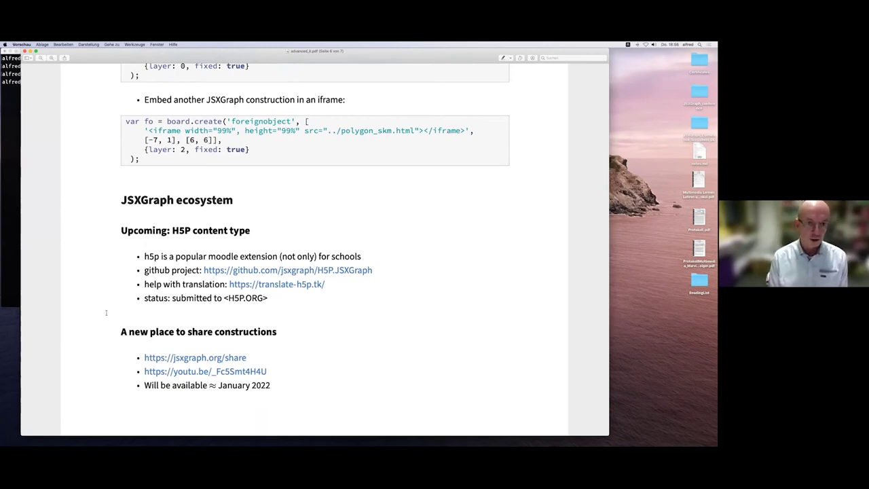
{"action": "scroll", "coordinate": [106, 312], "scroll_direction": "up", "scroll_amount": 1}
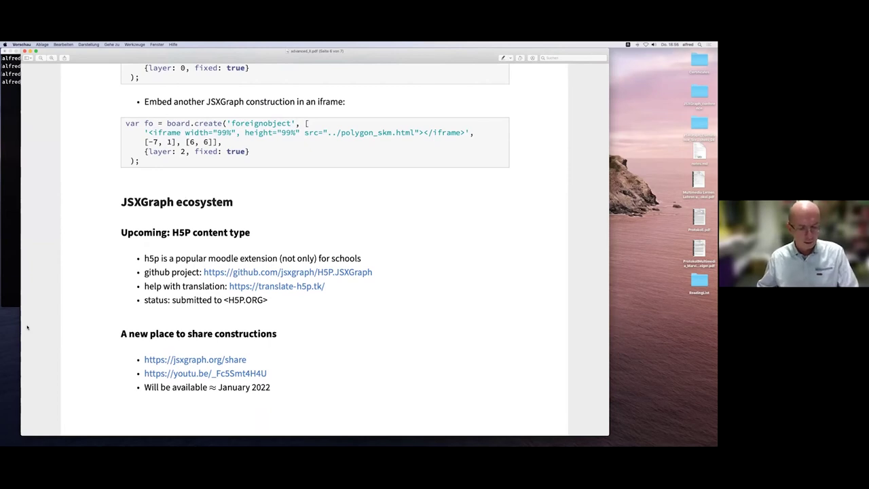
{"action": "key", "text": "ctrl+Up"}
Step: On the H5P.JSXGraph GitHub page, scroll the README and highlight its code example
{"action": "left_click", "coordinate": [306, 369]}
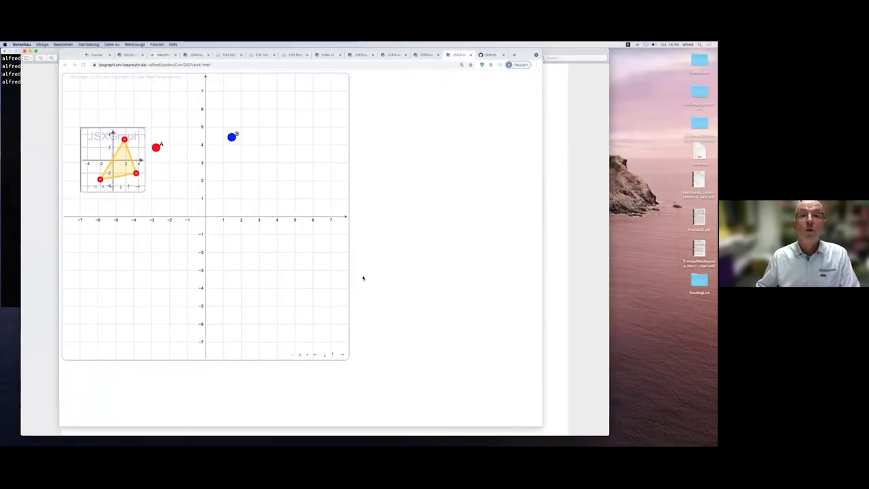
{"action": "left_click", "coordinate": [481, 55]}
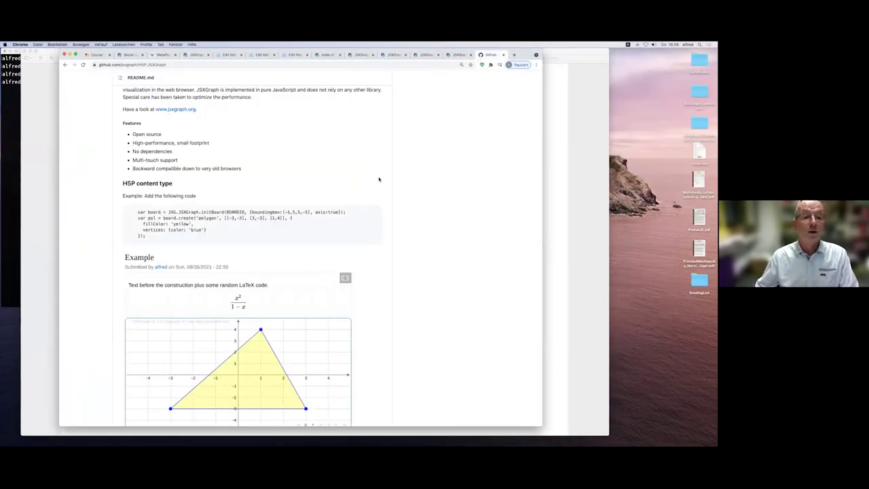
{"action": "scroll", "coordinate": [488, 189], "scroll_direction": "down", "scroll_amount": 5}
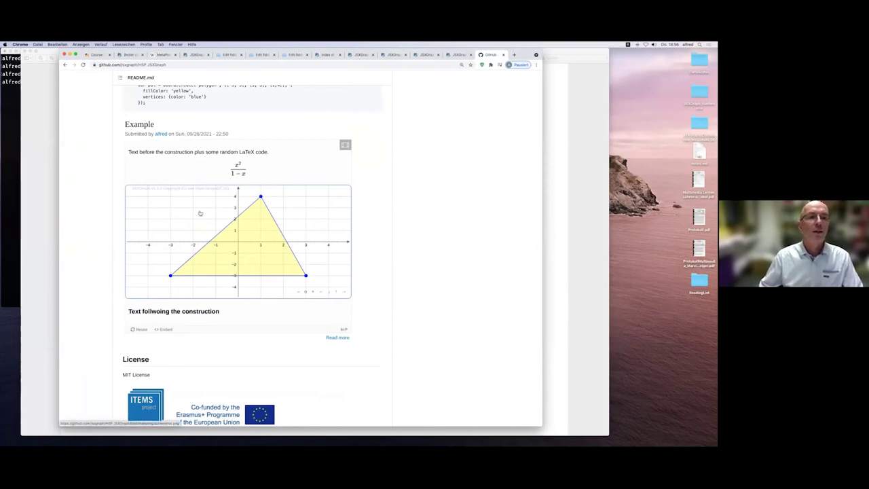
{"action": "scroll", "coordinate": [192, 215], "scroll_direction": "up", "scroll_amount": 2}
{"action": "left_click_drag", "start_coordinate": [136, 117], "coordinate": [151, 152]}
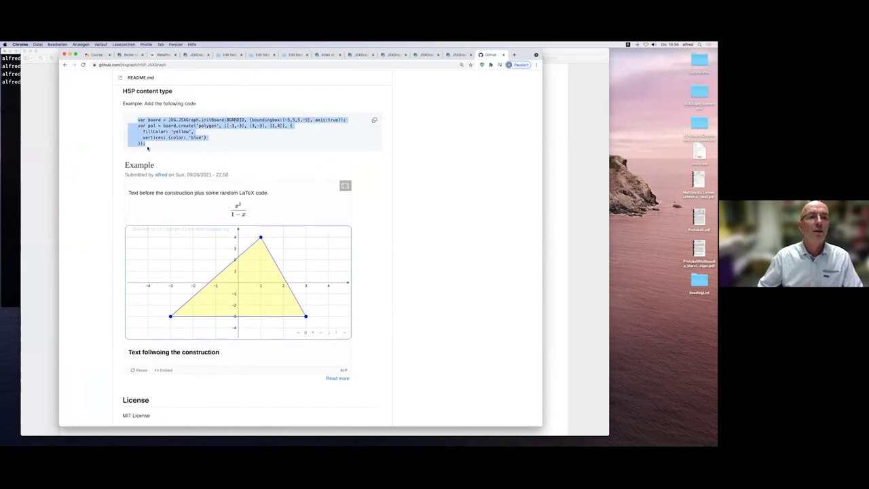
{"action": "left_click", "coordinate": [208, 145]}
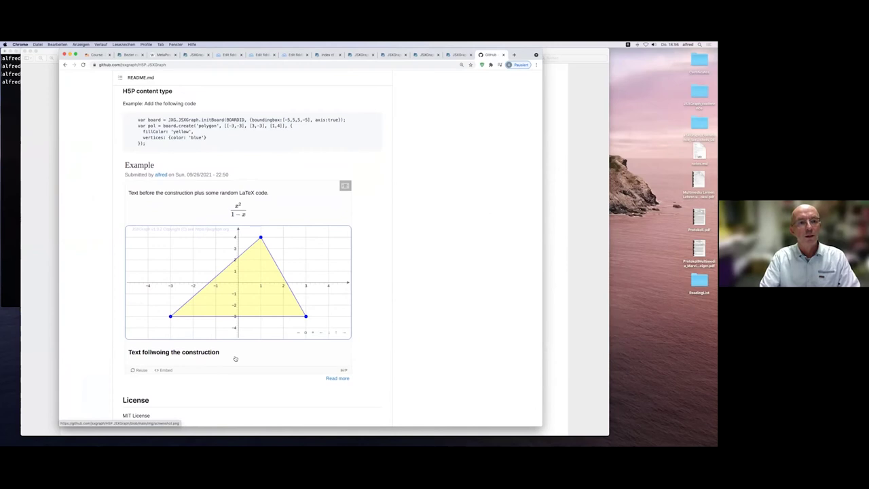
Step: Browse the repository's language folder of translation files, then return to the workshop PDF
{"action": "scroll", "coordinate": [235, 359], "scroll_direction": "up", "scroll_amount": 5}
{"action": "scroll", "coordinate": [235, 359], "scroll_direction": "up", "scroll_amount": 3}
{"action": "scroll", "coordinate": [235, 358], "scroll_direction": "up", "scroll_amount": 3}
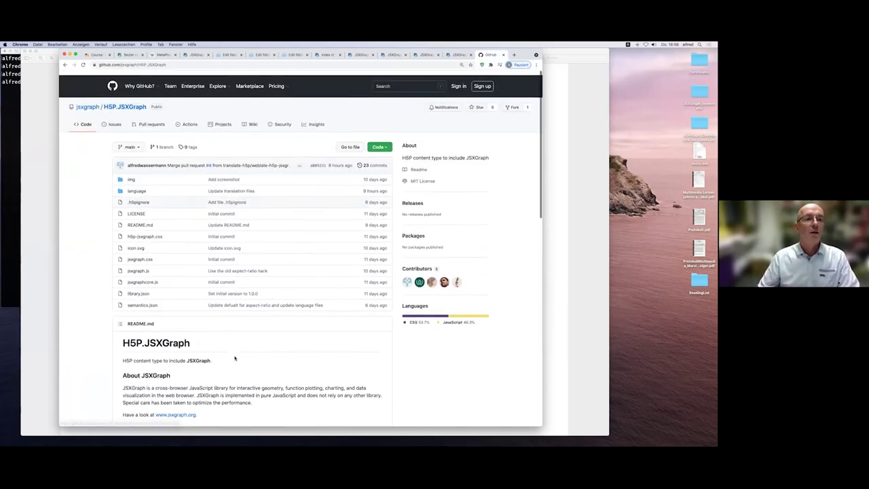
{"action": "left_click", "coordinate": [139, 189]}
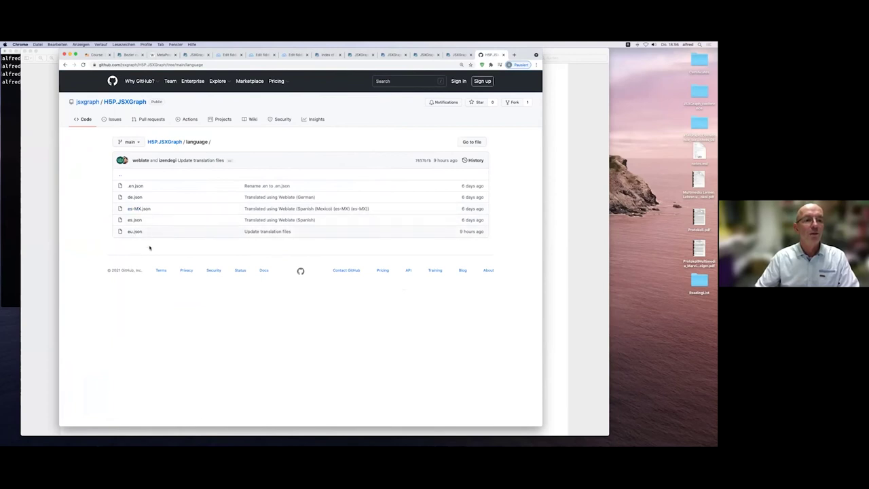
{"action": "left_click", "coordinate": [65, 65]}
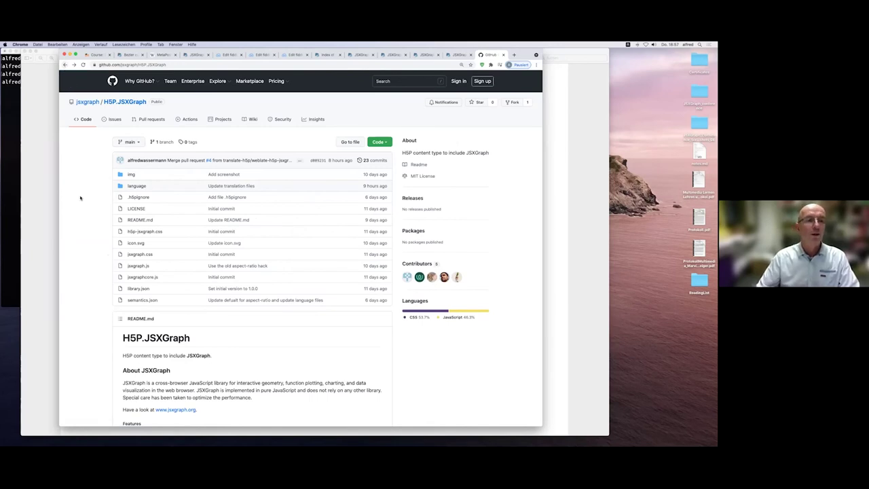
{"action": "left_click", "coordinate": [49, 191]}
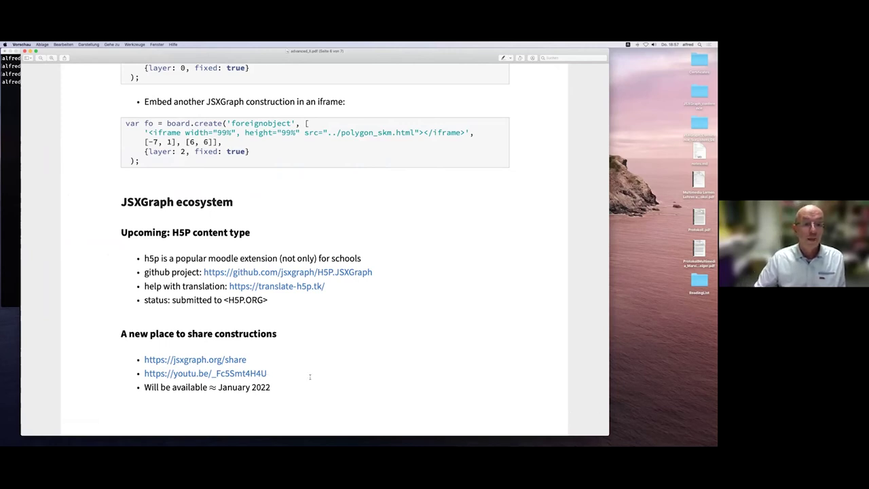
Step: Highlight the sharing-constructions heading and copy the jsxgraph.org/share link with Link kopieren
{"action": "left_click_drag", "start_coordinate": [130, 333], "coordinate": [233, 334]}
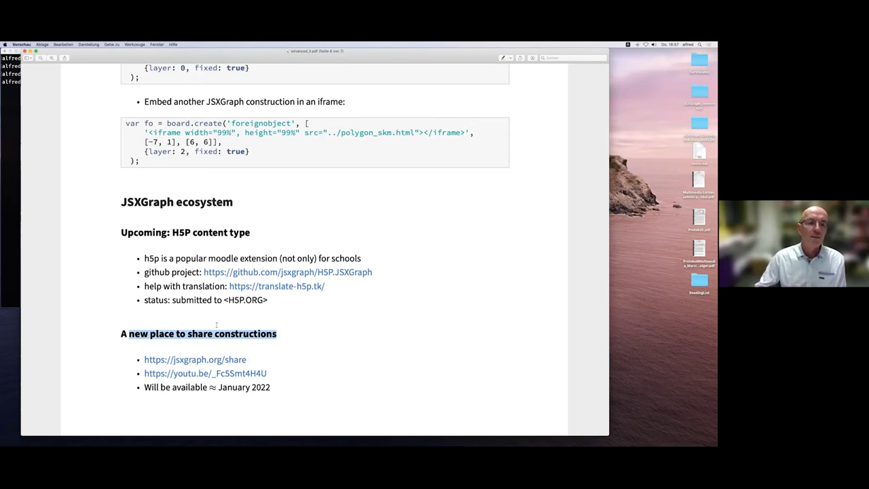
{"action": "right_click", "coordinate": [196, 362]}
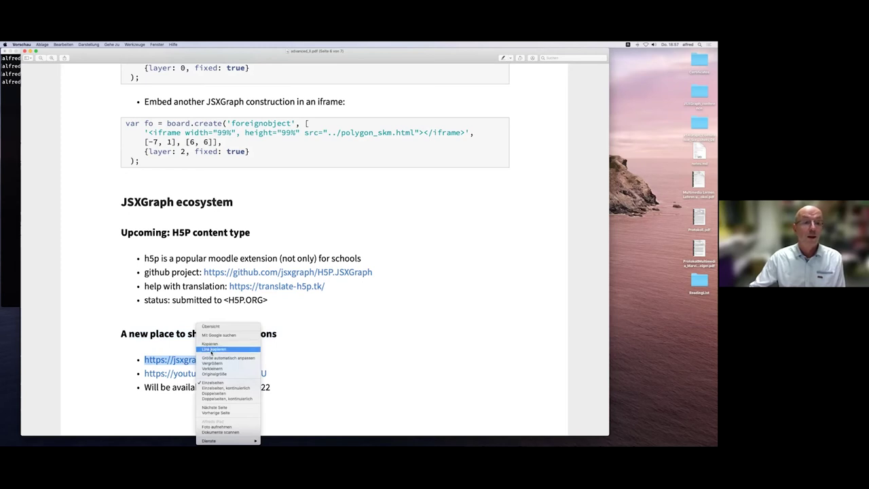
{"action": "left_click", "coordinate": [212, 351]}
{"action": "key", "text": "ctrl+Up"}
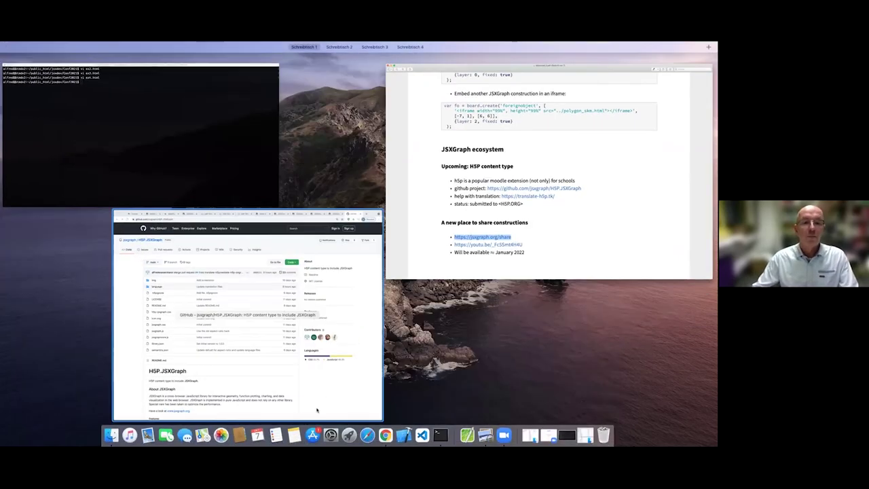
Step: Load the copied jsxgraph.org/share link in a new Chrome tab
{"action": "left_click", "coordinate": [306, 285]}
{"action": "key", "text": "super+t"}
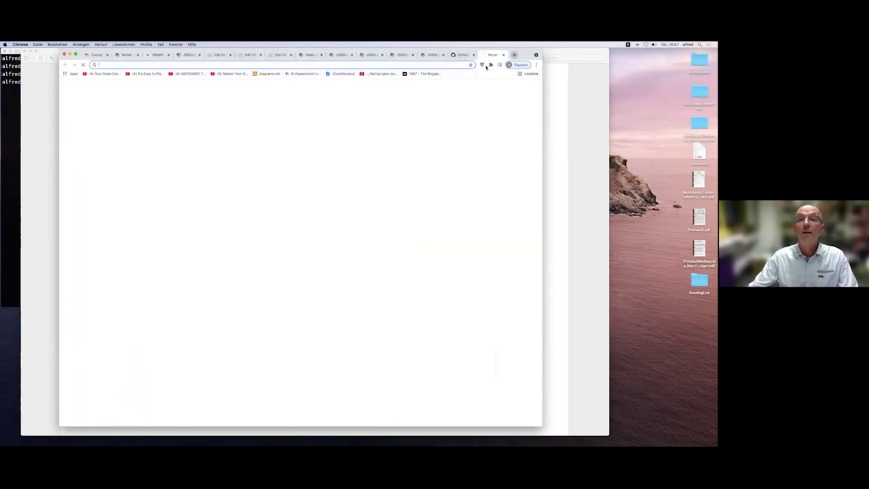
{"action": "type", "text": "https://jsxgraph.org/share"}
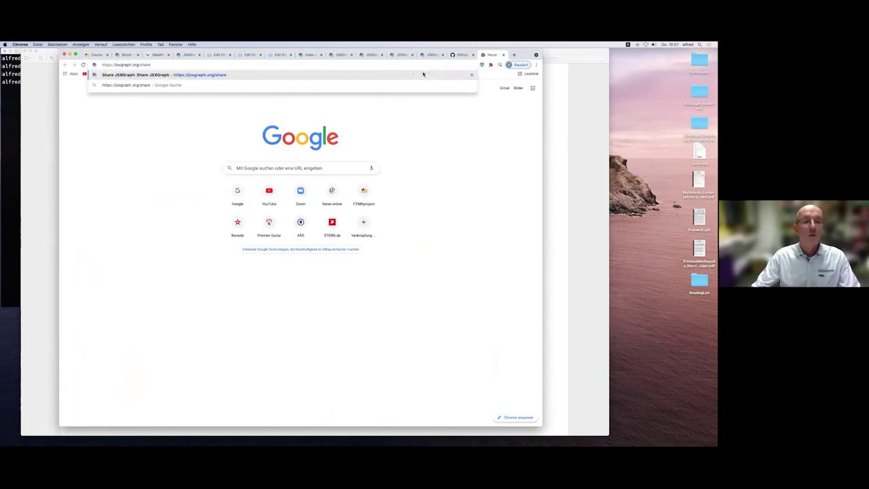
{"action": "key", "text": "Return"}
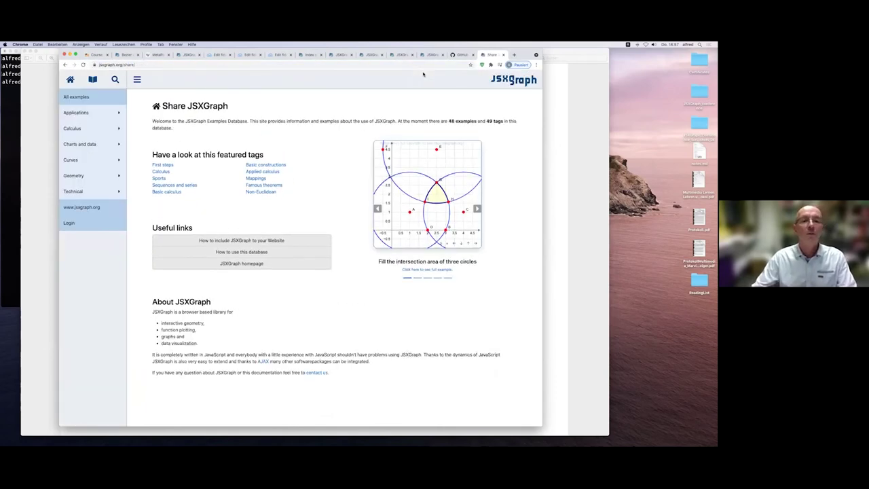
Step: Open the Archimedean spiral from All examples and loosen it by dragging slider b
{"action": "left_click", "coordinate": [79, 113]}
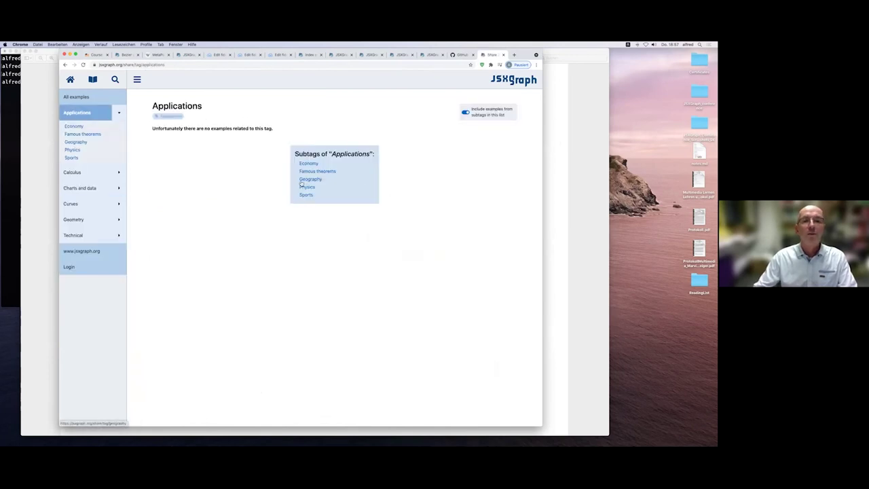
{"action": "left_click", "coordinate": [74, 96]}
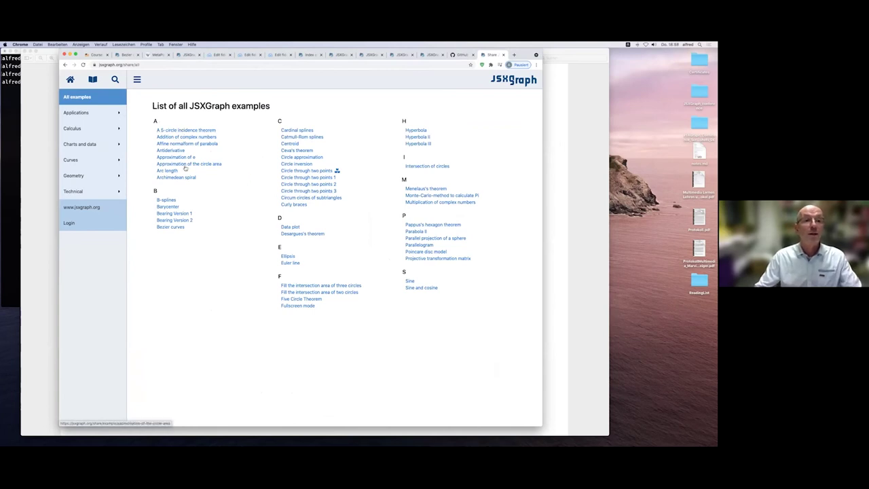
{"action": "left_click", "coordinate": [173, 178]}
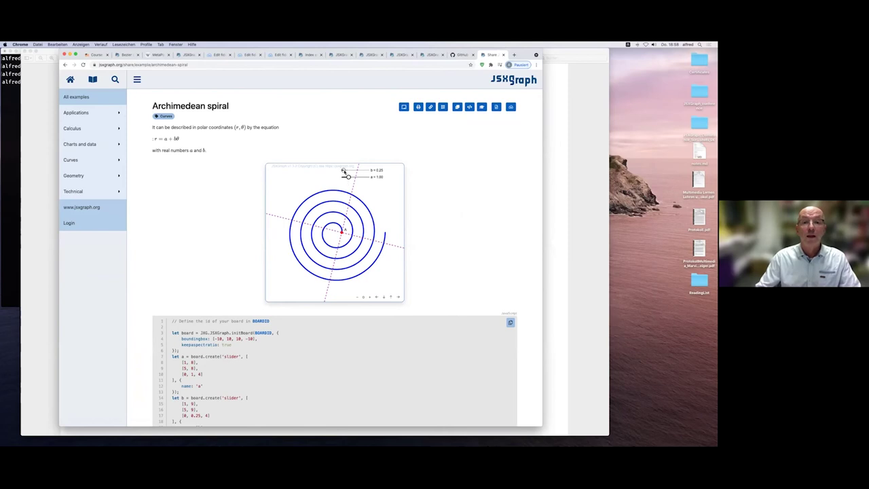
{"action": "left_click_drag", "start_coordinate": [344, 170], "coordinate": [348, 175]}
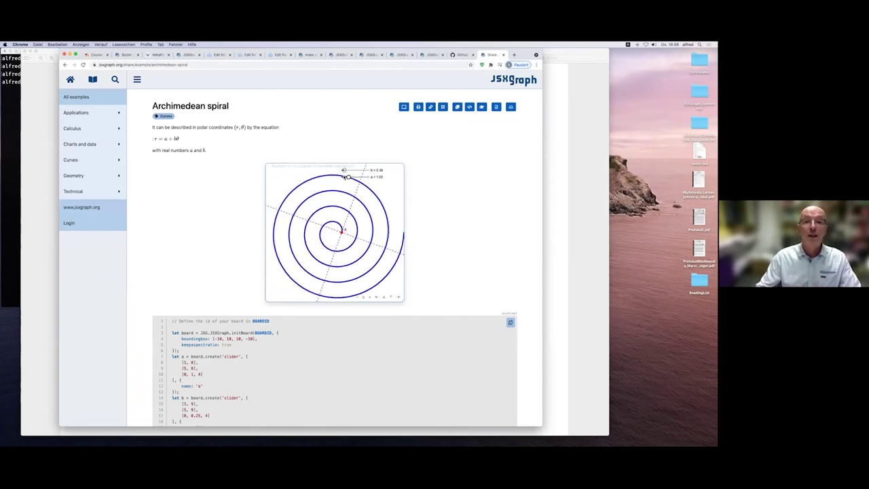
{"action": "left_click_drag", "start_coordinate": [347, 177], "coordinate": [347, 176]}
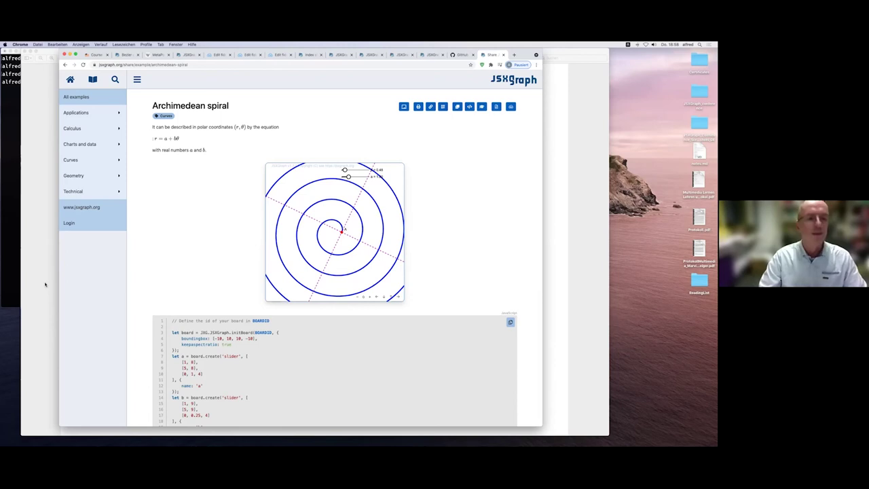
{"action": "left_click", "coordinate": [40, 284]}
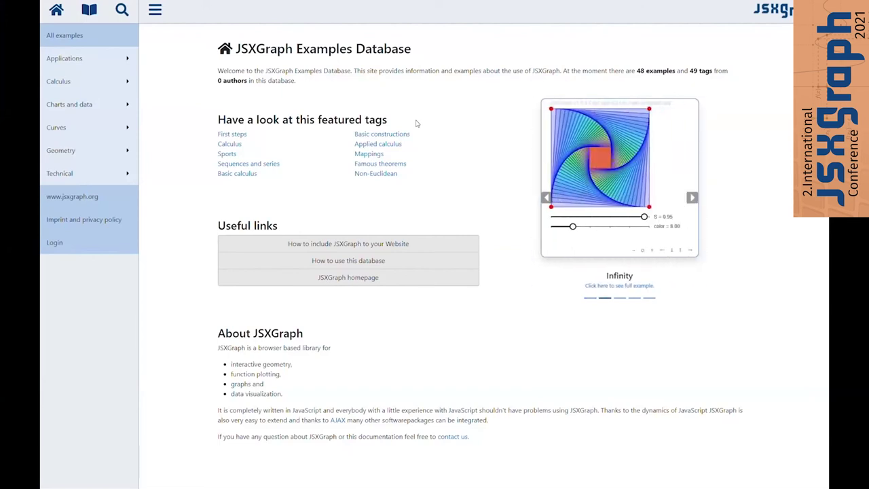
Step: Highlight the examples count, enlarge the featured spiral via slider a, and highlight the featured tags heading
{"action": "left_click_drag", "start_coordinate": [601, 71], "coordinate": [723, 76]}
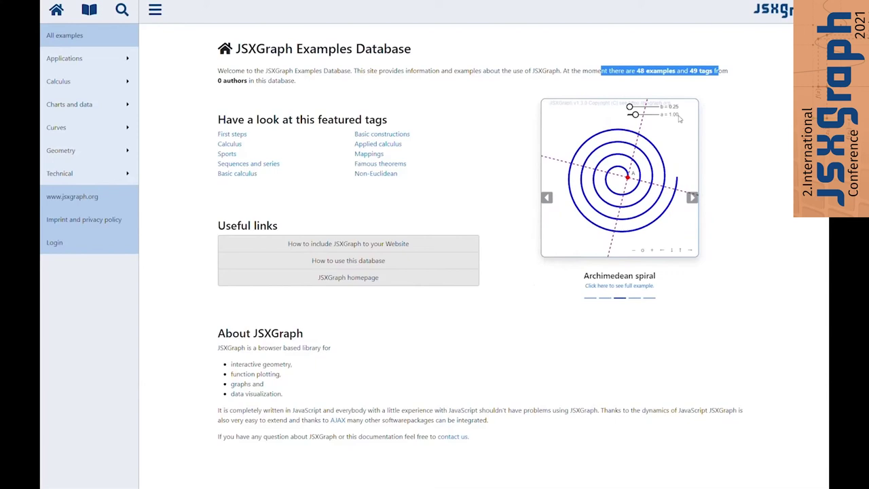
{"action": "left_click_drag", "start_coordinate": [634, 114], "coordinate": [642, 117]}
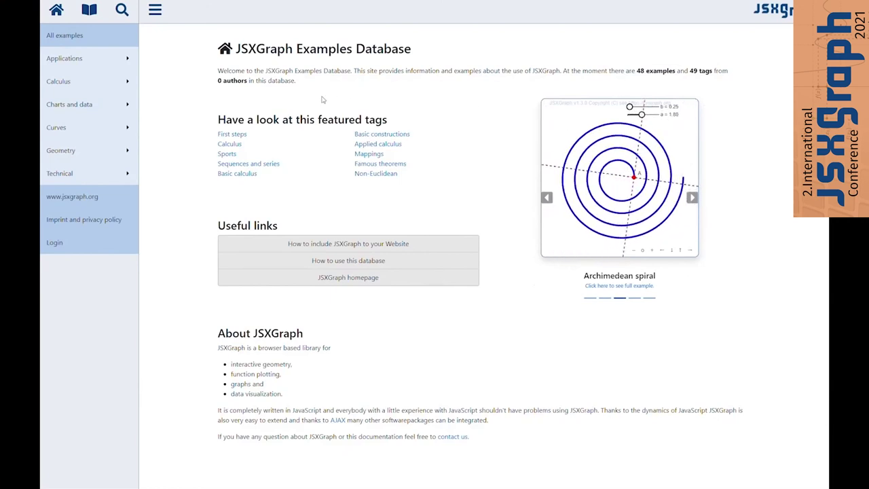
{"action": "left_click_drag", "start_coordinate": [216, 122], "coordinate": [390, 122]}
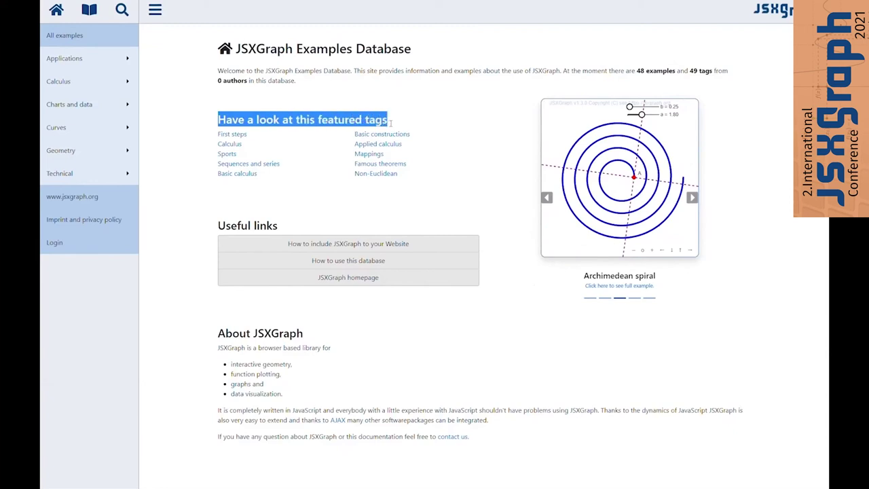
{"action": "left_click", "coordinate": [296, 163]}
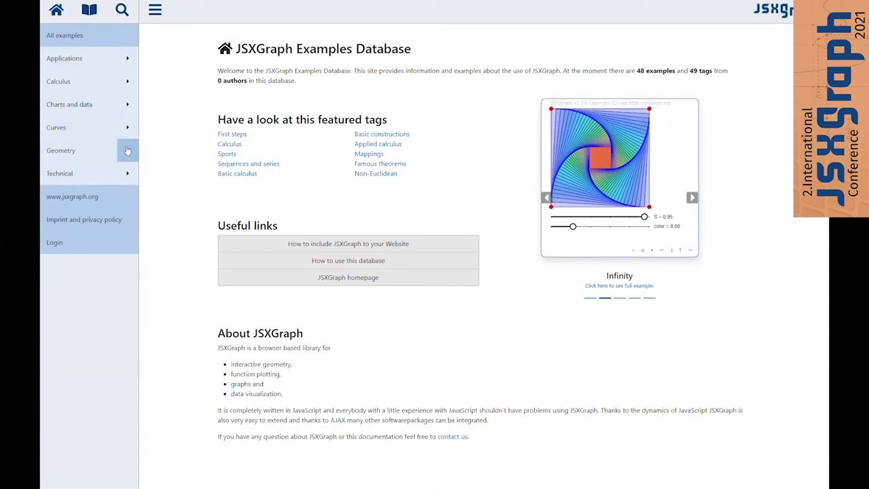
Step: Open the Geometry tag, toggle subtag examples off and on, then open Basic constructions
{"action": "left_click", "coordinate": [126, 153]}
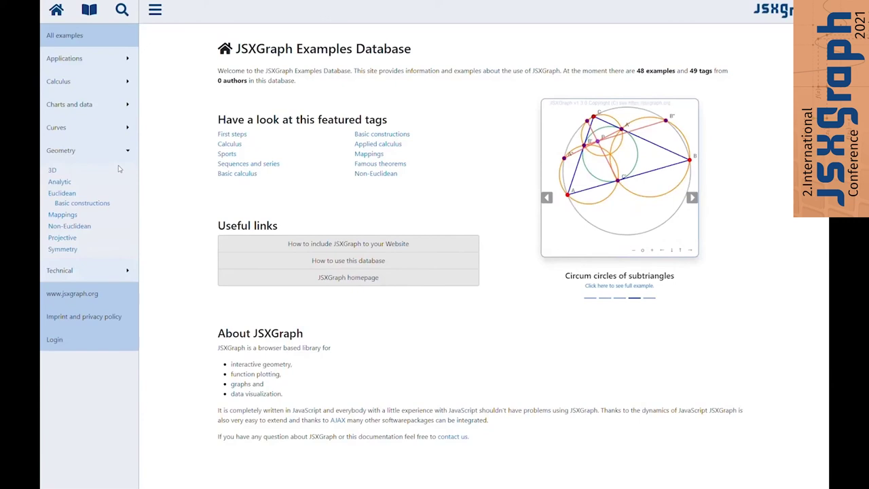
{"action": "left_click", "coordinate": [61, 151]}
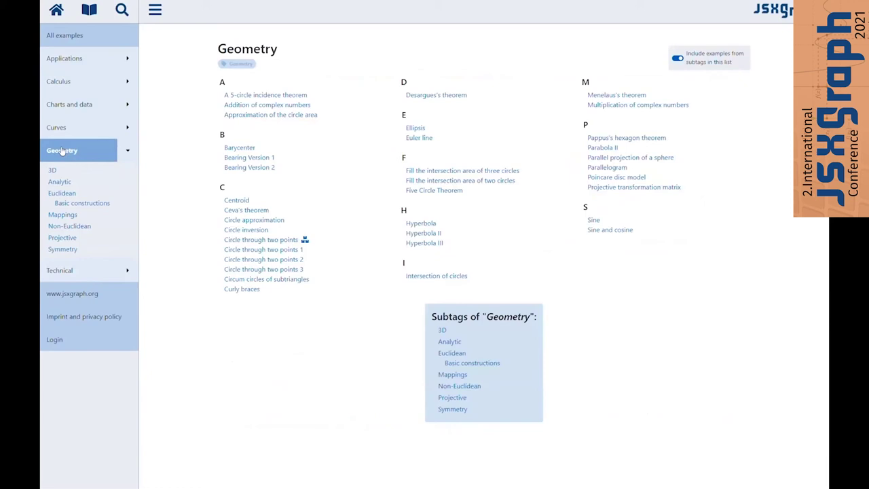
{"action": "left_click", "coordinate": [677, 59]}
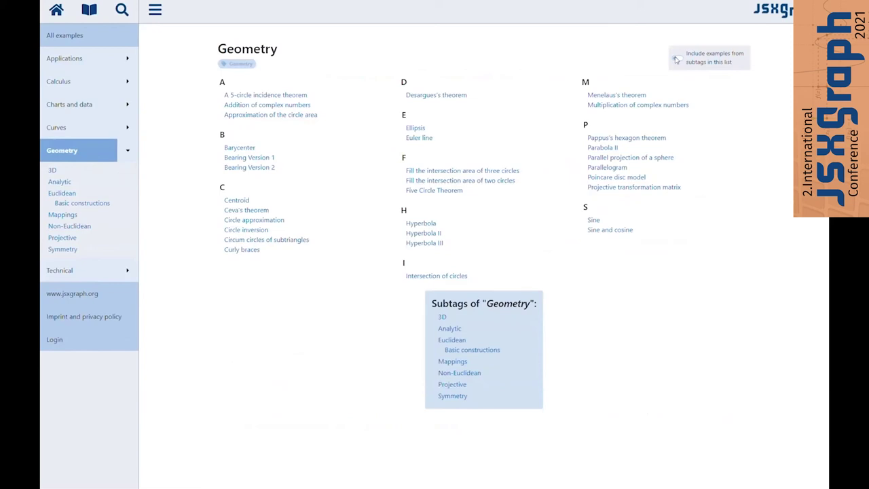
{"action": "left_click", "coordinate": [677, 59]}
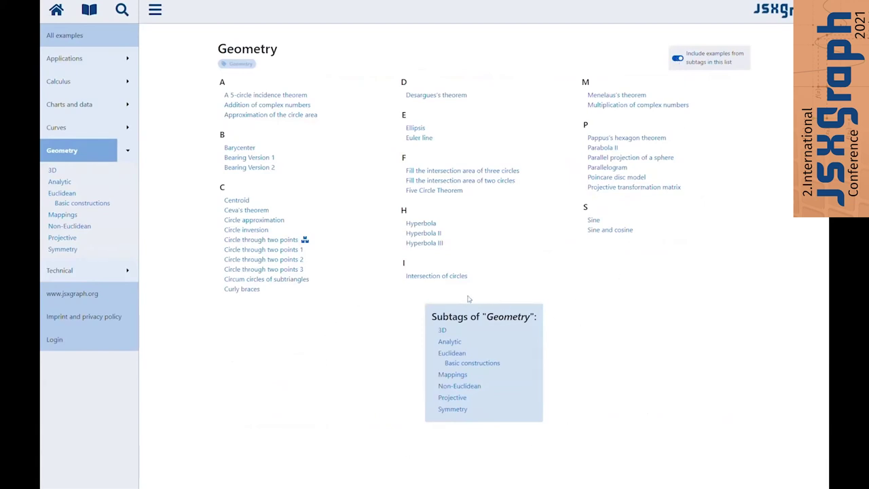
{"action": "left_click", "coordinate": [453, 365]}
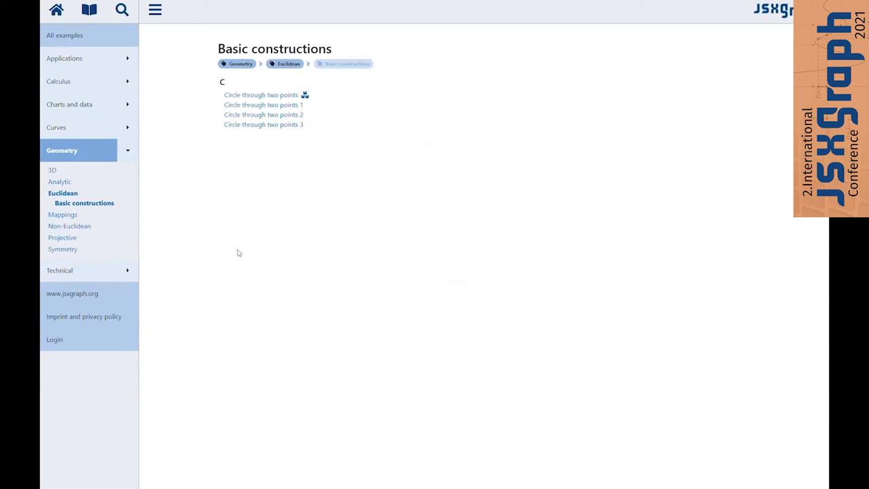
Step: Search the example database for 'circle' and open 'Circle through two points 1'
{"action": "left_click", "coordinate": [122, 9]}
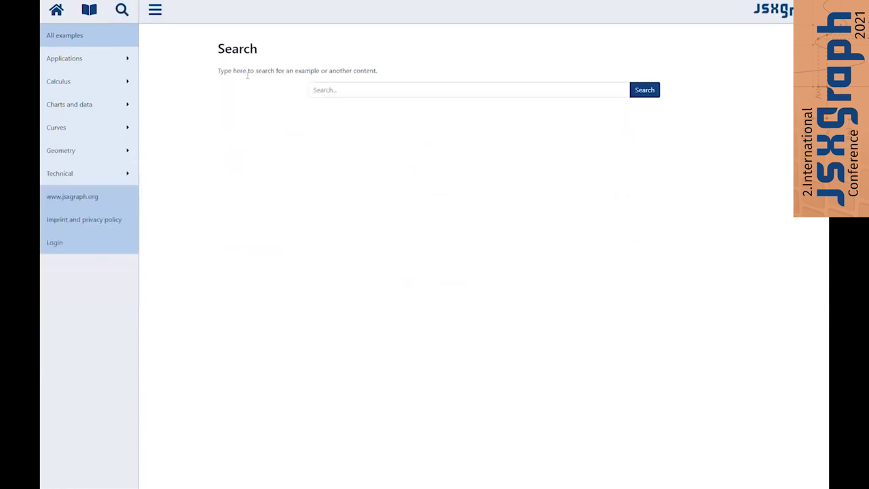
{"action": "left_click", "coordinate": [330, 91]}
{"action": "type", "text": "circle"}
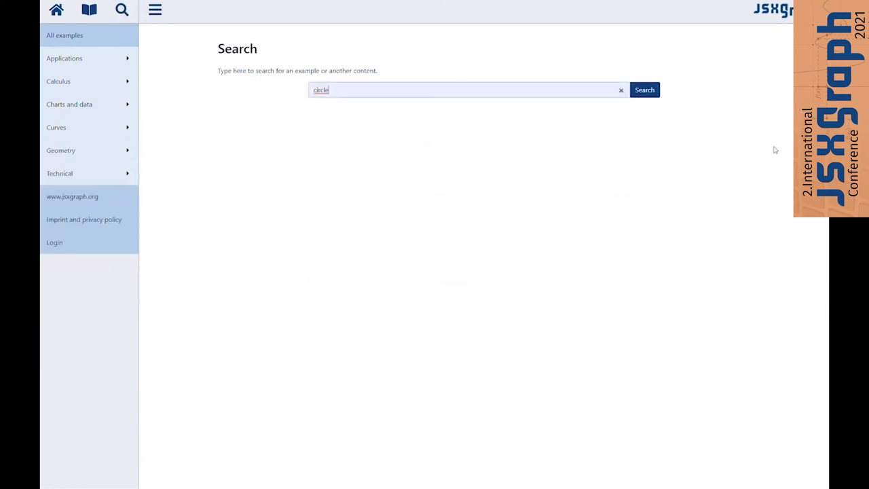
{"action": "left_click", "coordinate": [657, 91]}
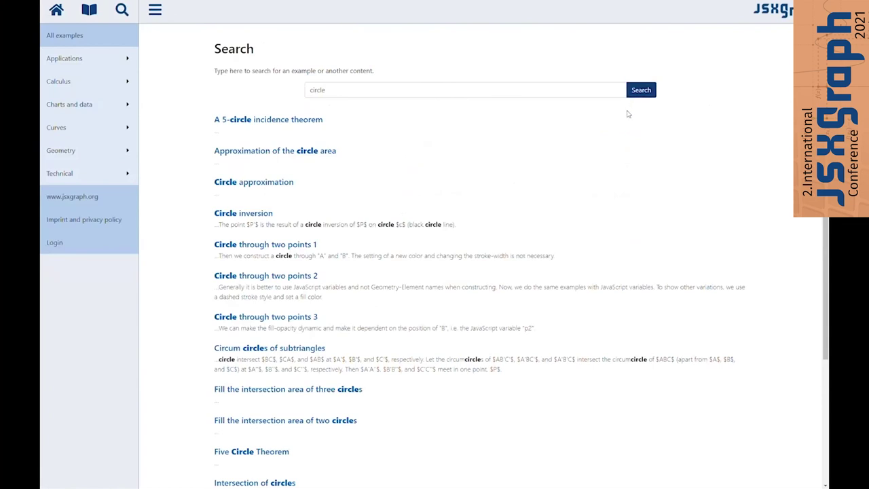
{"action": "left_click", "coordinate": [307, 246]}
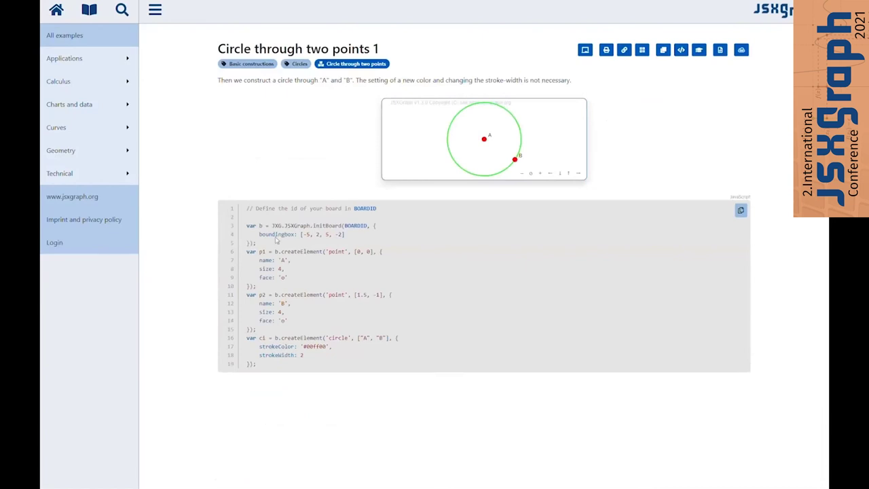
Step: Highlight the example's title and circle-construction description, then clear the selection
{"action": "left_click_drag", "start_coordinate": [216, 49], "coordinate": [379, 49]}
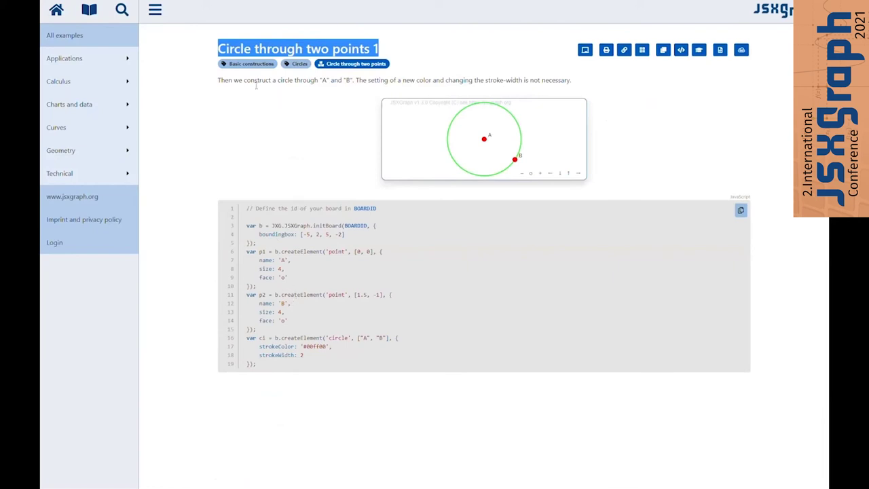
{"action": "left_click_drag", "start_coordinate": [251, 81], "coordinate": [355, 82]}
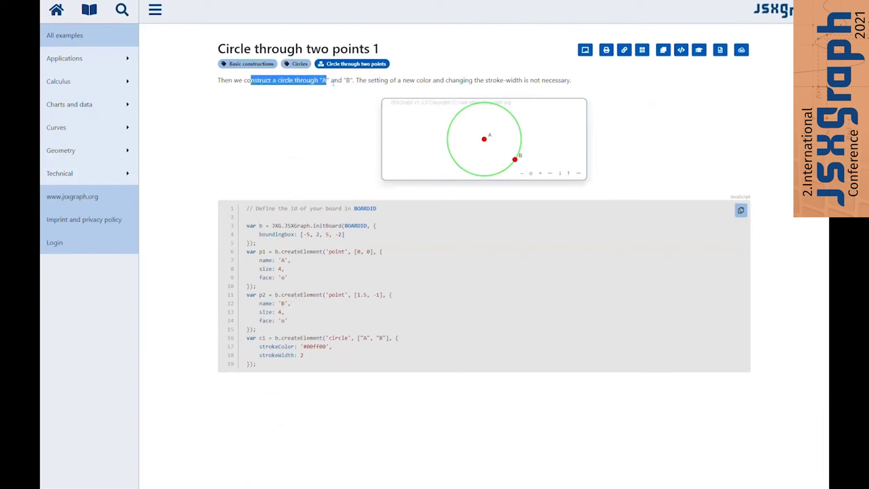
{"action": "left_click", "coordinate": [311, 122]}
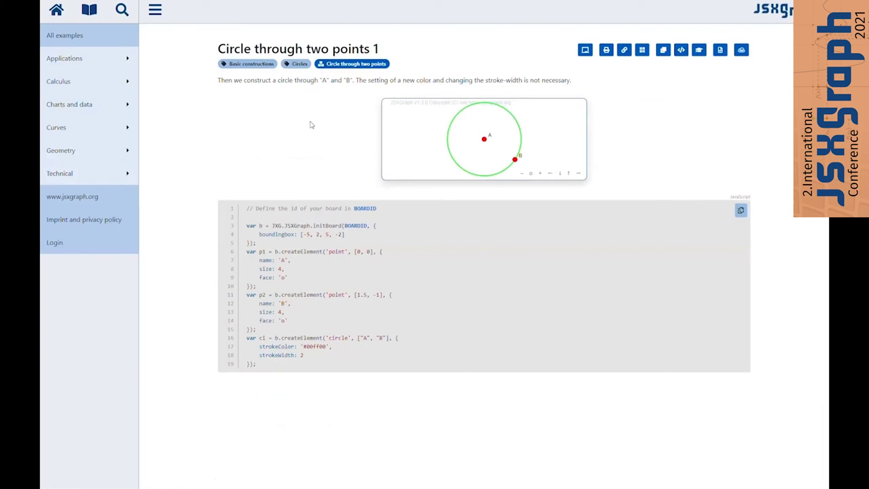
Step: Browse the 'Circle through two points' tag page, scrolling through its examples
{"action": "left_click", "coordinate": [351, 66]}
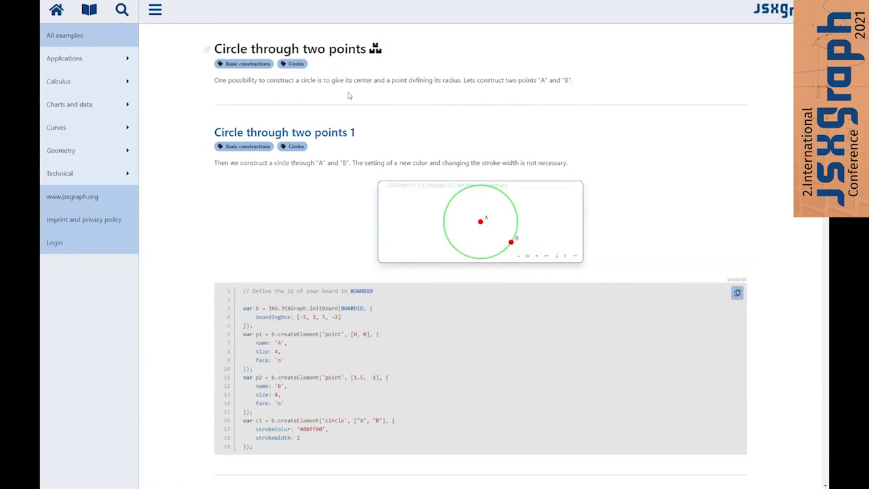
{"action": "scroll", "coordinate": [348, 108], "scroll_direction": "down", "scroll_amount": 3}
{"action": "scroll", "coordinate": [348, 108], "scroll_direction": "down", "scroll_amount": 2}
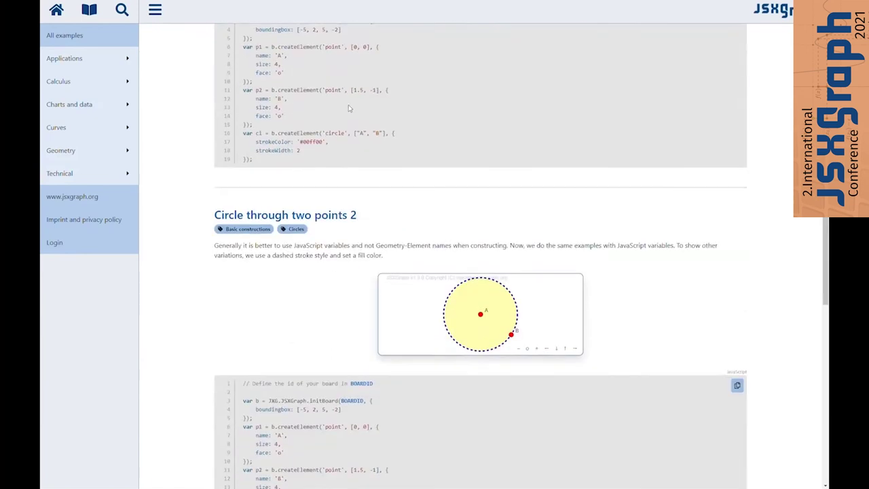
{"action": "scroll", "coordinate": [349, 108], "scroll_direction": "down", "scroll_amount": 4}
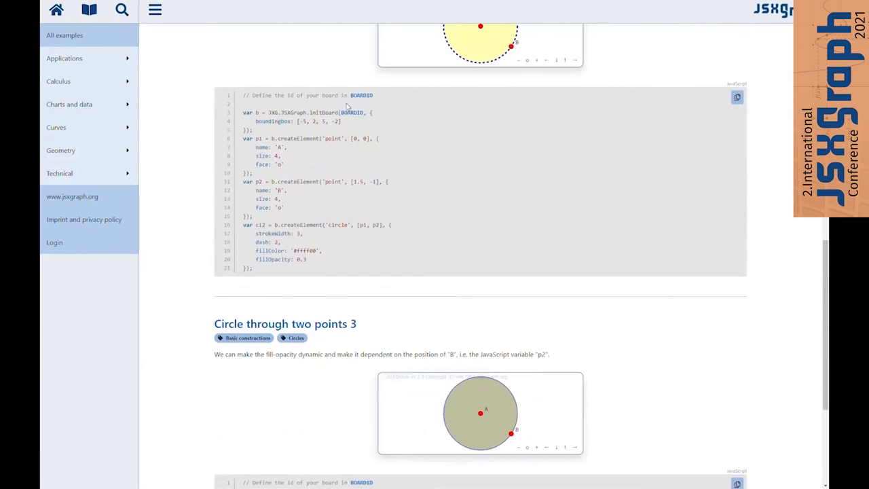
{"action": "scroll", "coordinate": [346, 106], "scroll_direction": "down", "scroll_amount": 2}
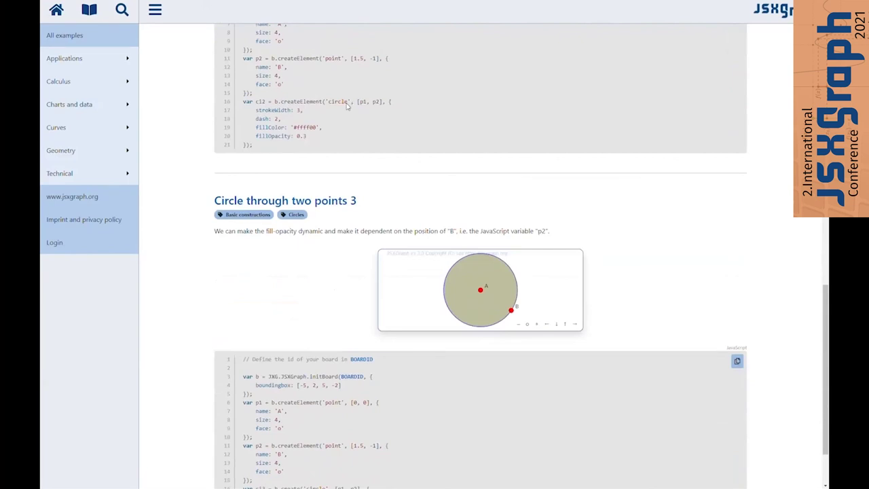
{"action": "scroll", "coordinate": [350, 105], "scroll_direction": "up", "scroll_amount": 1}
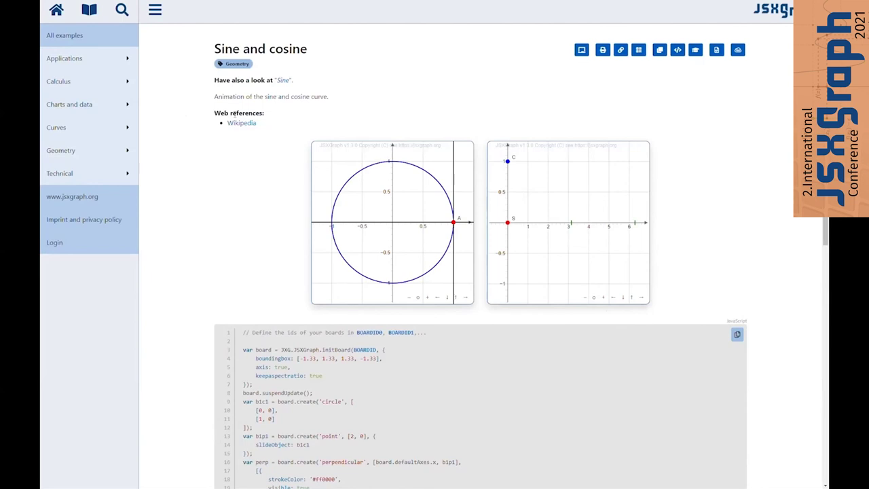
{"action": "left_click", "coordinate": [283, 82]}
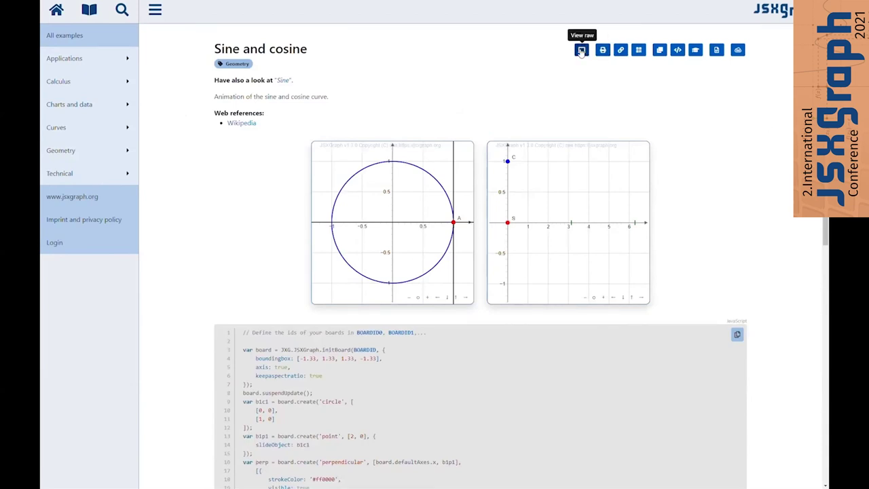
{"action": "left_click", "coordinate": [581, 50]}
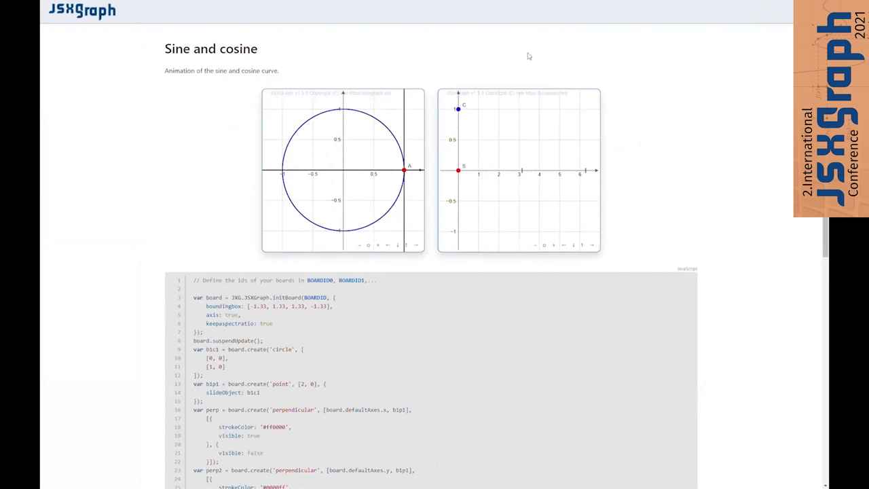
{"action": "left_click", "coordinate": [235, 54]}
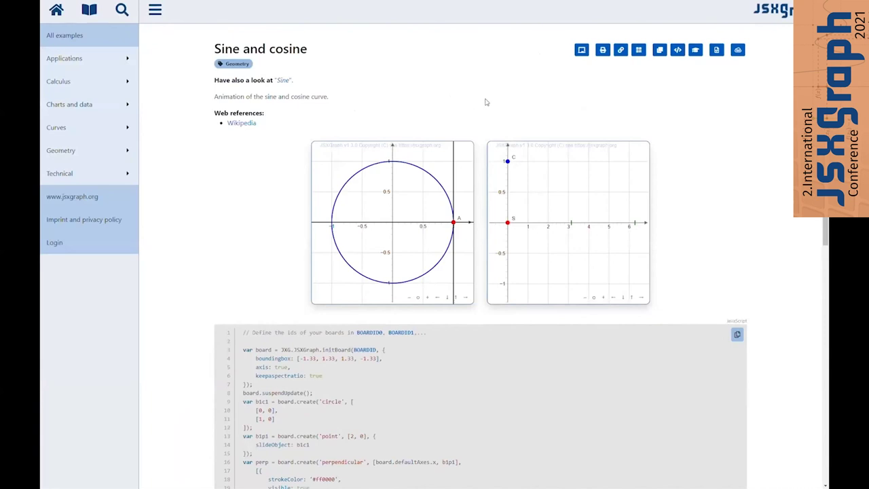
{"action": "left_click", "coordinate": [602, 50]}
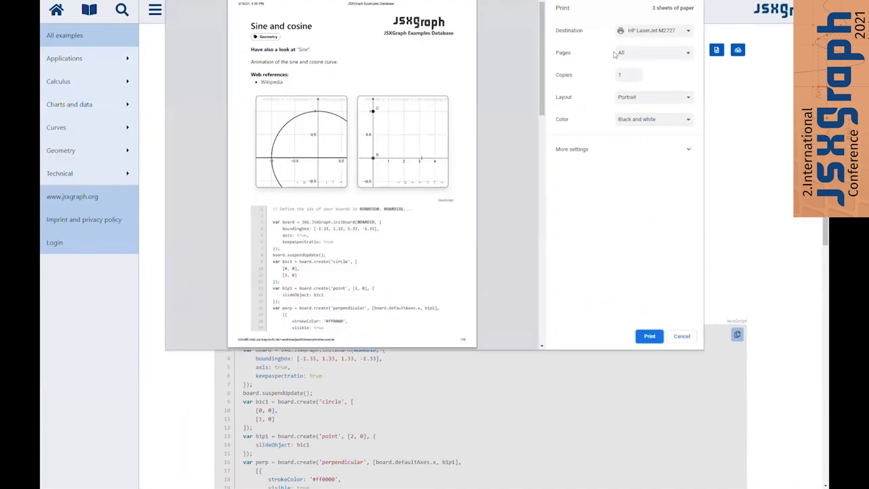
{"action": "left_click", "coordinate": [630, 36]}
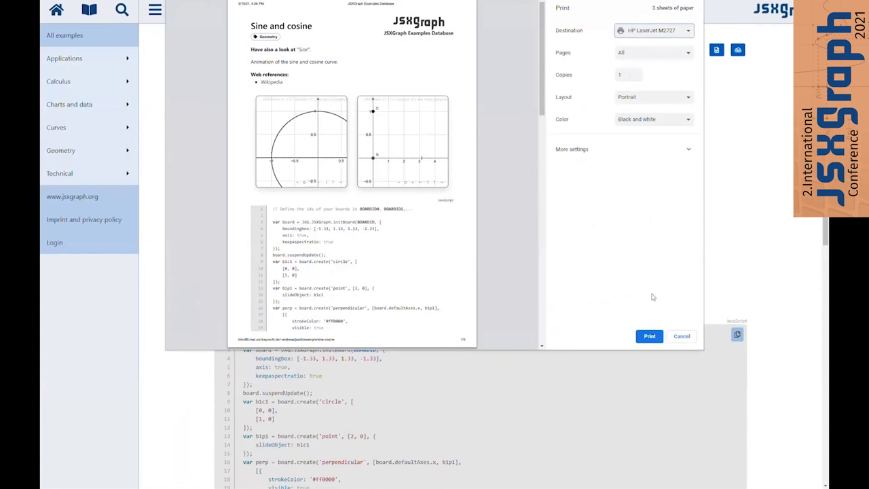
{"action": "left_click", "coordinate": [681, 336]}
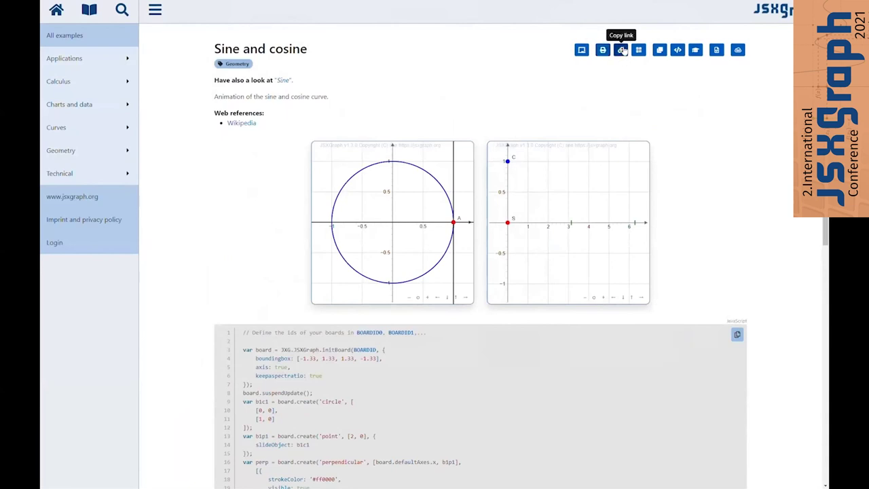
{"action": "left_click", "coordinate": [636, 51]}
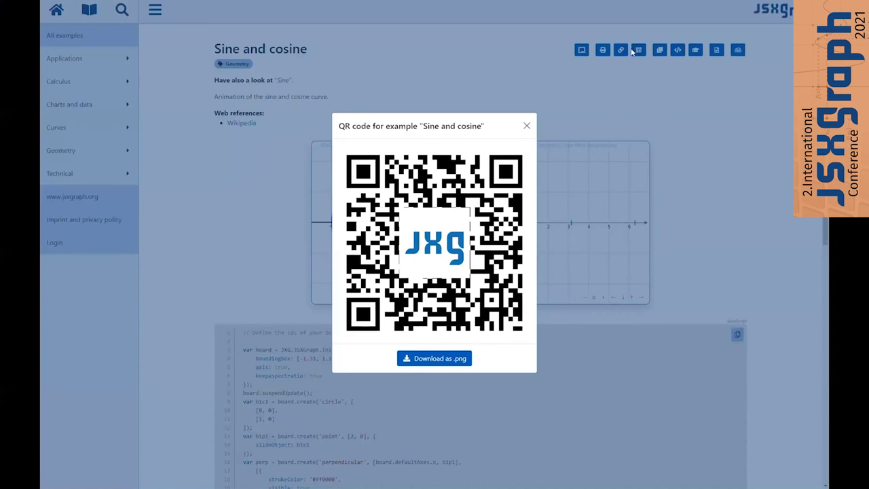
{"action": "left_click", "coordinate": [658, 144]}
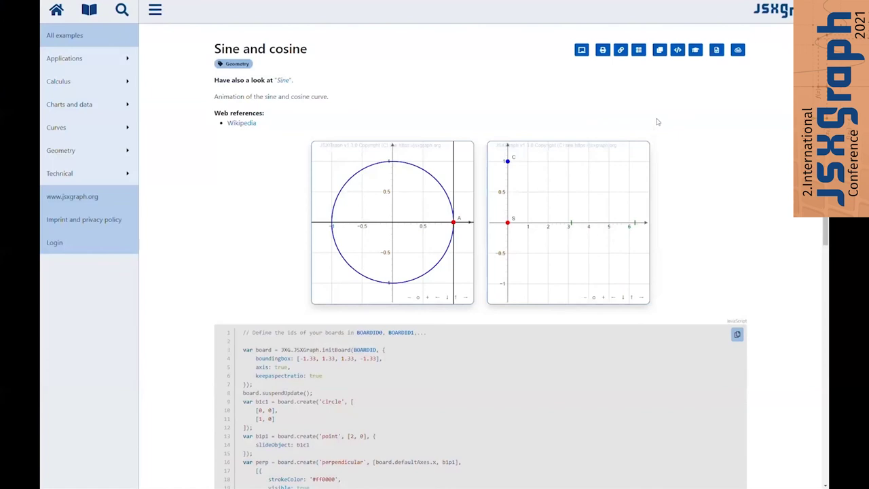
Step: Copy the Sine and cosine code as HTML + JavaScript, then in Moodle format
{"action": "left_click", "coordinate": [659, 51]}
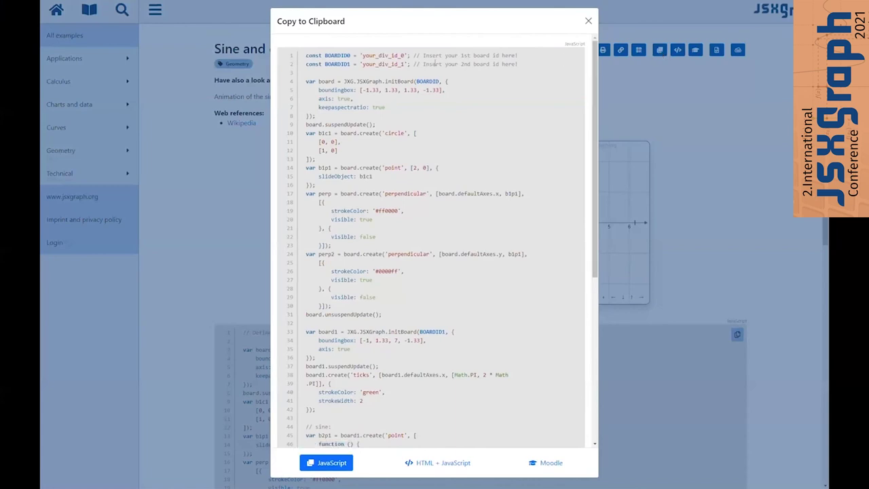
{"action": "left_click_drag", "start_coordinate": [311, 59], "coordinate": [415, 66]}
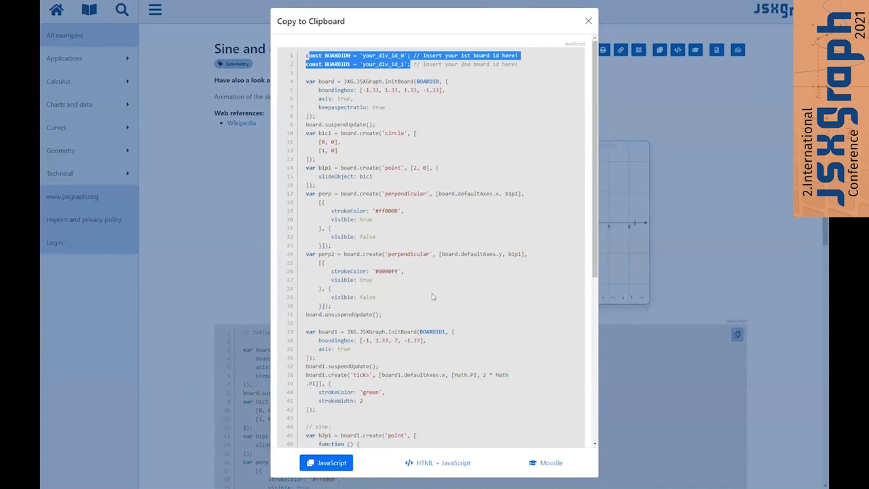
{"action": "left_click", "coordinate": [420, 467]}
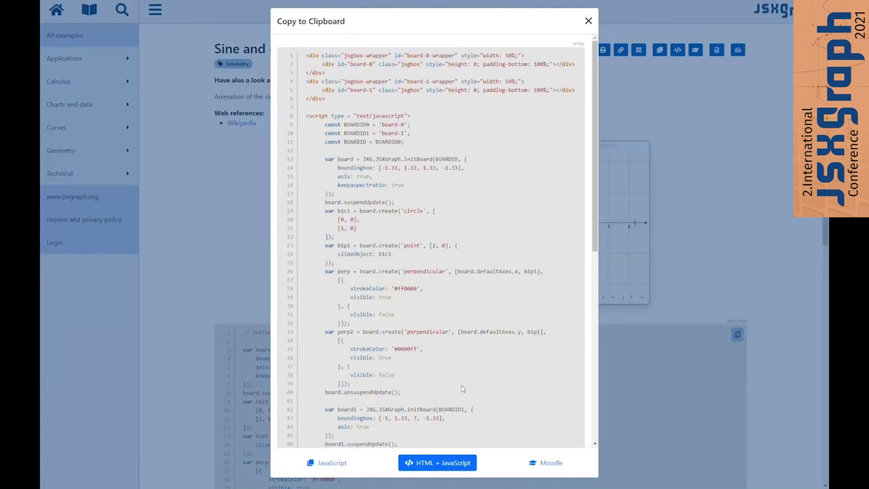
{"action": "left_click", "coordinate": [531, 466]}
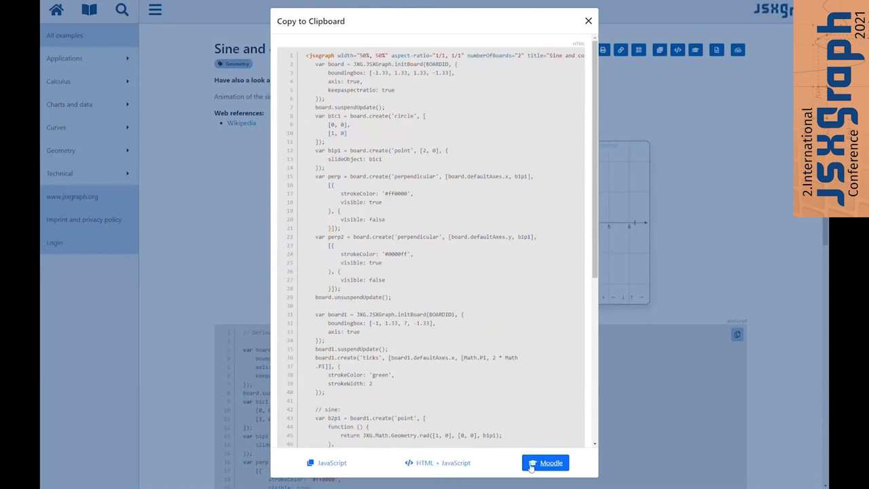
Step: Close the copy window and download the example as sine-cosine.html
{"action": "left_click", "coordinate": [731, 219]}
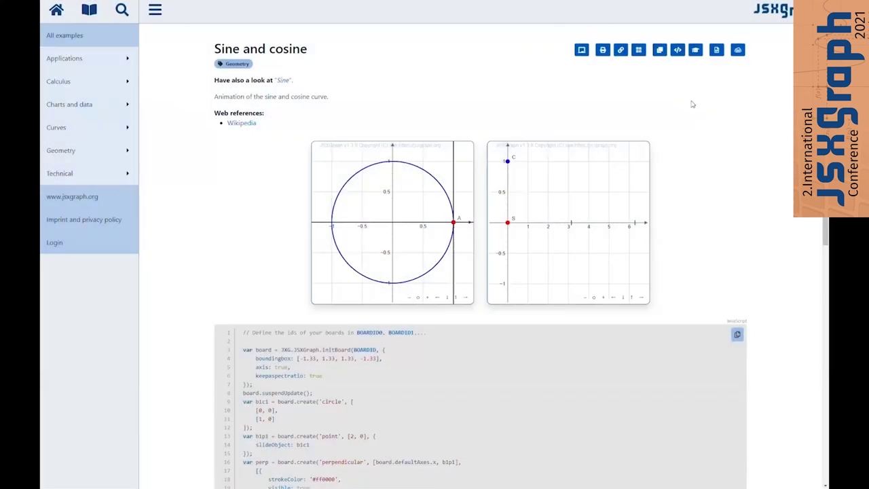
{"action": "left_click", "coordinate": [719, 52]}
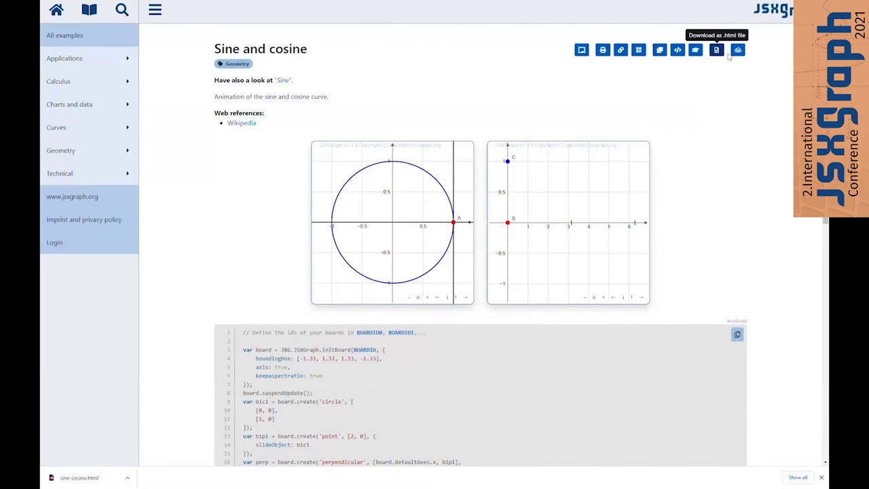
Step: Export the example to JSFiddle and change the bounding box value -1.33 to -1
{"action": "left_click", "coordinate": [738, 48]}
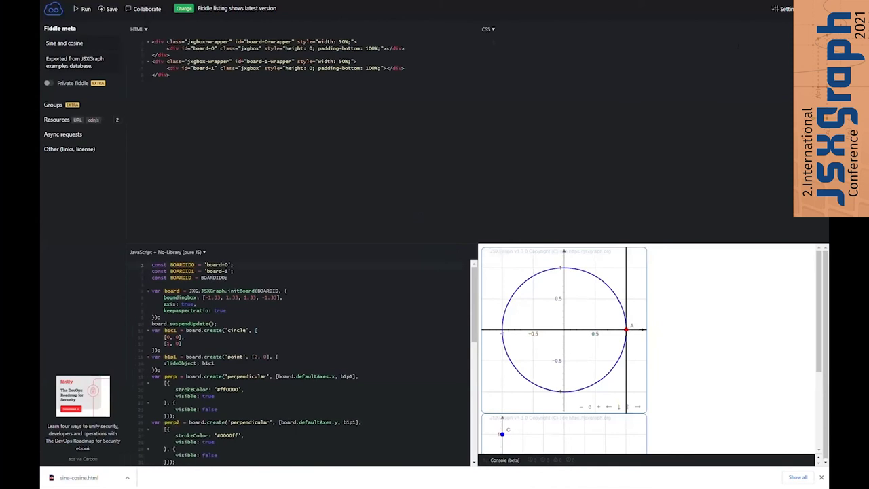
{"action": "mouse_move", "coordinate": [299, 353]}
{"action": "type", "text": "-1"}
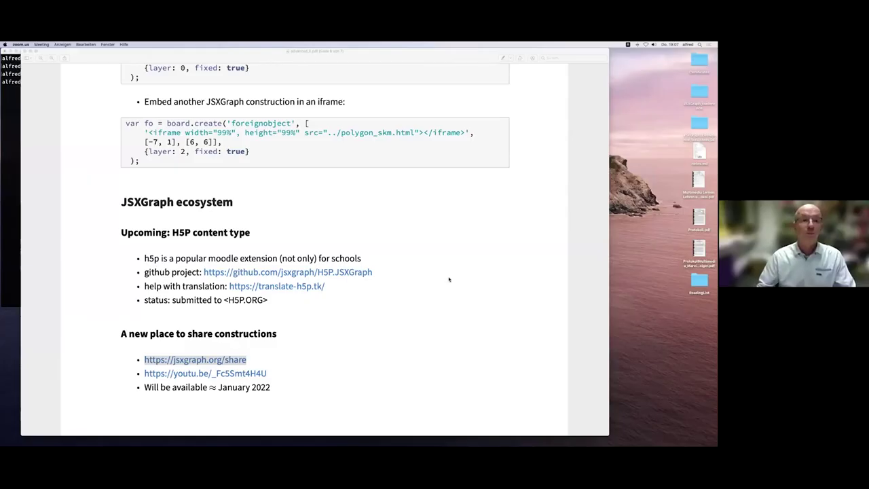
Step: Highlight the January 2022 availability line, then advance to the closing thank-you page
{"action": "scroll", "coordinate": [449, 280], "scroll_direction": "down", "scroll_amount": 3}
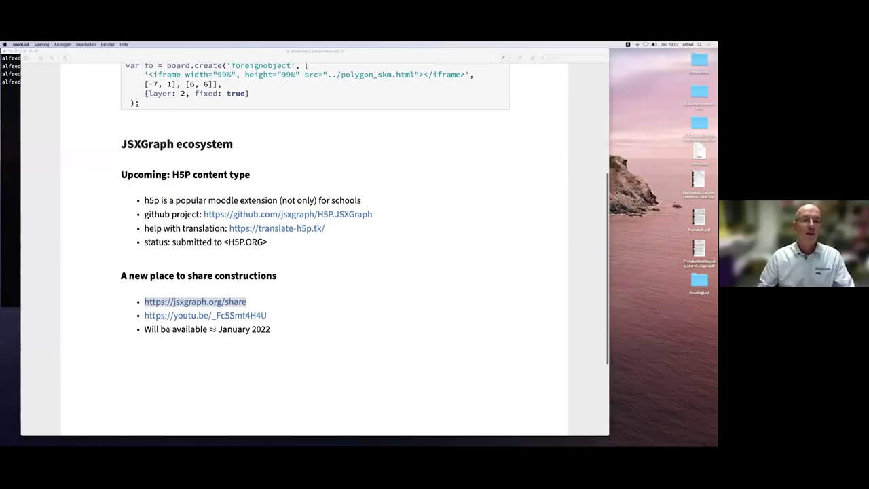
{"action": "left_click_drag", "start_coordinate": [144, 329], "coordinate": [270, 329]}
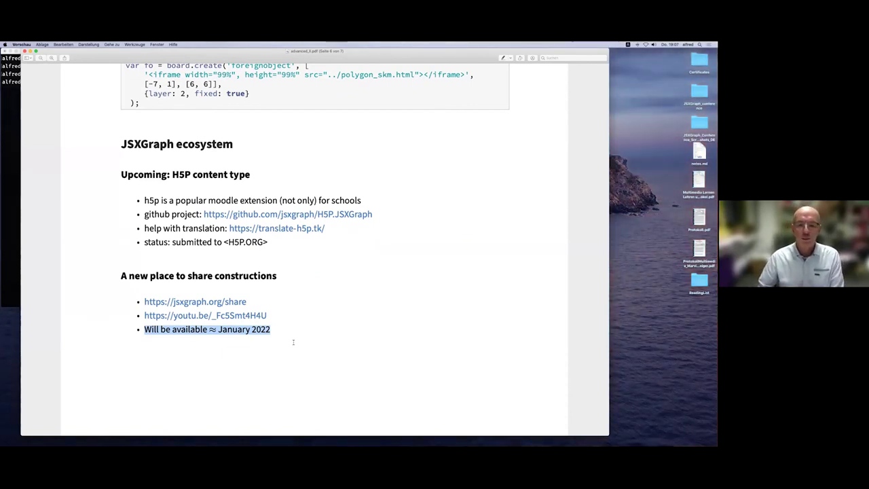
{"action": "left_click", "coordinate": [432, 331]}
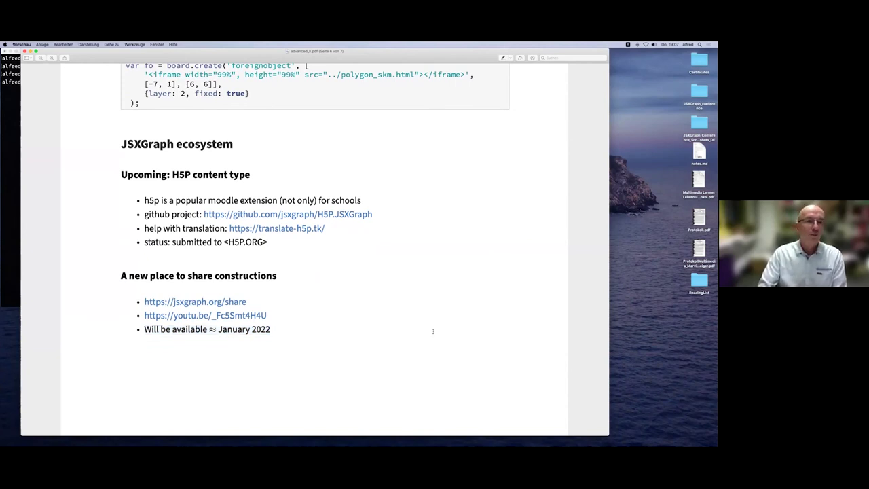
{"action": "key", "text": "Page_Down"}
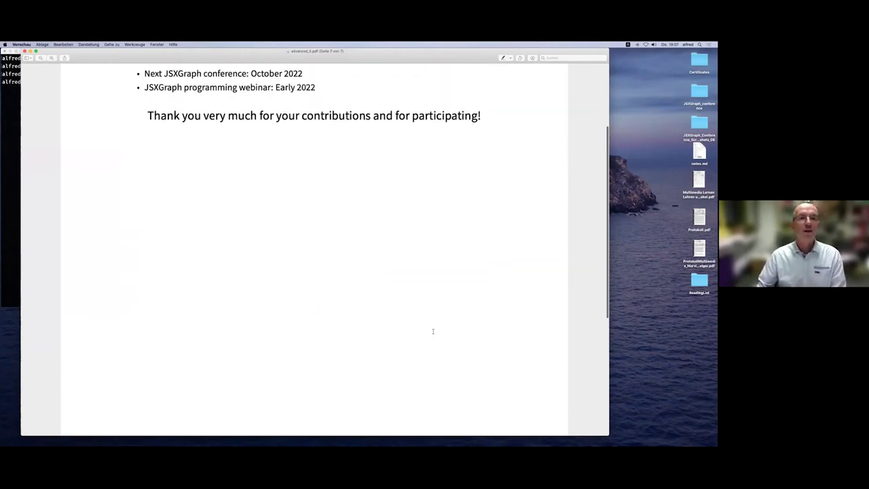